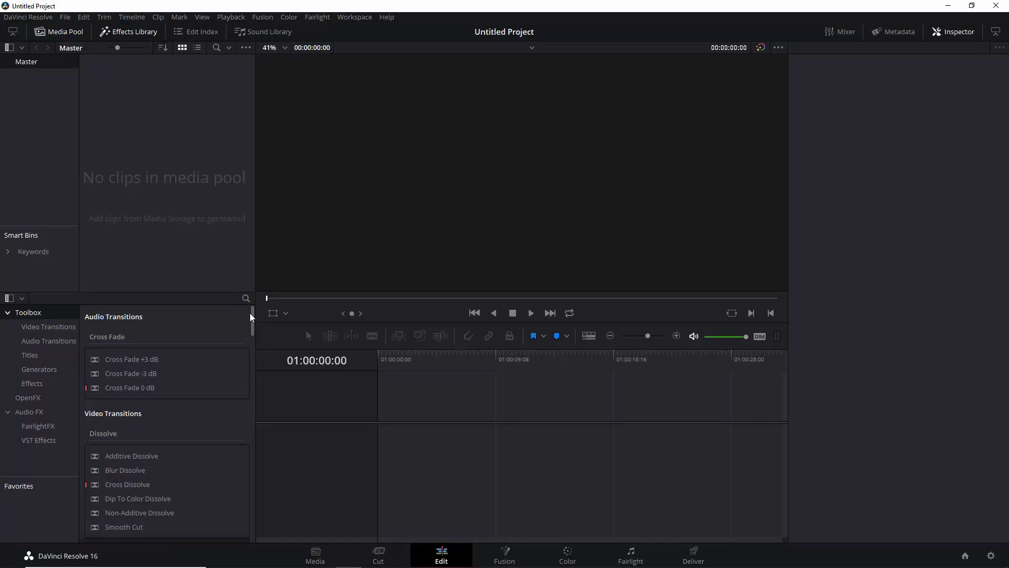
Step: Add a Fusion Composition to the timeline, open it on the Fusion page, and move the MediaOut1 node aside to free space
drag(251, 316, 247, 531)
drag(138, 535, 702, 446)
click(504, 555)
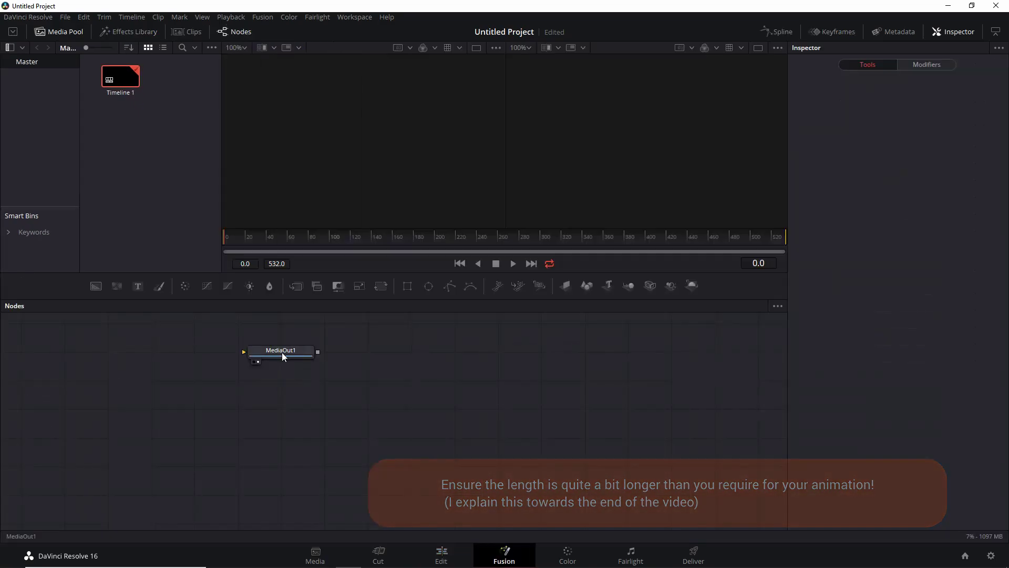
drag(660, 402, 707, 407)
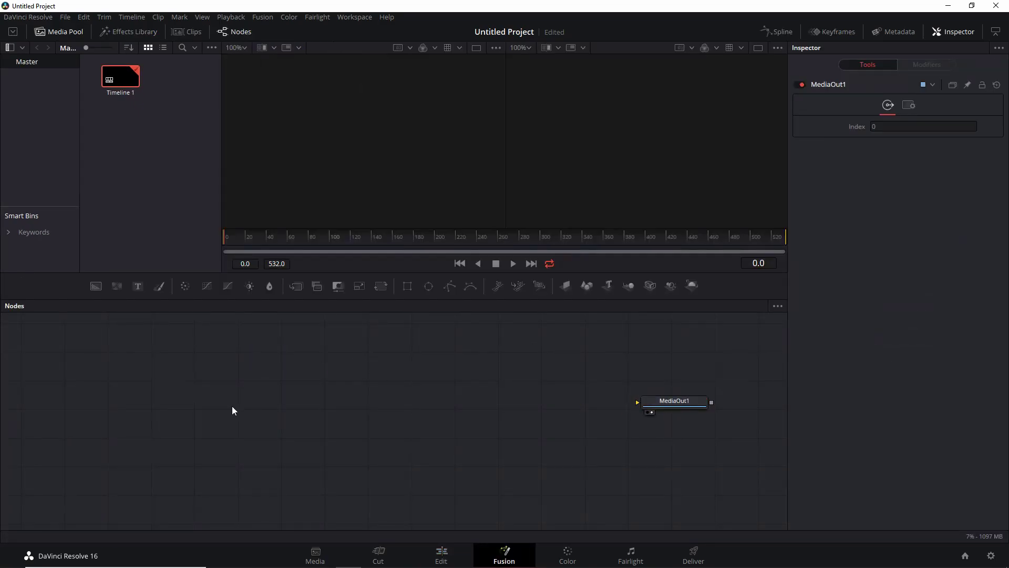
Step: Add a Text+ node to the empty node area and show it in the first viewer
key(shift+space)
text(text+)
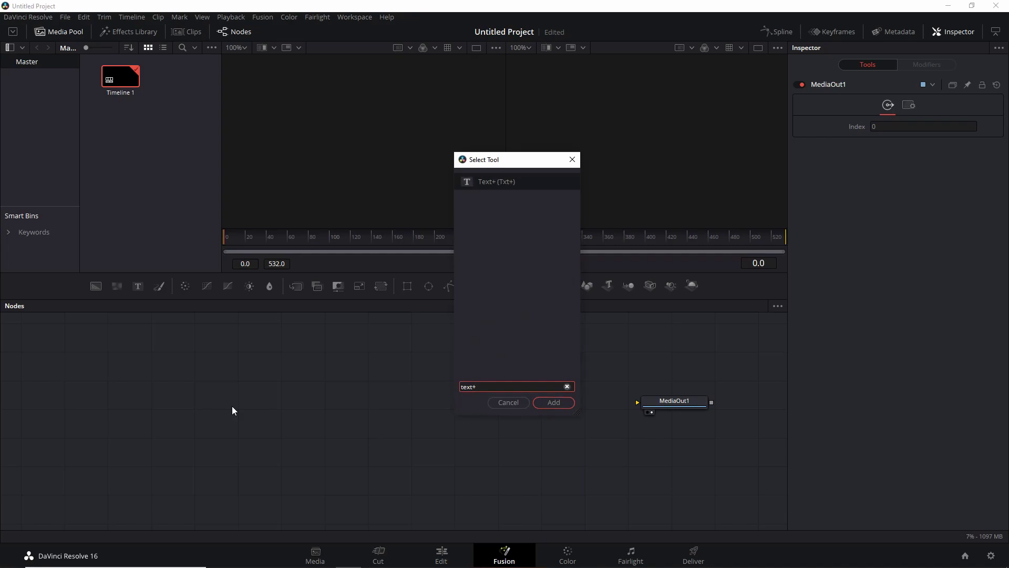
key(Return)
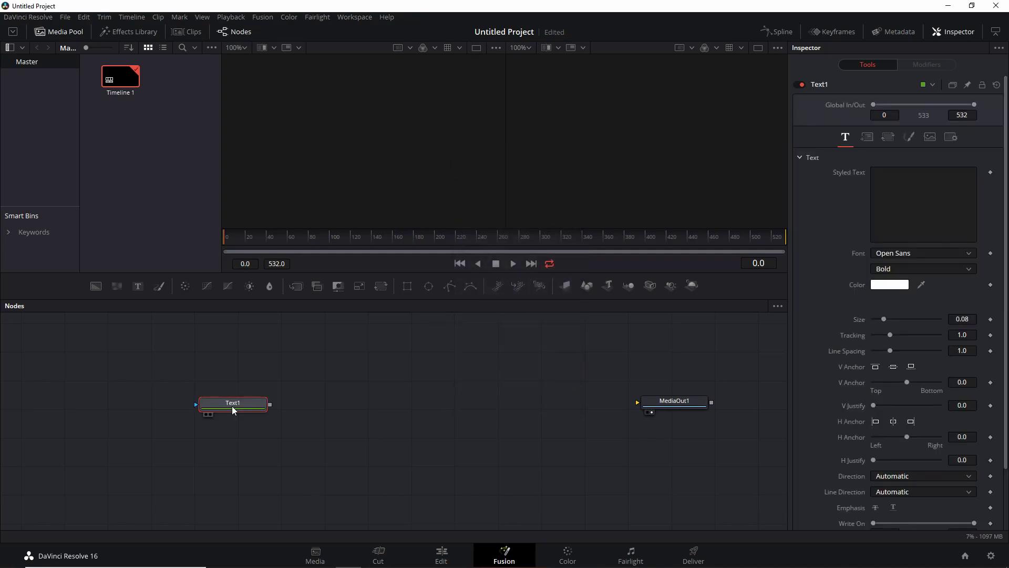
key(1)
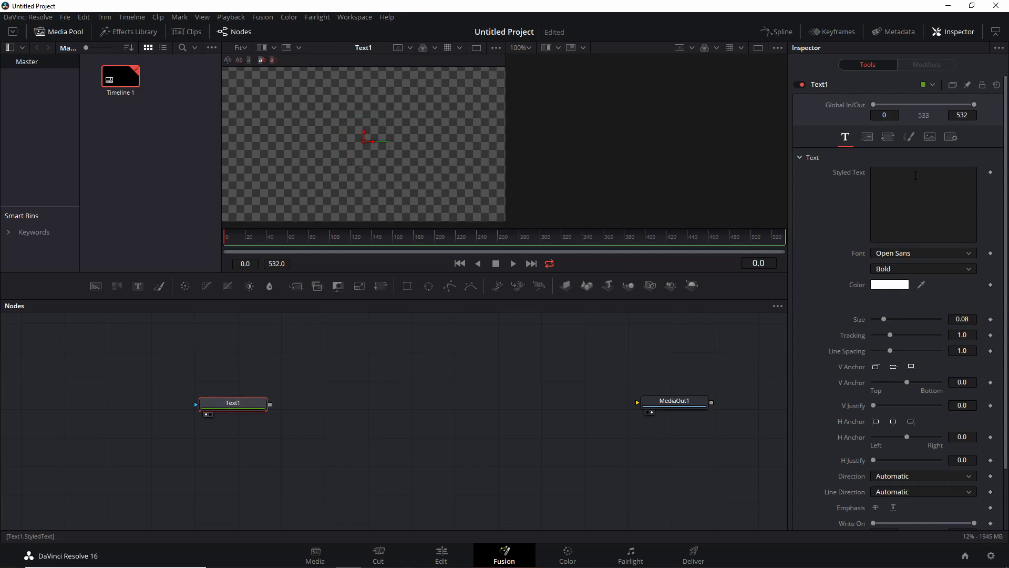
Step: Turn off Auto Resolution for the text node and set its image size to 480 by 270
click(930, 138)
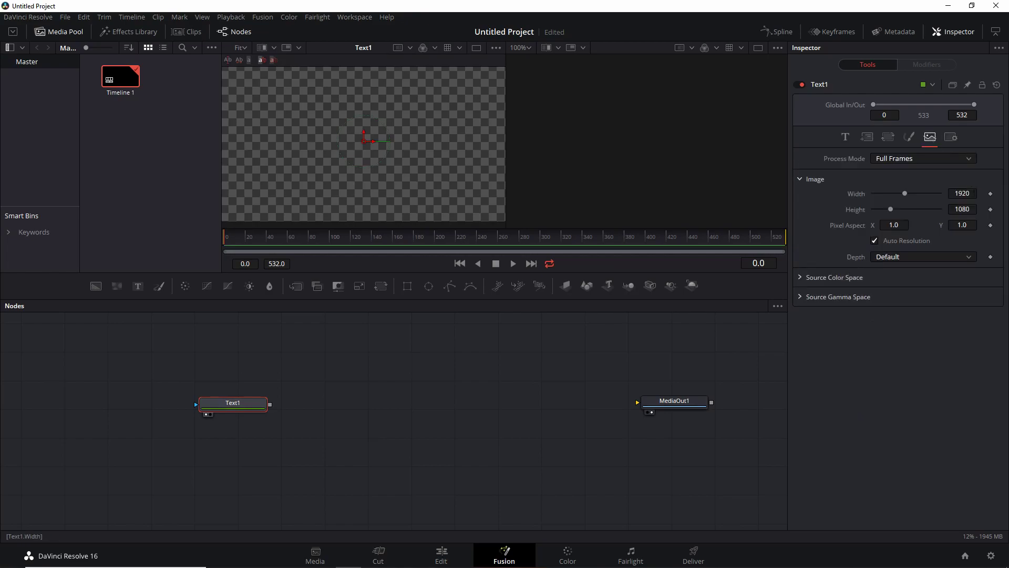
click(874, 240)
click(970, 194)
text(480)
key(Tab)
text(270)
key(Tab)
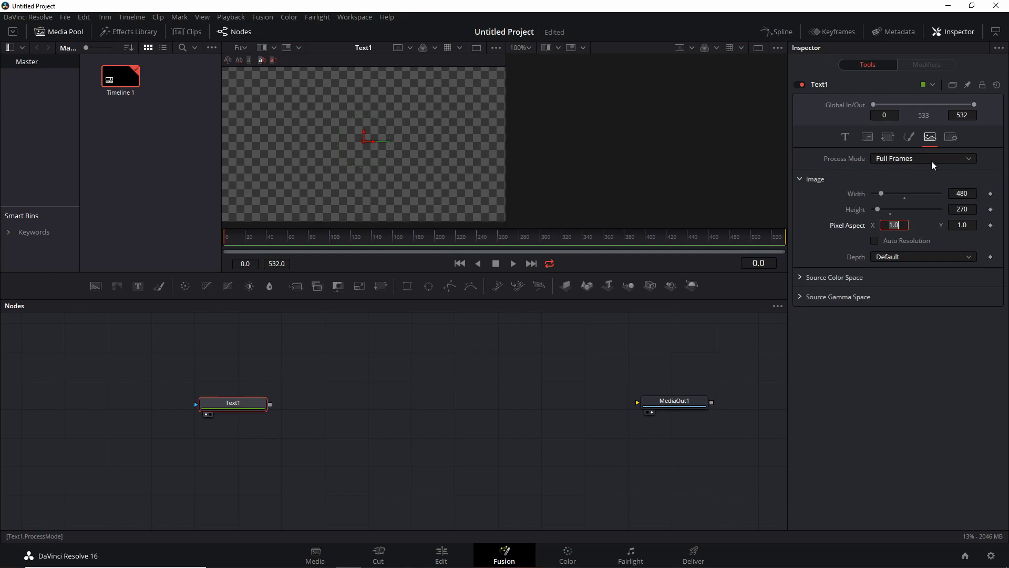
Step: Enter the text BACKDOOR, set its font to Consolas, and enlarge it to a size of about 0.18
click(845, 137)
click(907, 200)
text(BACKDOOR)
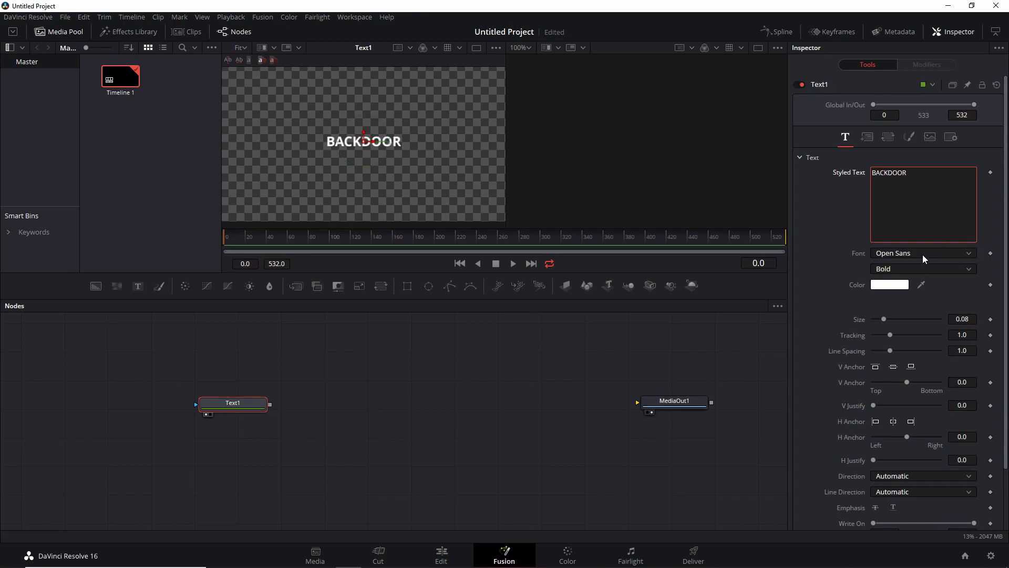
click(923, 254)
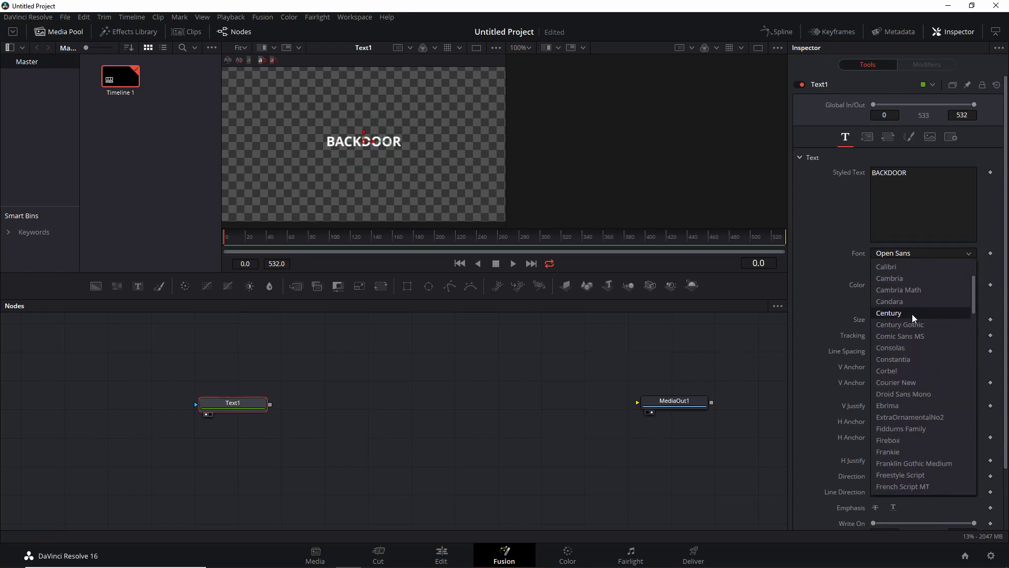
click(919, 347)
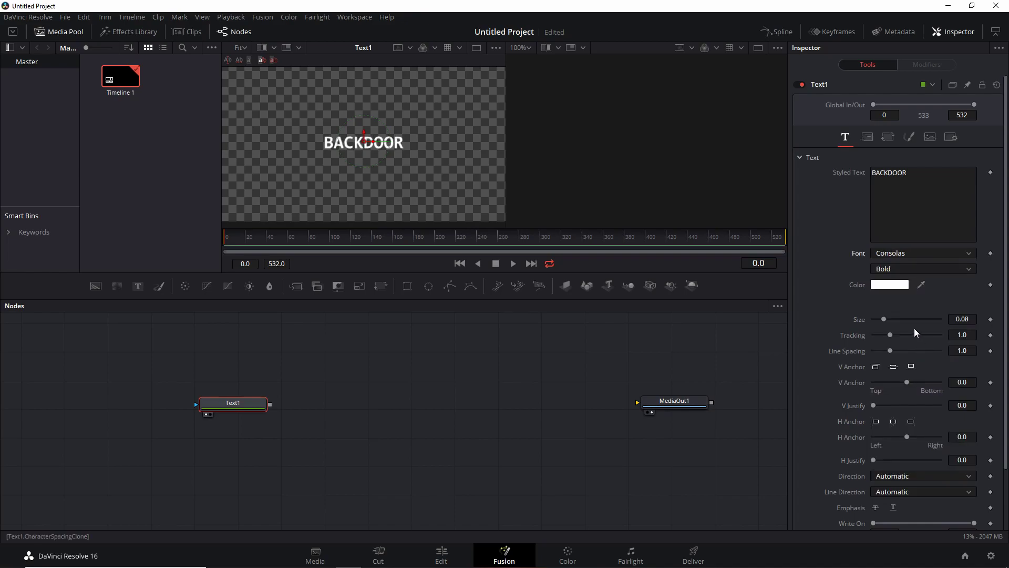
drag(885, 318, 899, 321)
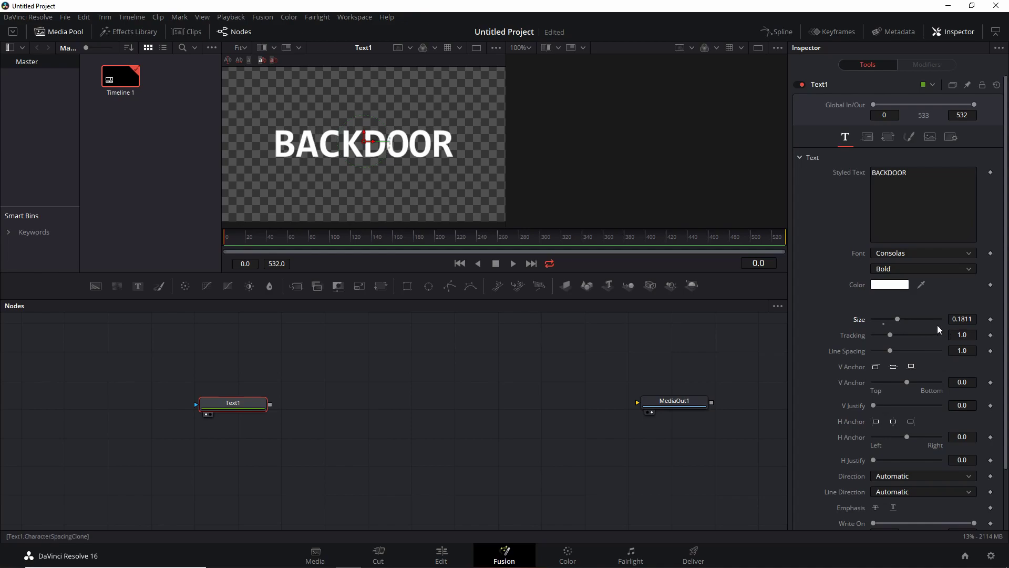
Step: Colour the BACKDOOR text orange, #ffaa00
click(893, 285)
click(446, 241)
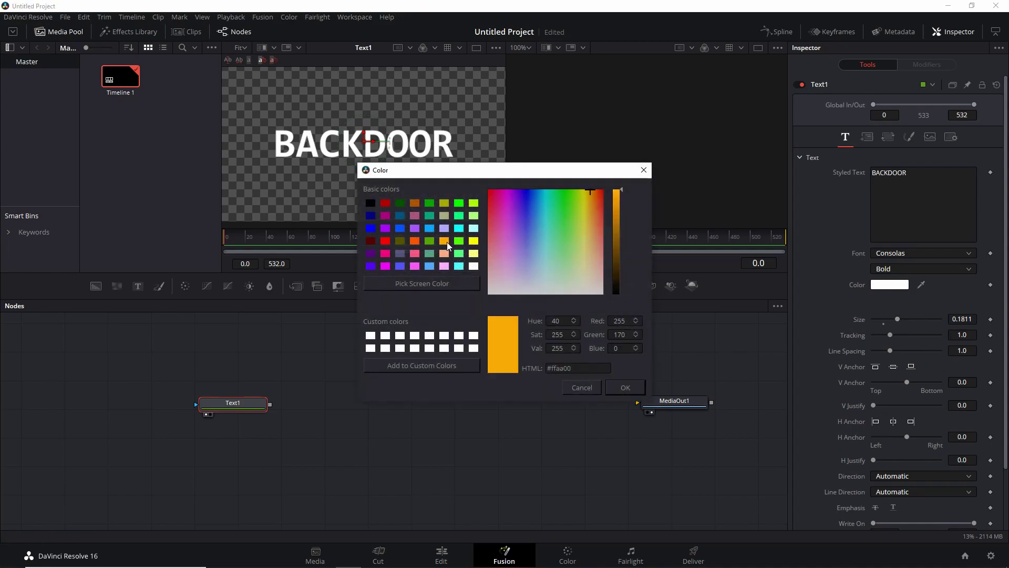
click(613, 387)
scroll(416, 160, down, 2)
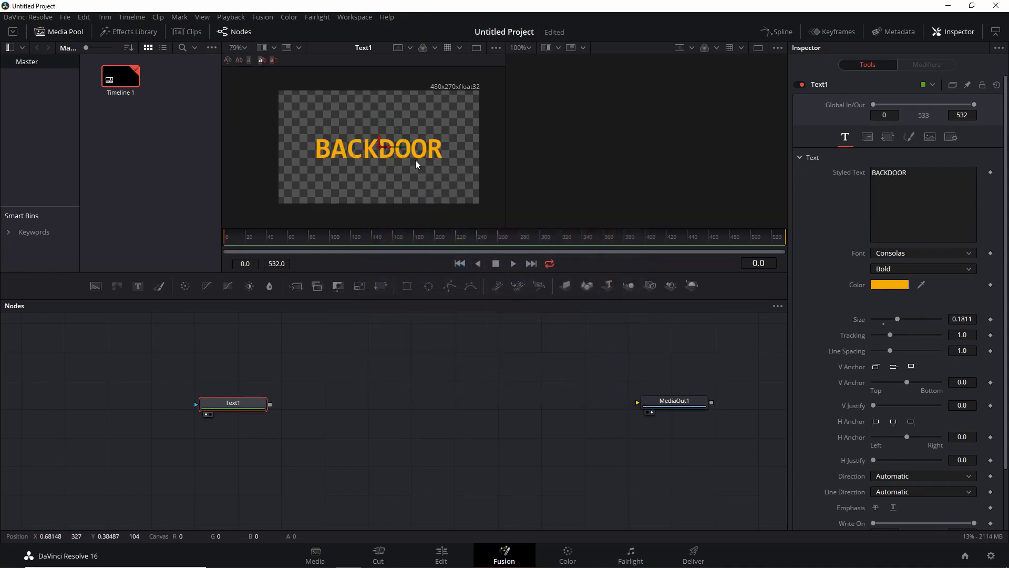
scroll(415, 159, up, 2)
Step: Animate the text's Write On end and set it to 0.0 at frame 0
drag(1006, 414, 974, 453)
click(990, 455)
right_click(974, 453)
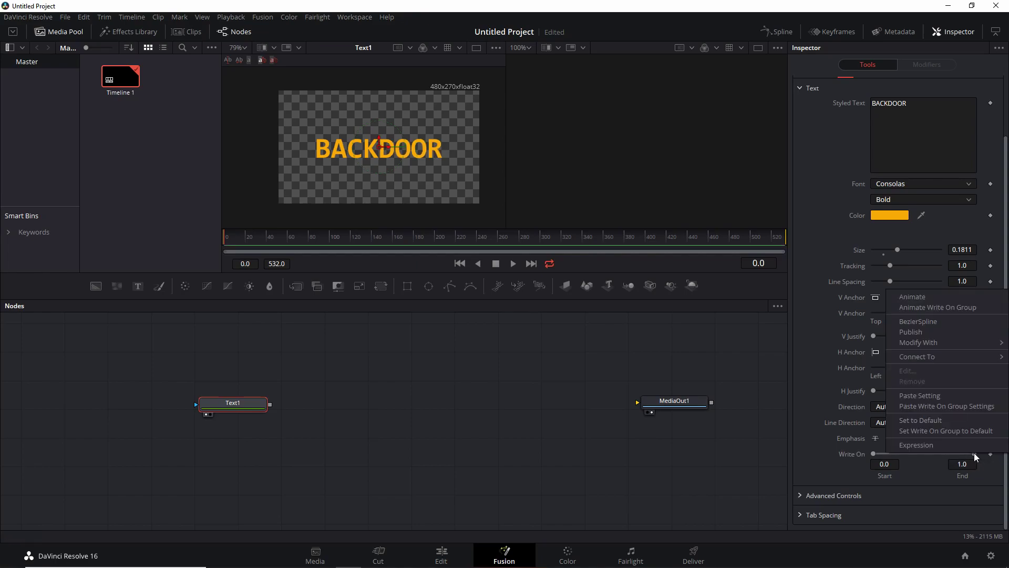
click(930, 296)
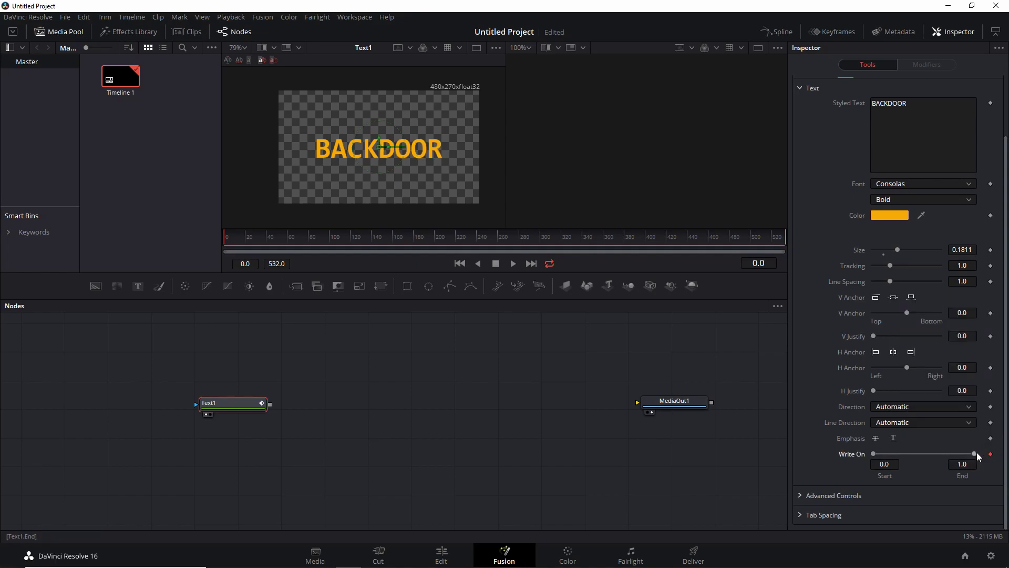
drag(974, 453, 875, 453)
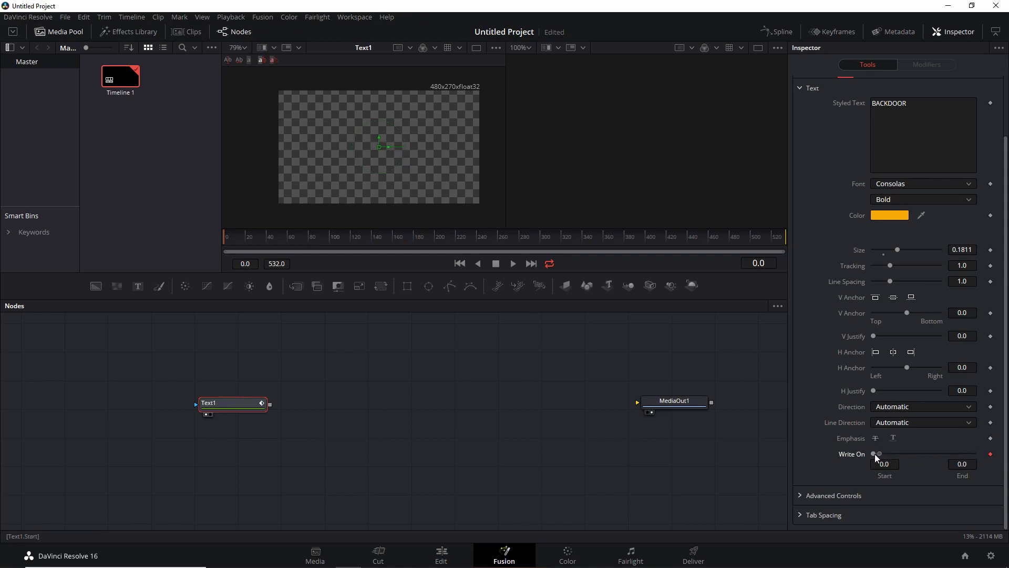
Step: Keyframe the Write On end at 1.0 on frame 20 and hold it with another key on frame 120
click(244, 236)
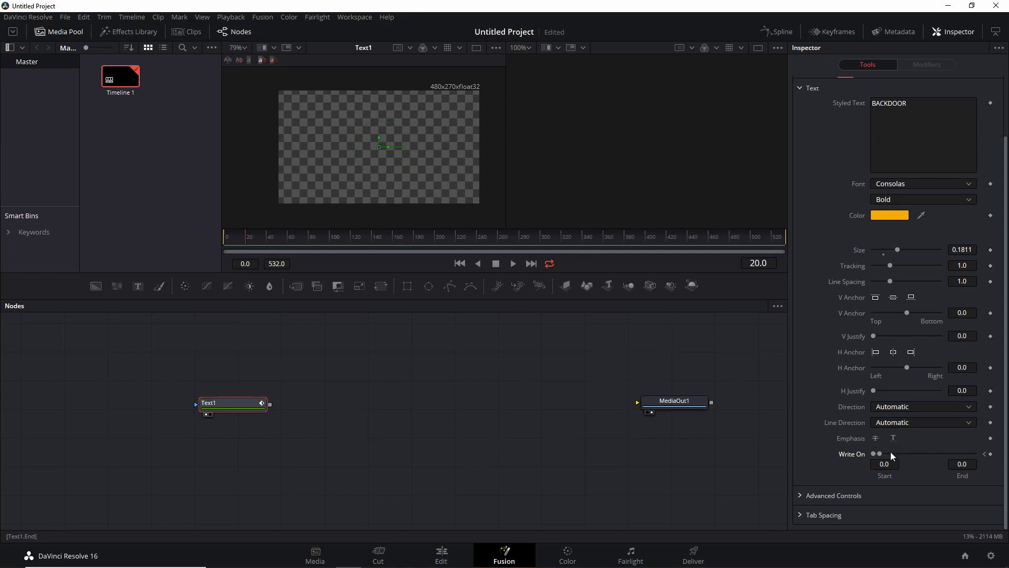
drag(880, 454, 975, 454)
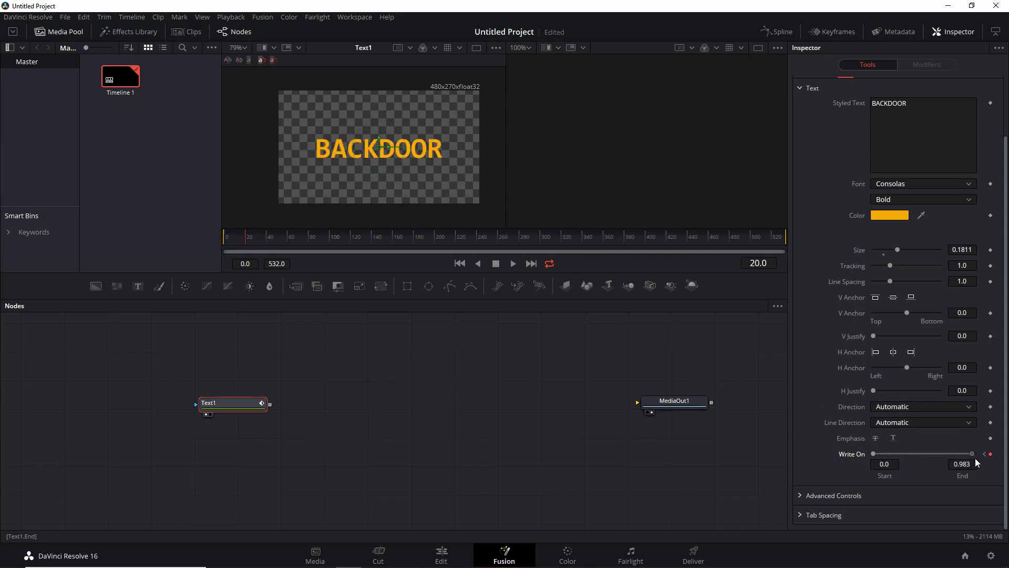
click(351, 234)
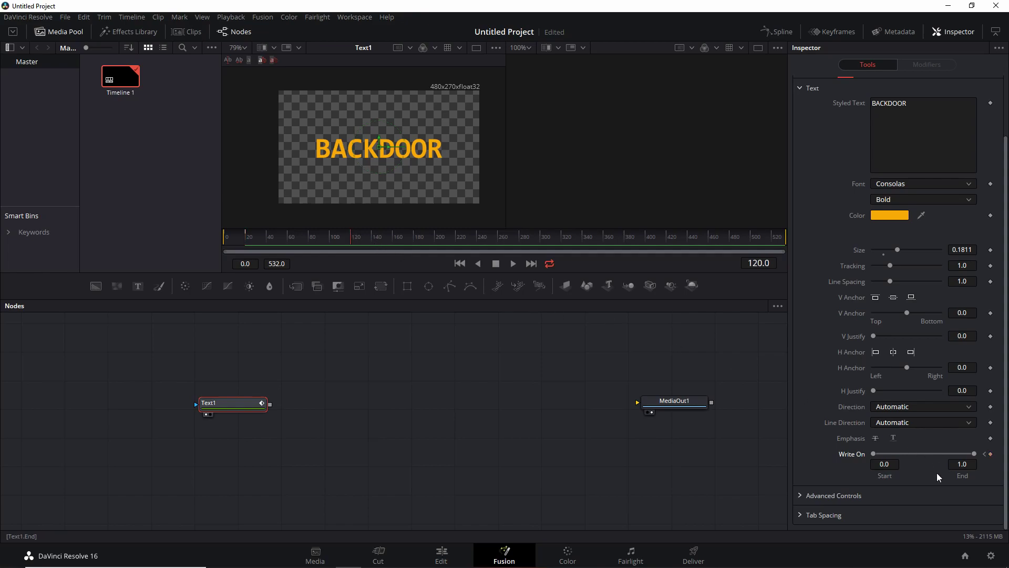
right_click(973, 453)
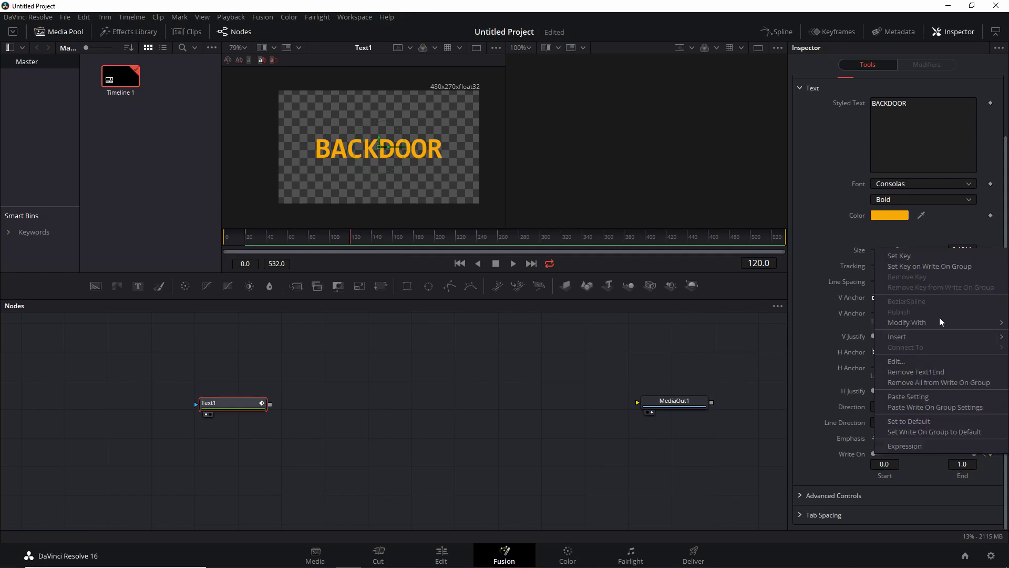
click(916, 255)
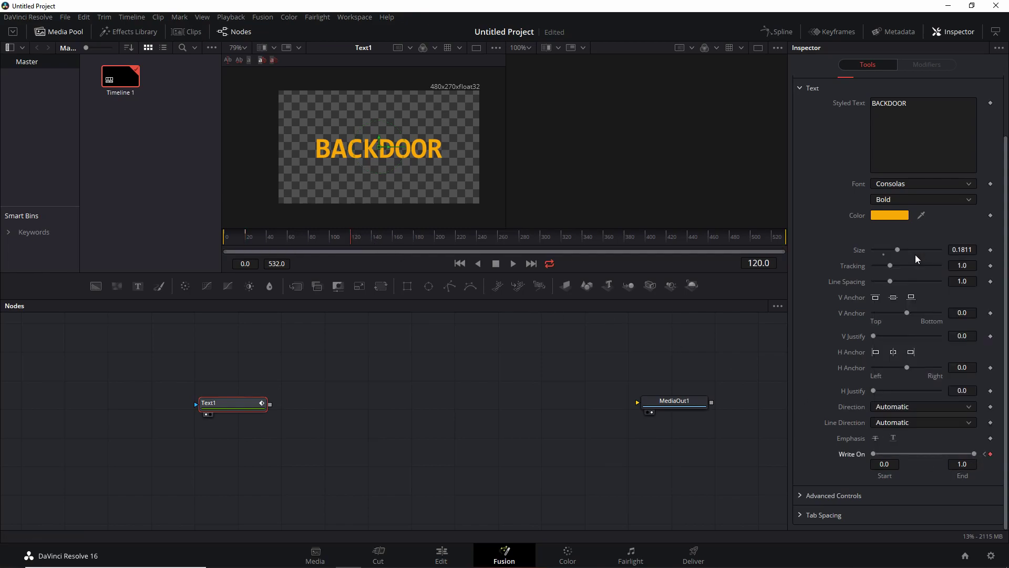
Step: Display the Write On end curve in the Spline editor, select all its keyframes, and loop them
click(778, 32)
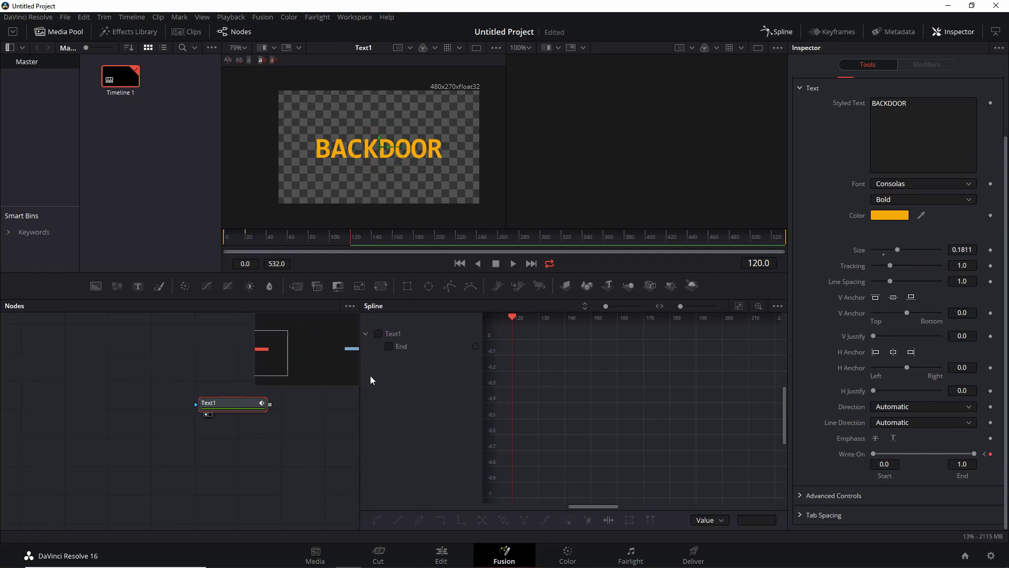
click(379, 333)
key(f)
drag(627, 428, 630, 398)
drag(511, 333, 750, 479)
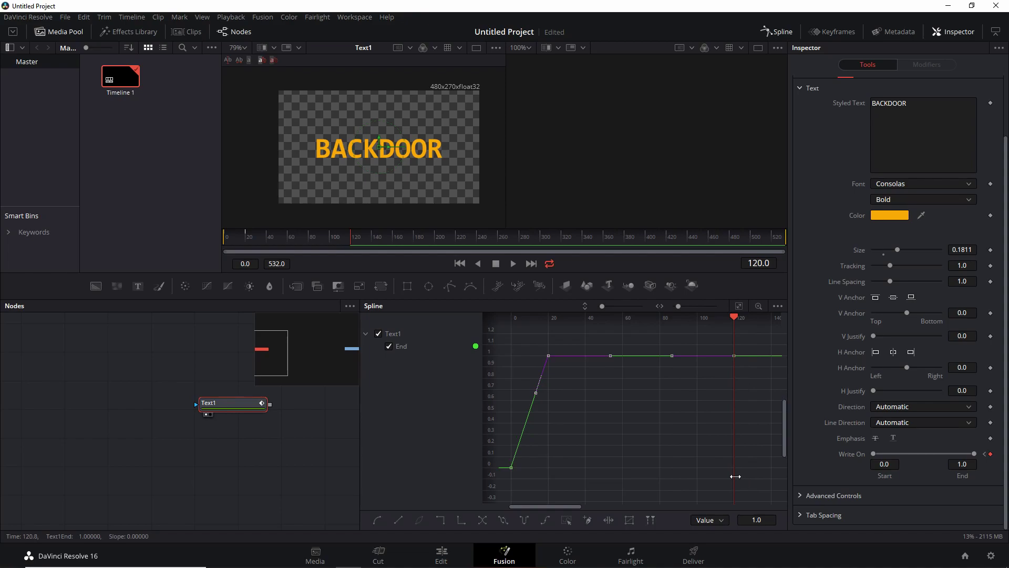
drag(504, 338, 744, 483)
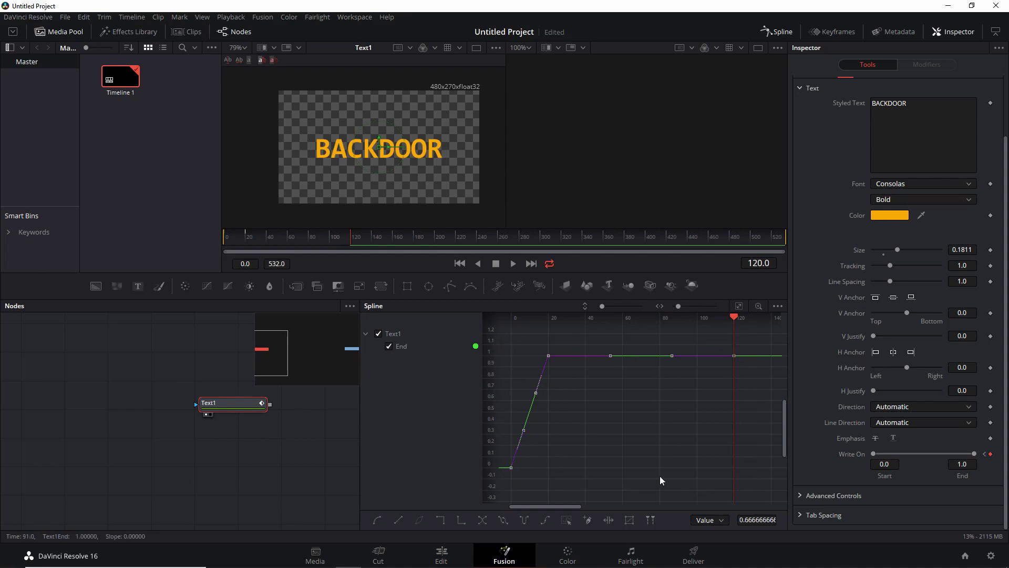
click(503, 520)
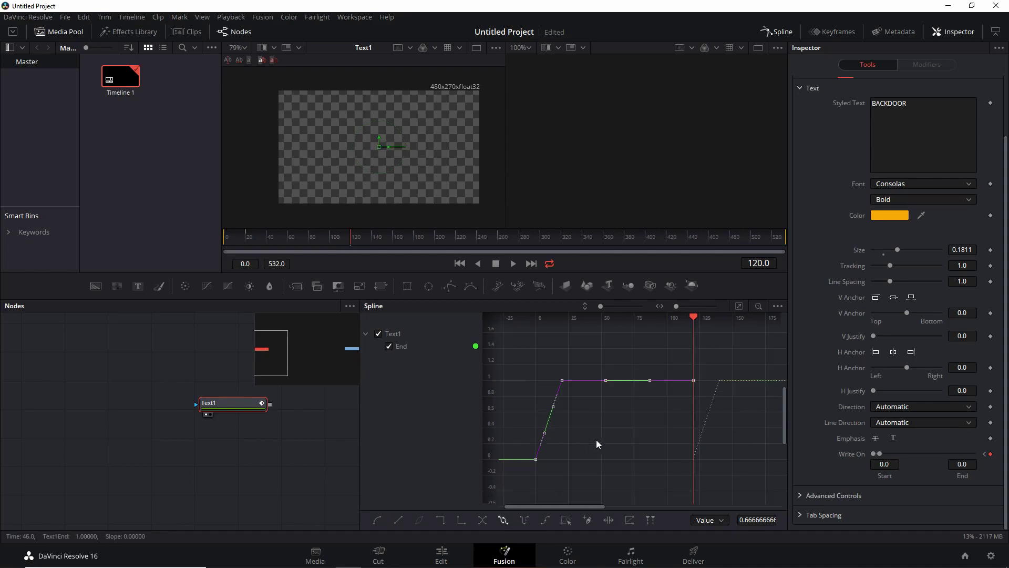
Step: Play the looping write-on animation from the first frame and inspect its curve
click(460, 263)
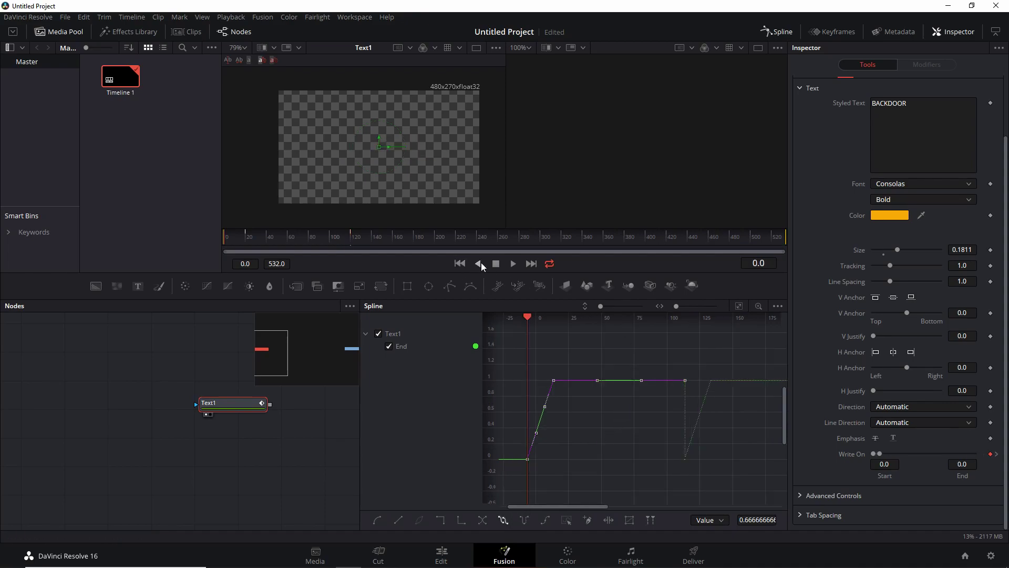
click(512, 264)
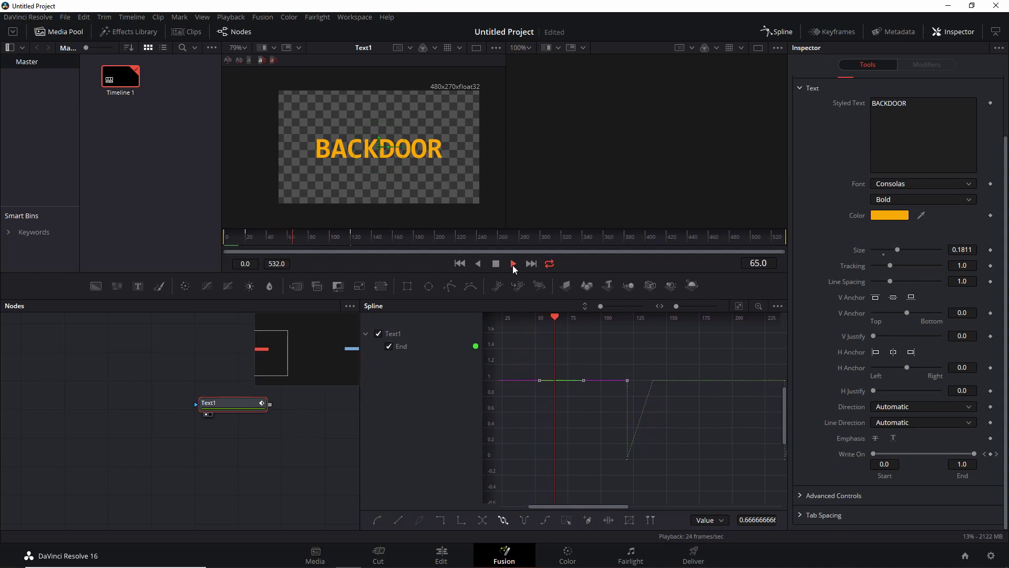
click(512, 264)
drag(568, 320, 442, 320)
drag(595, 504, 540, 505)
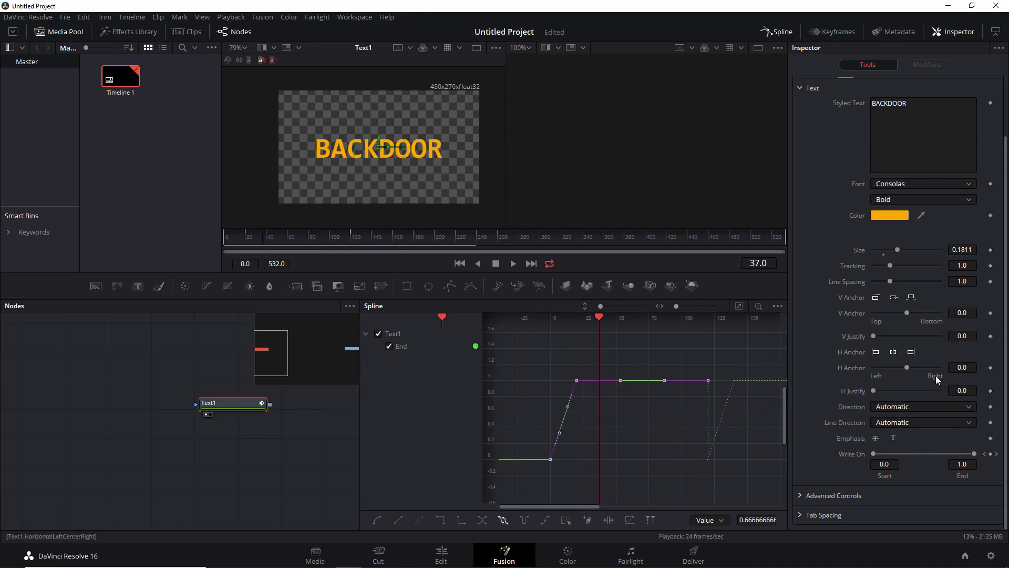
Step: Animate the opacity of the text's first shading element, keyed at 1.0 on frame 0
drag(1005, 233, 1005, 158)
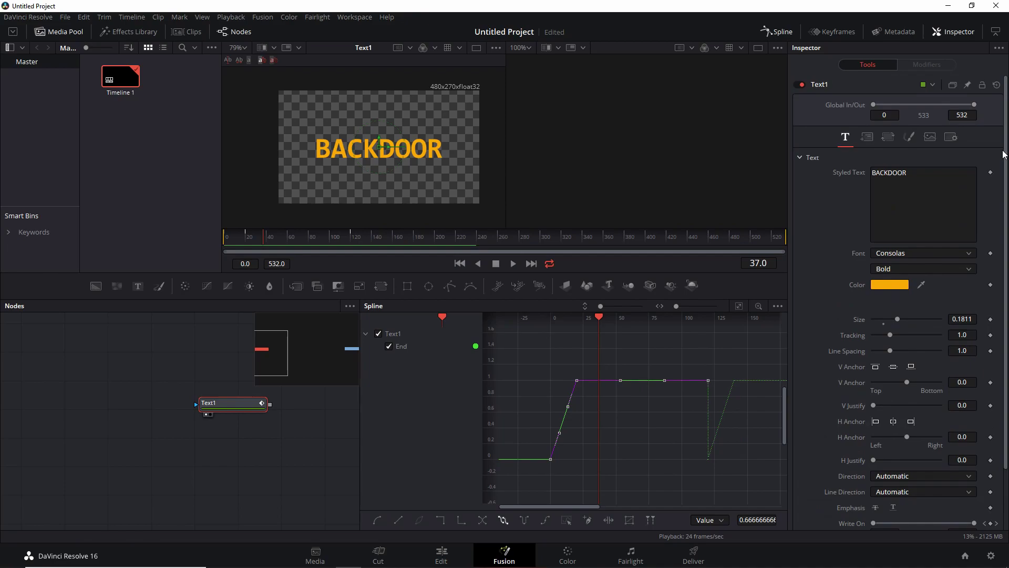
click(931, 137)
click(908, 138)
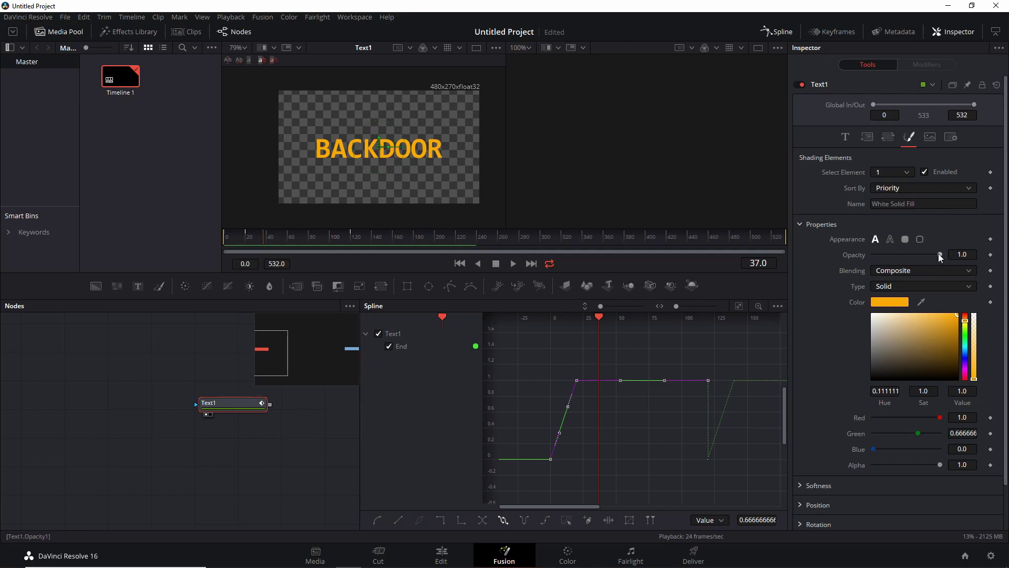
key(Home)
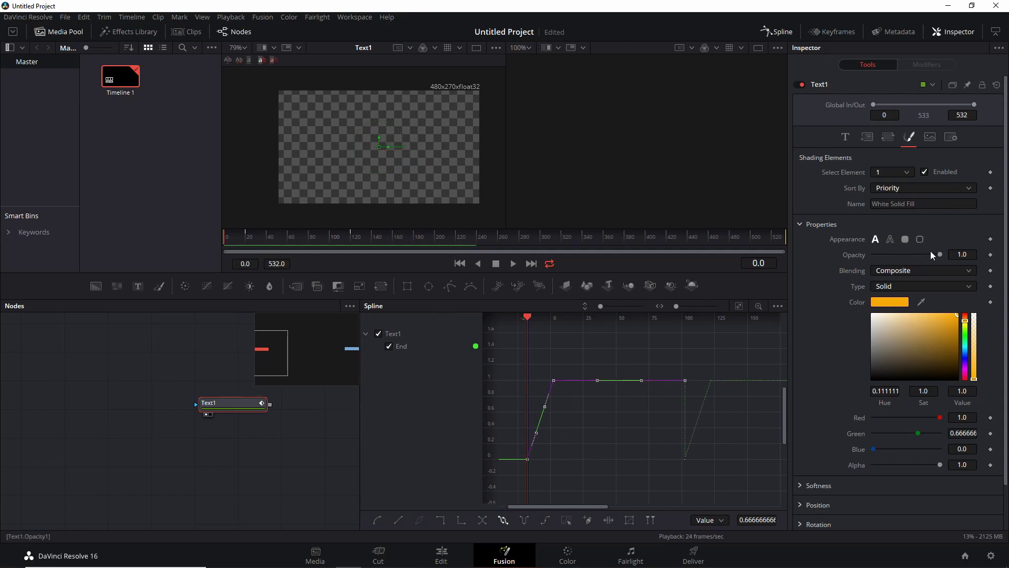
right_click(938, 254)
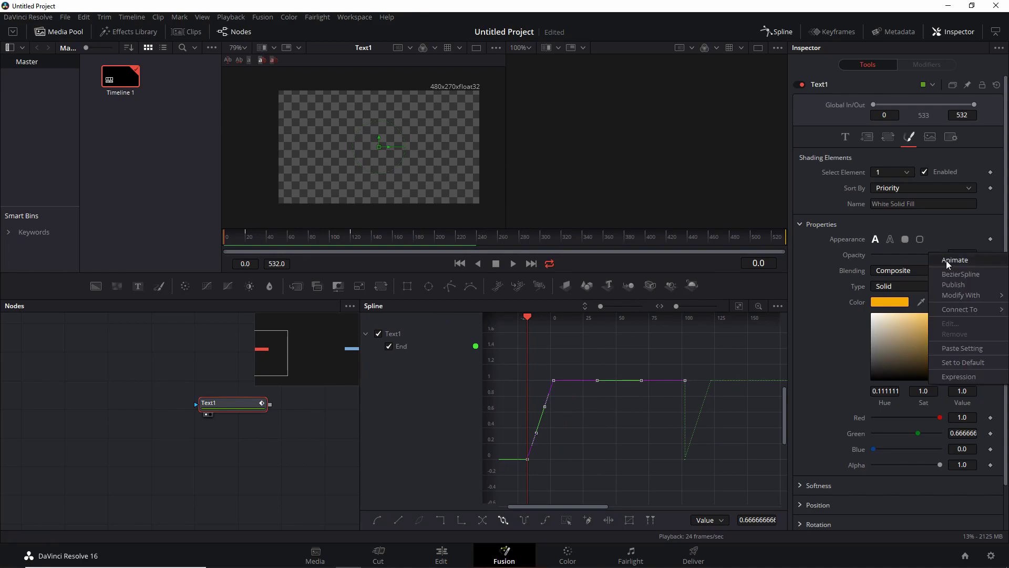
click(948, 261)
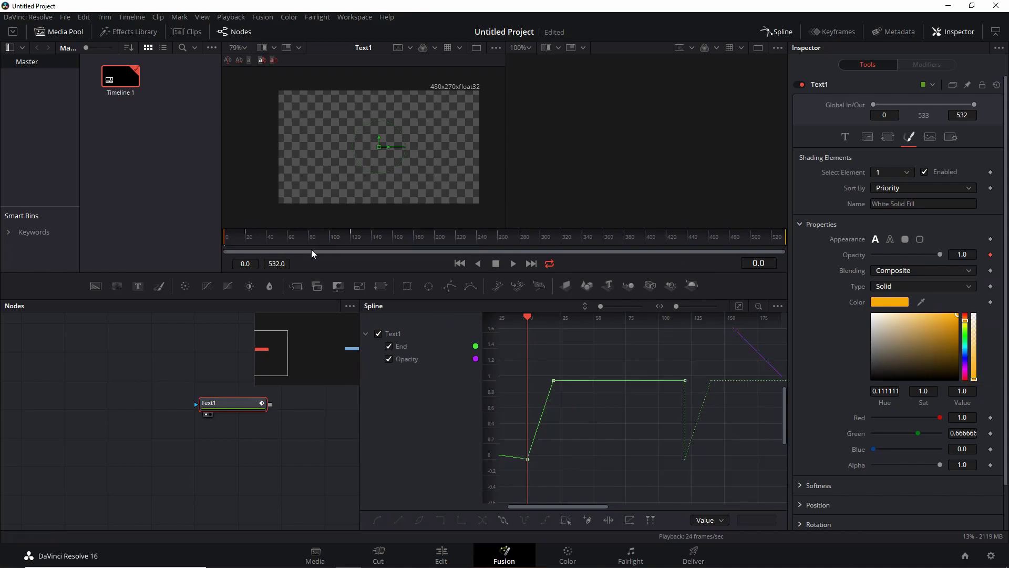
Step: Add a keyframe holding the text's shading opacity at 1.0 on frame 110
click(339, 235)
key(Right)
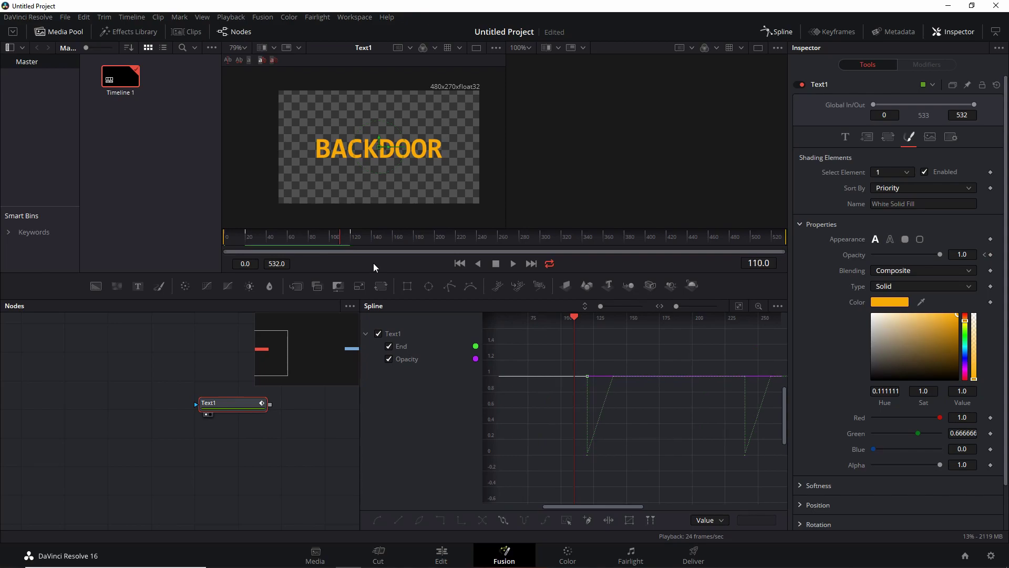
right_click(941, 253)
click(948, 261)
Step: Key the text's shading opacity at 0.0 on frame 120 and loop all keyframes of the Opacity curve, shown without the End curve
click(357, 240)
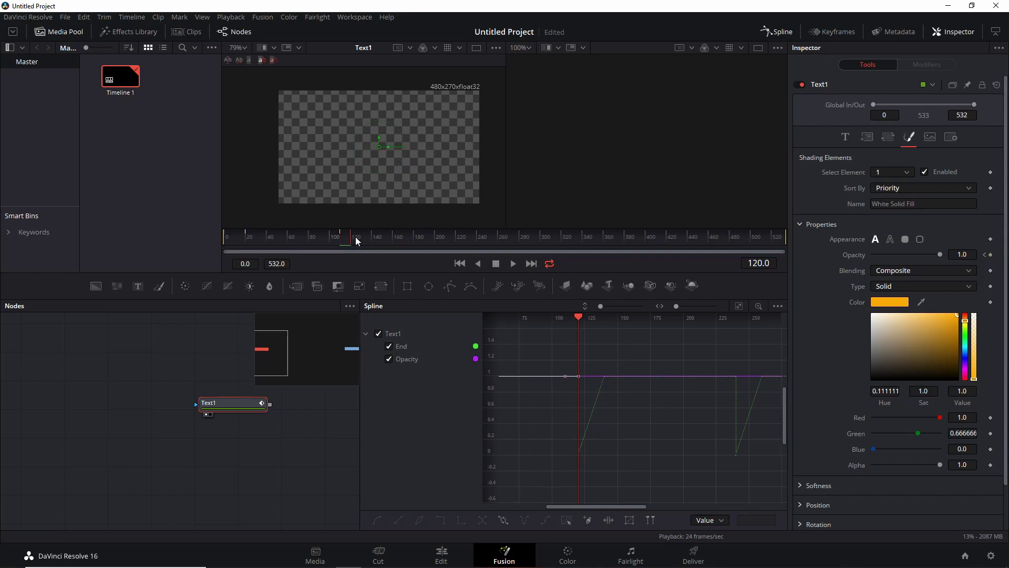
drag(946, 254, 821, 251)
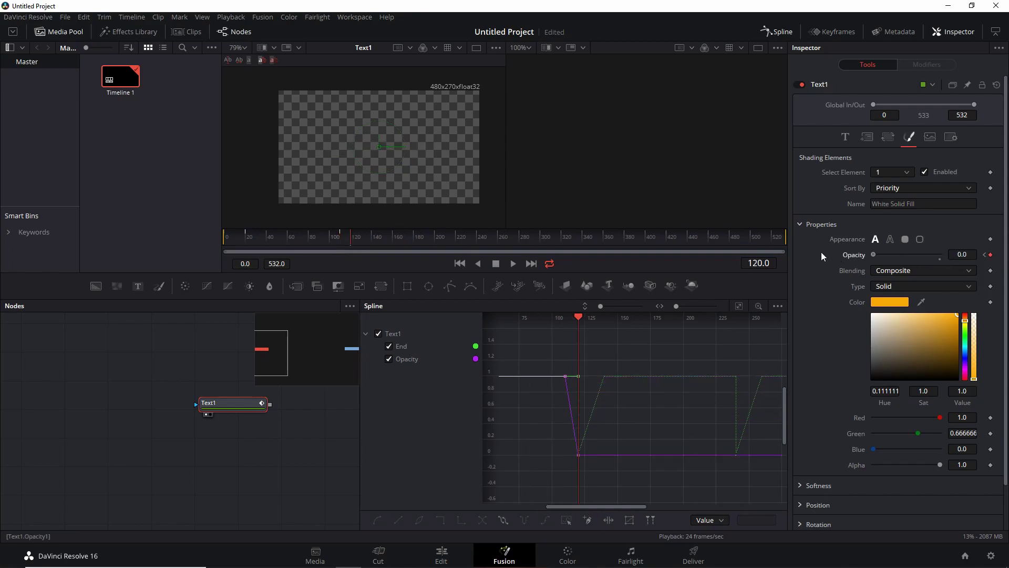
click(389, 347)
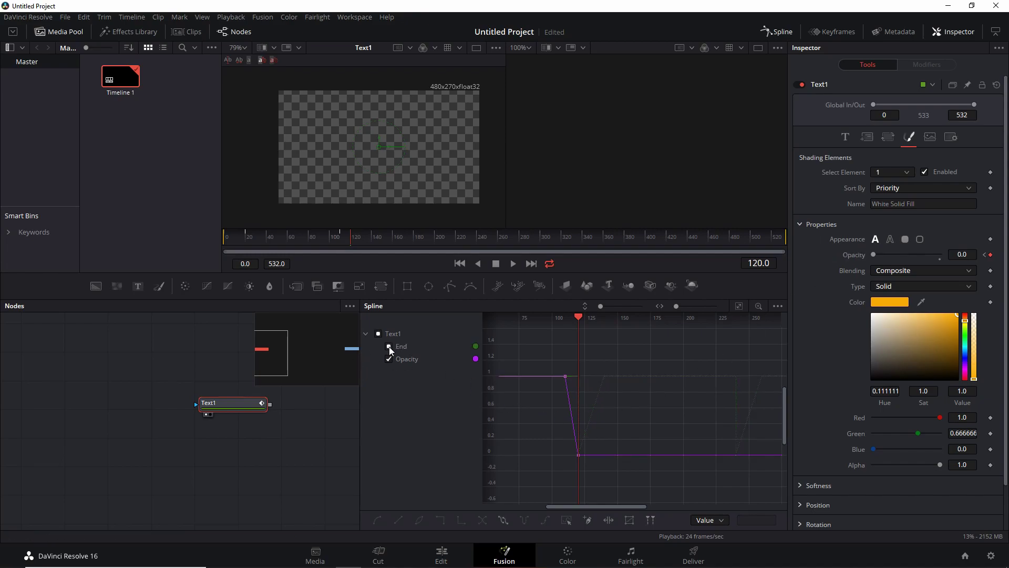
drag(551, 445, 668, 458)
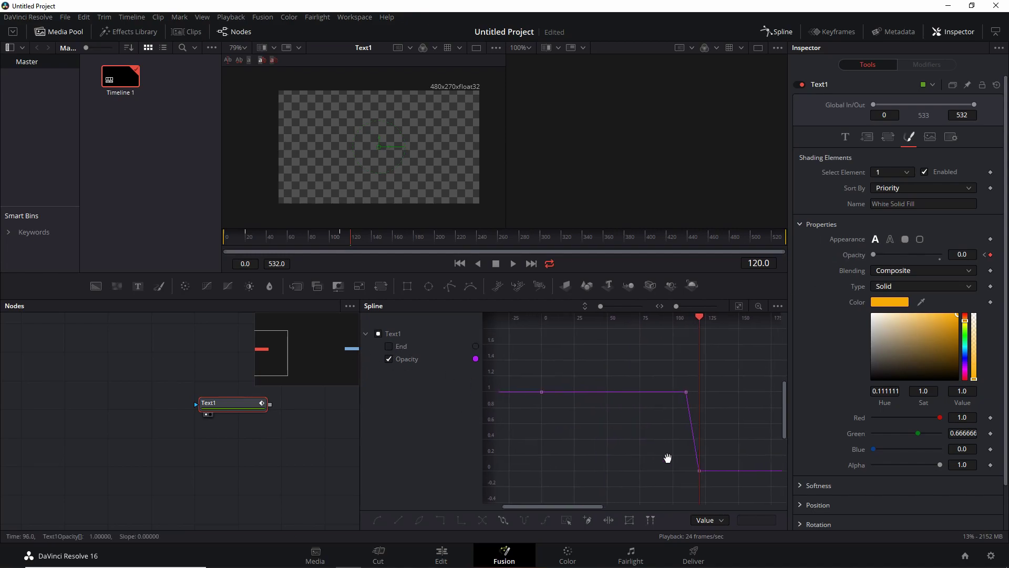
drag(535, 354, 730, 497)
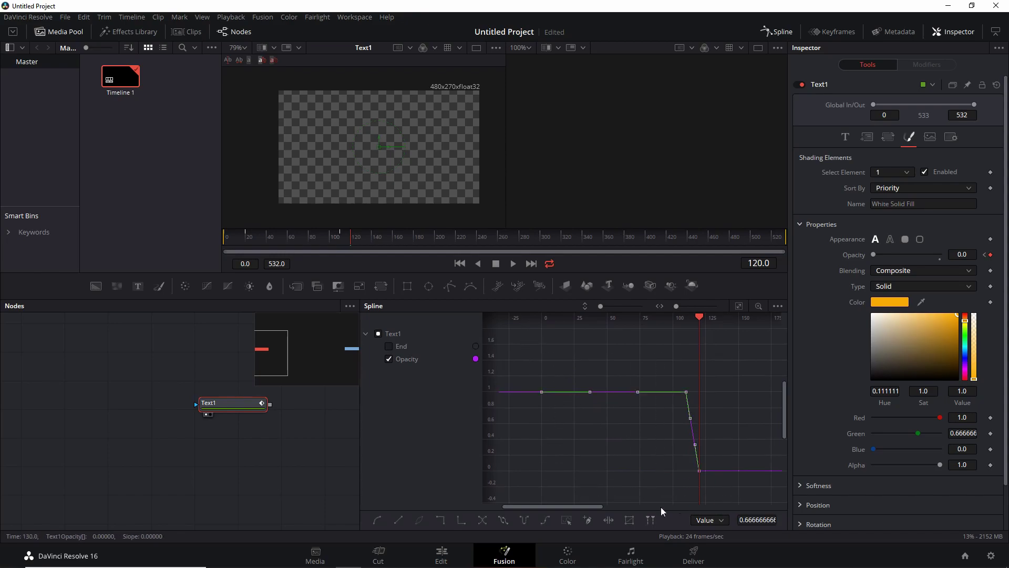
click(504, 520)
Step: Play the text animation past frame 120 to check the looping opacity
drag(701, 317, 668, 319)
key(space)
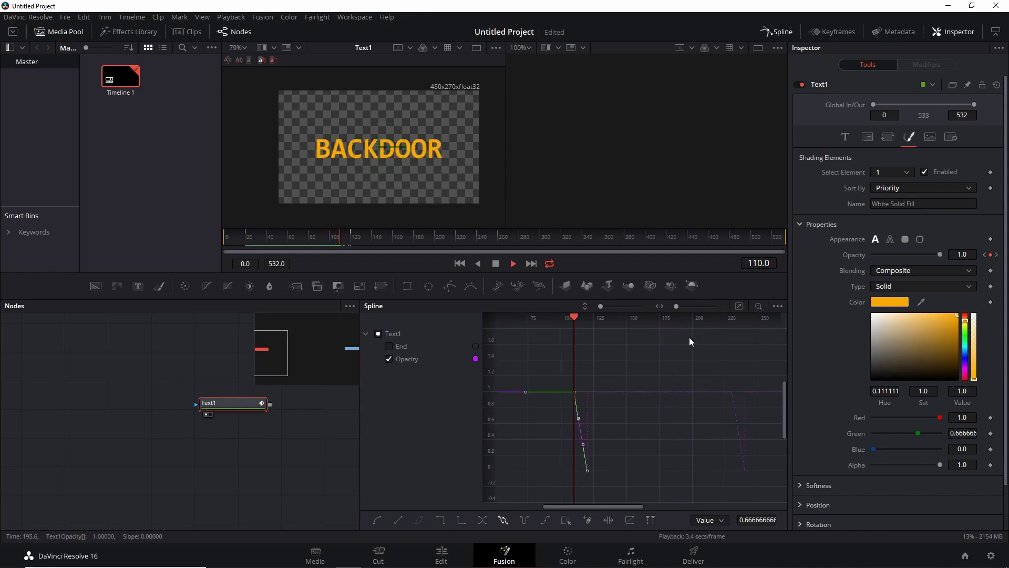
key(space)
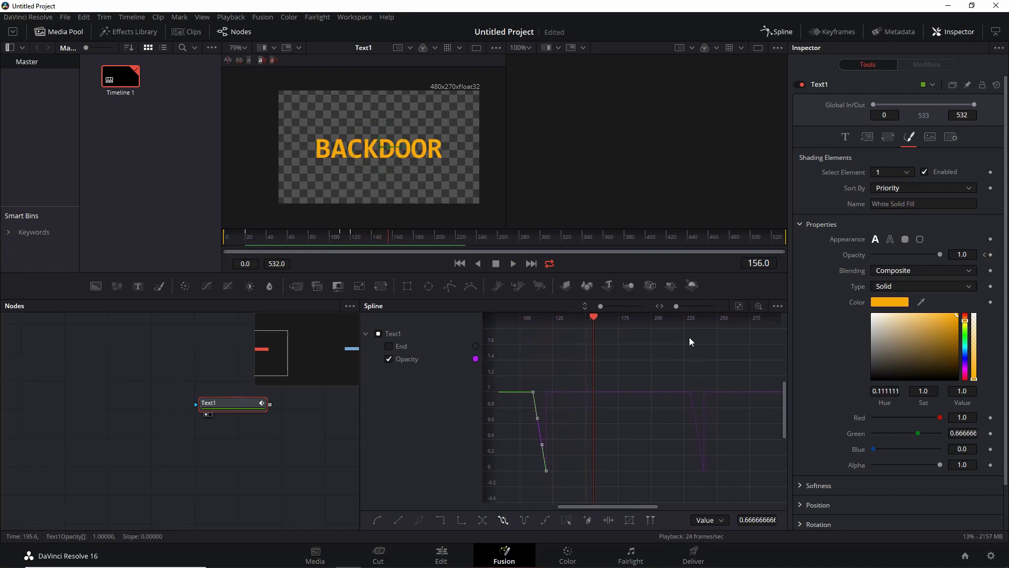
Step: Close the Spline editor, return to the first frame, and add an Image Plane 3D node after Text1
click(782, 33)
click(459, 264)
drag(221, 402, 121, 378)
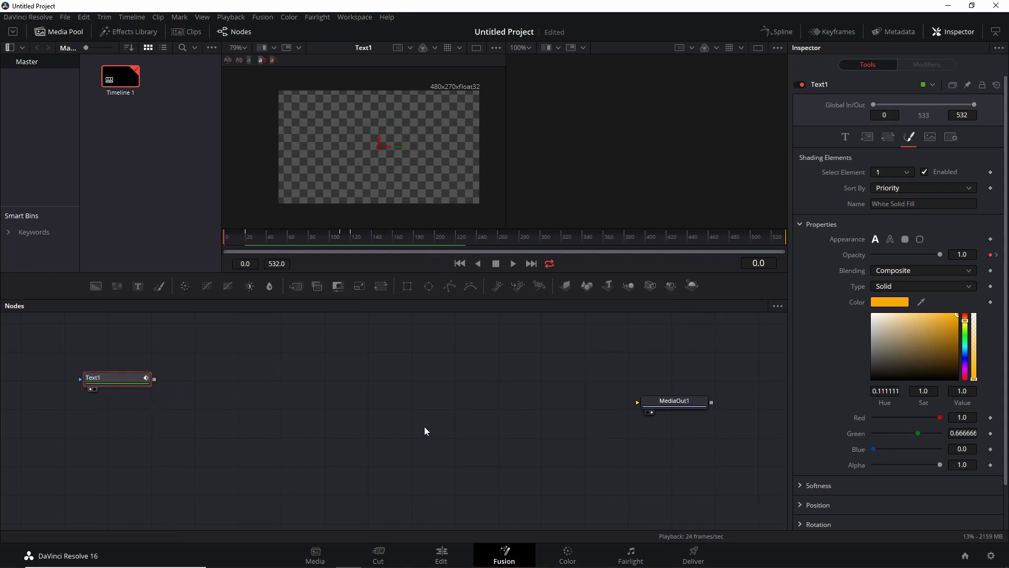
key(shift+space)
text(image)
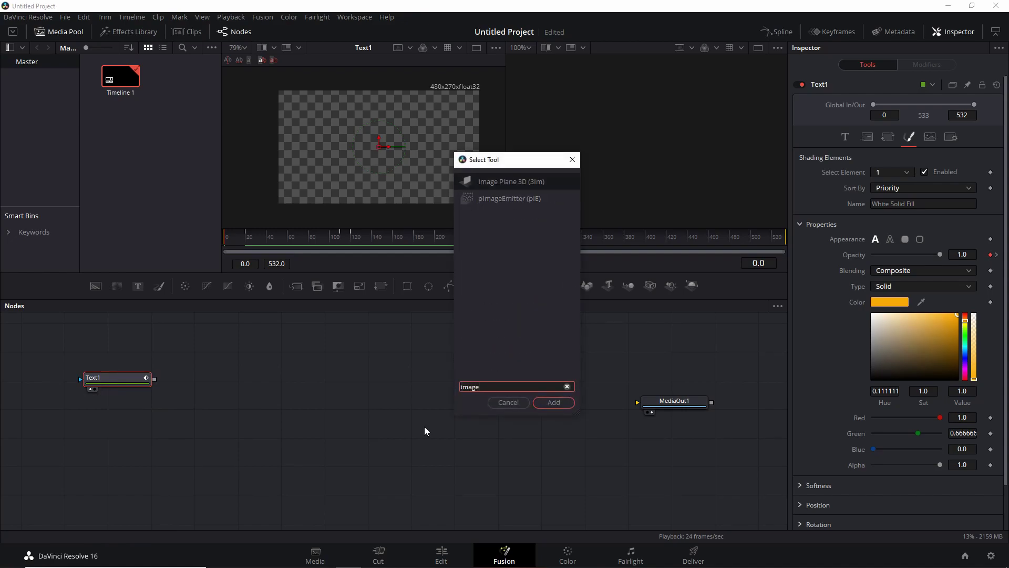
click(556, 403)
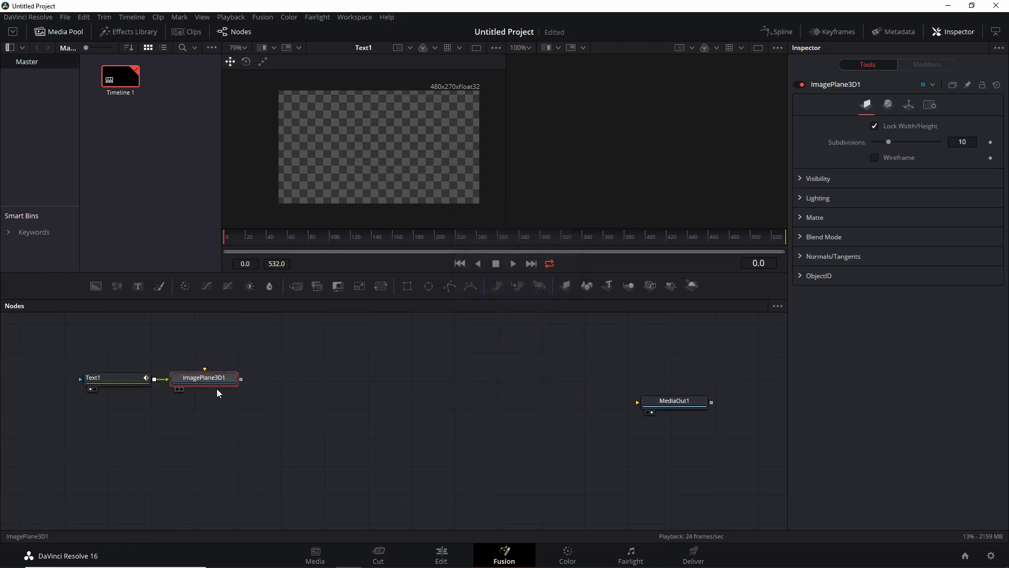
Step: Show the image plane in the second viewer at frame 24
key(2)
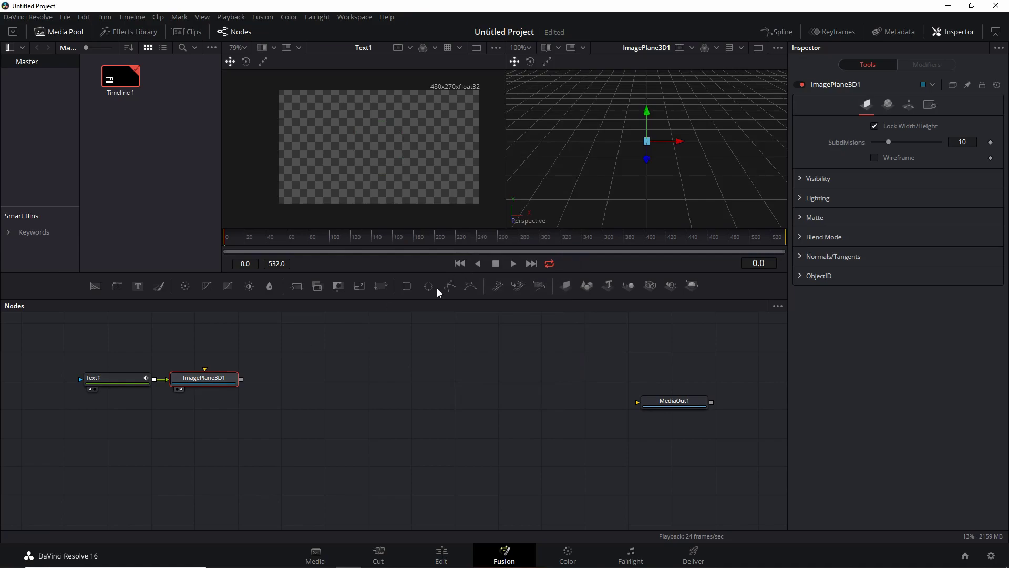
click(251, 243)
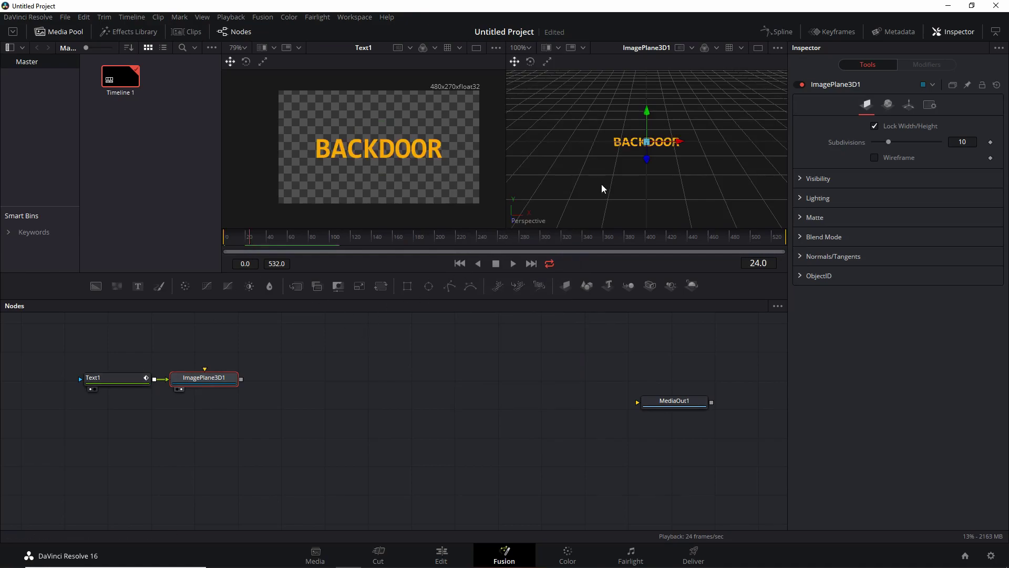
drag(647, 184, 648, 133)
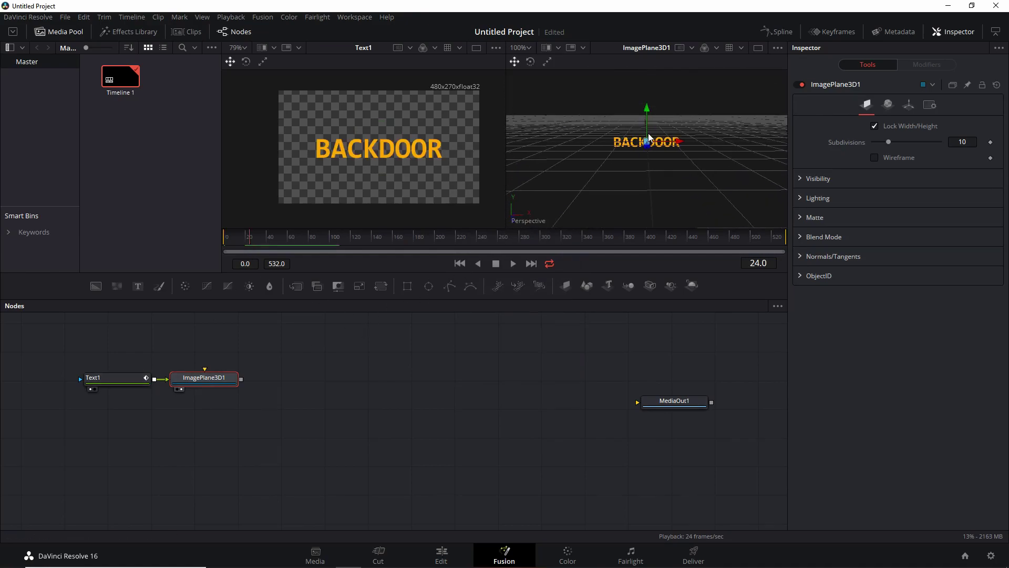
Step: Add a Duplicate 3D node after the image plane and show it in the second viewer
drag(206, 381, 216, 382)
key(shift+space)
text(du)
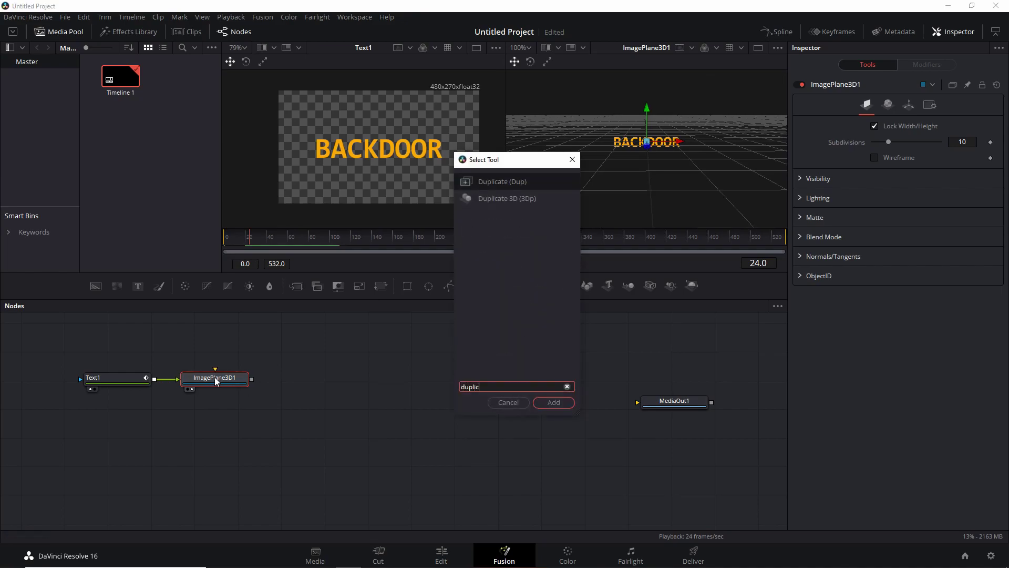
text(plic)
click(485, 198)
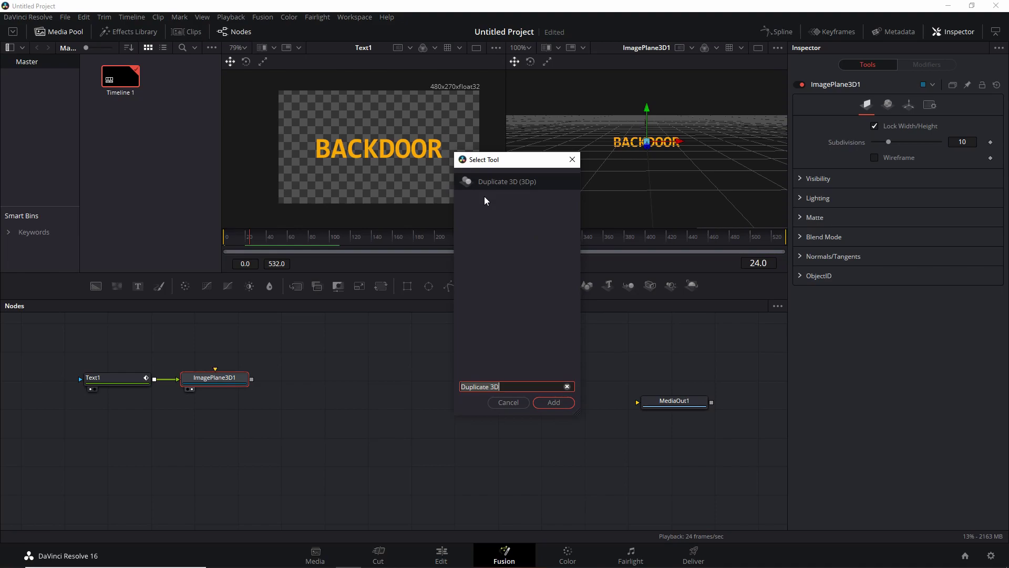
click(554, 403)
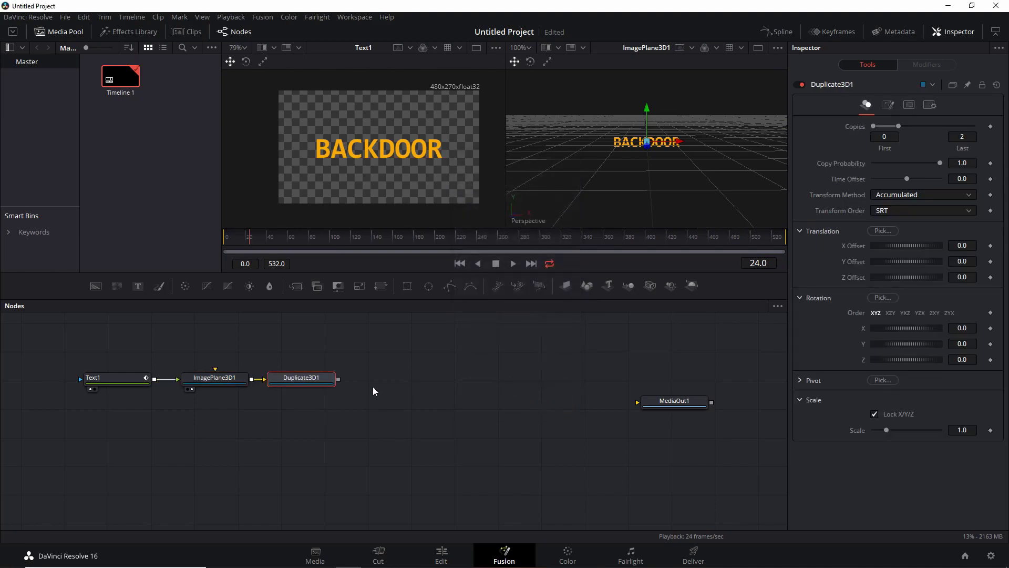
key(2)
Step: Set the Duplicate 3D node's last copy to 6 and its X translation offset to 1.25
click(973, 136)
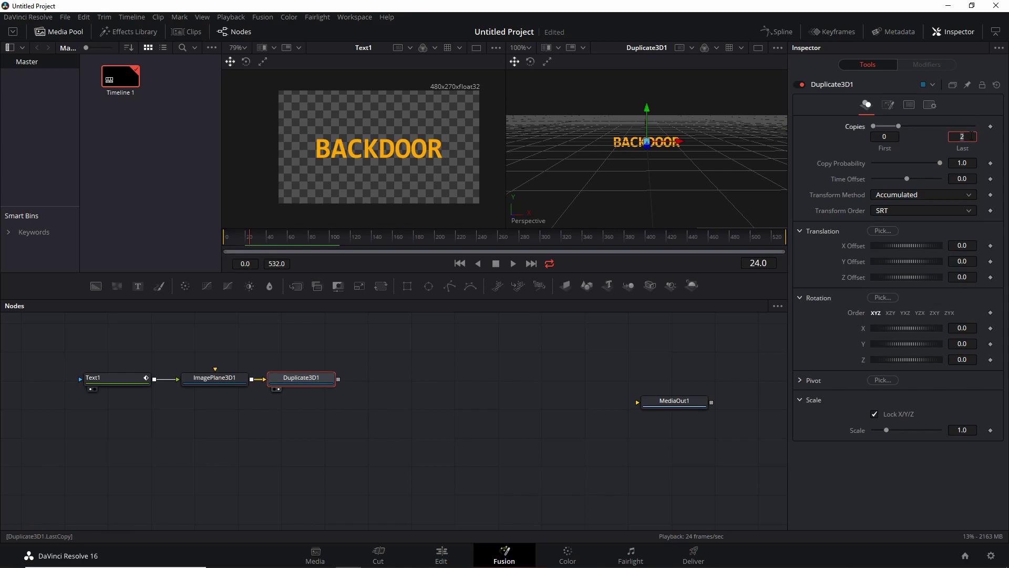
text(6)
click(973, 245)
text(1.25)
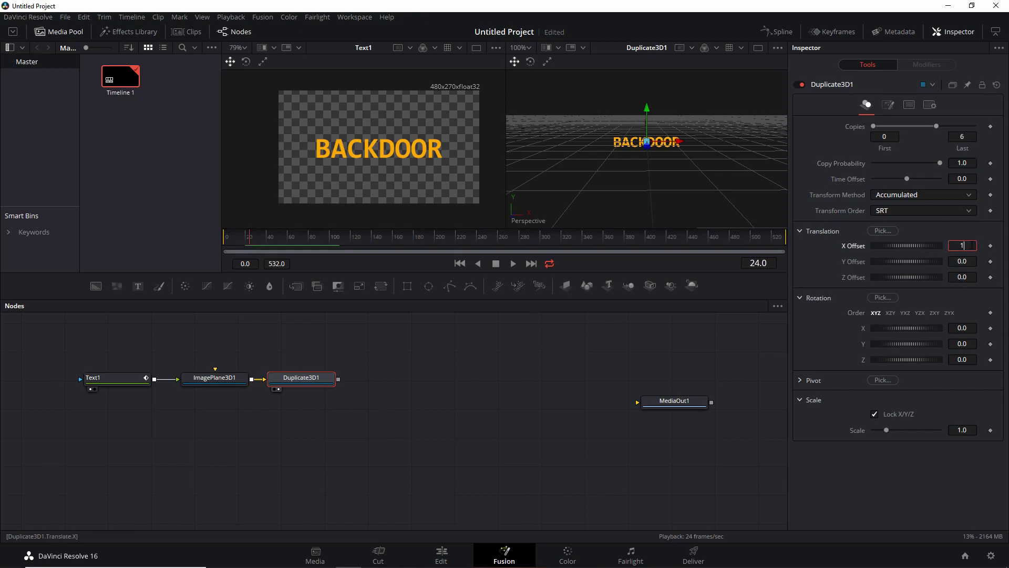
key(Tab)
scroll(712, 171, down, 5)
drag(715, 171, 594, 176)
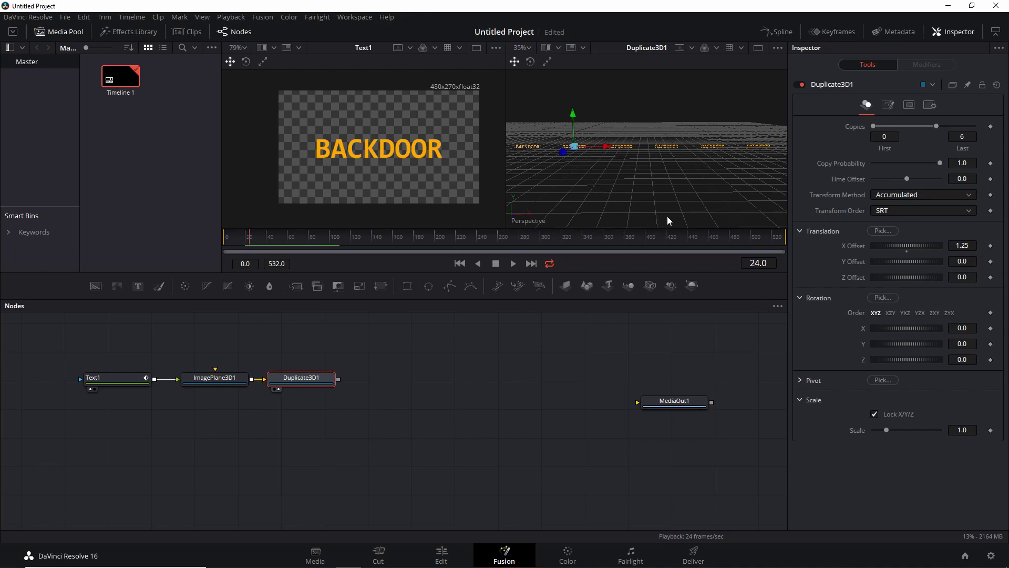
Step: Preview the duplicated text from the first frame and set the Duplicate 3D time offset to 10
click(458, 263)
click(513, 264)
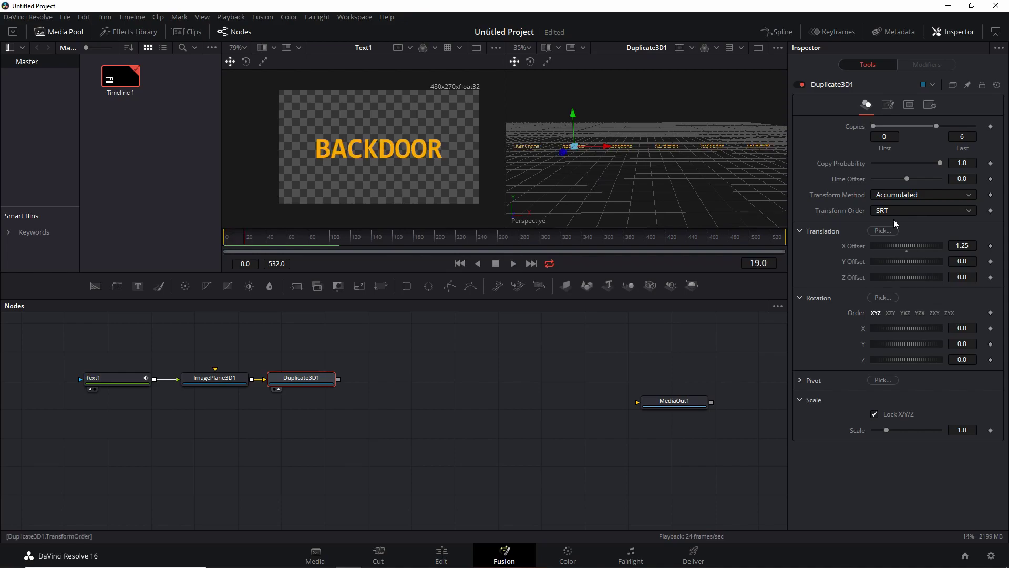
click(964, 178)
text(10)
key(Return)
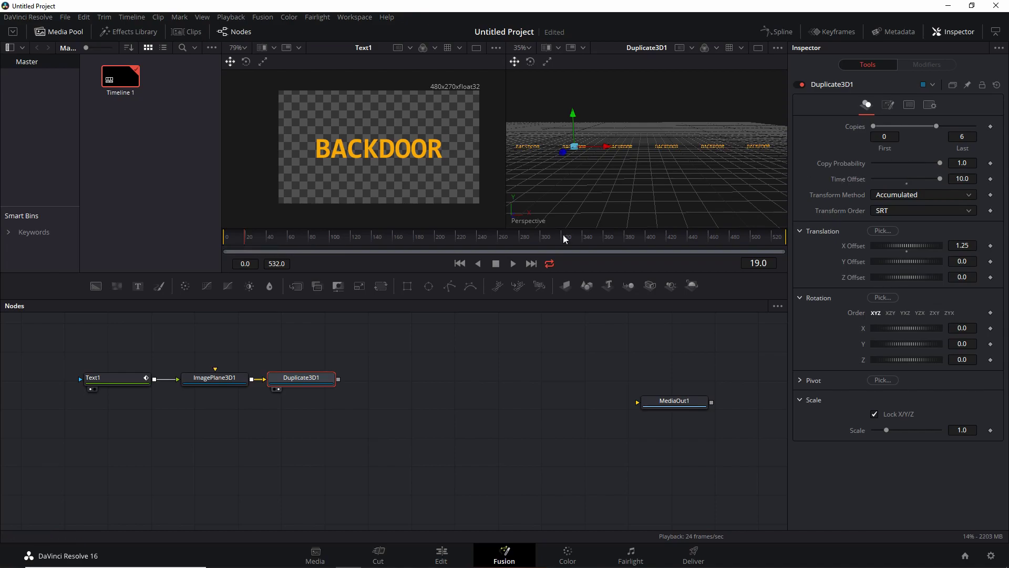
Step: Play the duplicates to check their staggered timing and return to the first frame
click(460, 263)
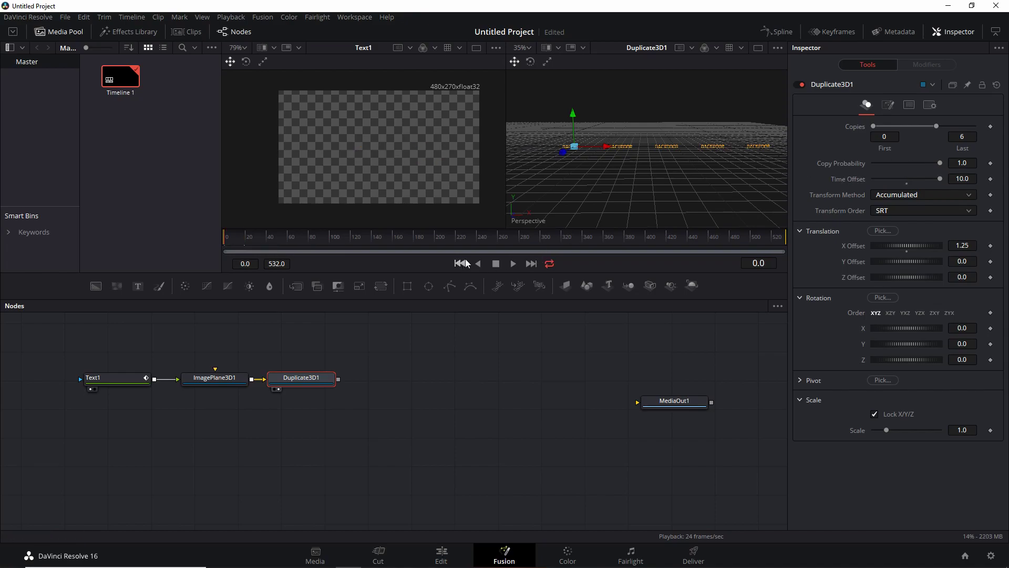
click(307, 235)
click(514, 264)
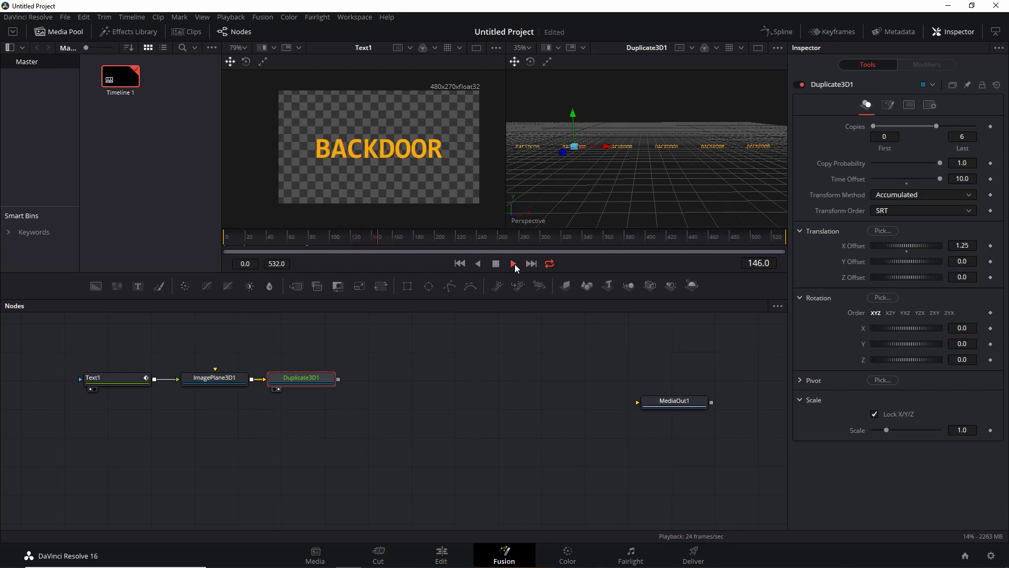
click(513, 264)
click(466, 263)
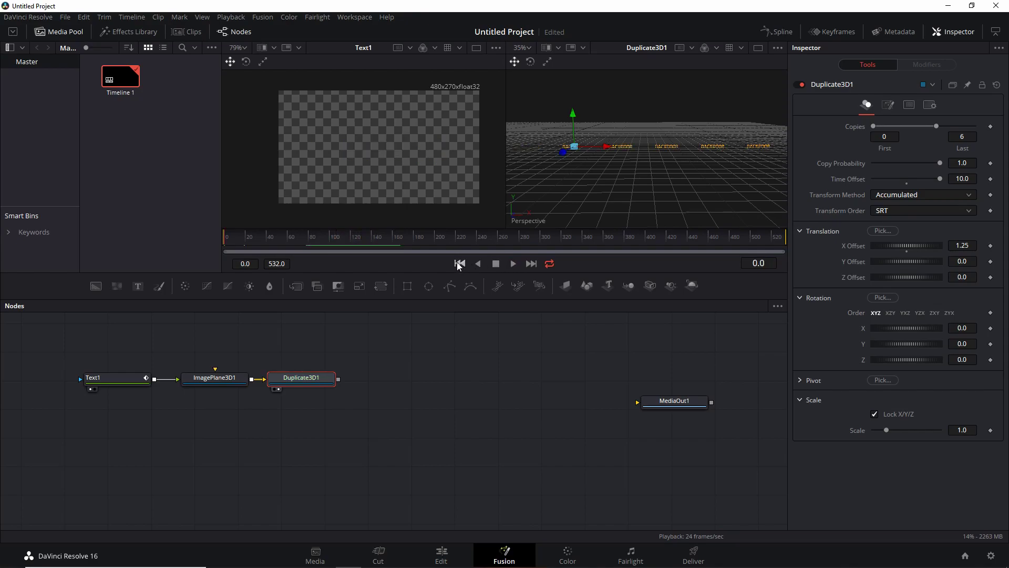
Step: Set the Z translation jitter of the Duplicate 3D node to 6.0
click(889, 106)
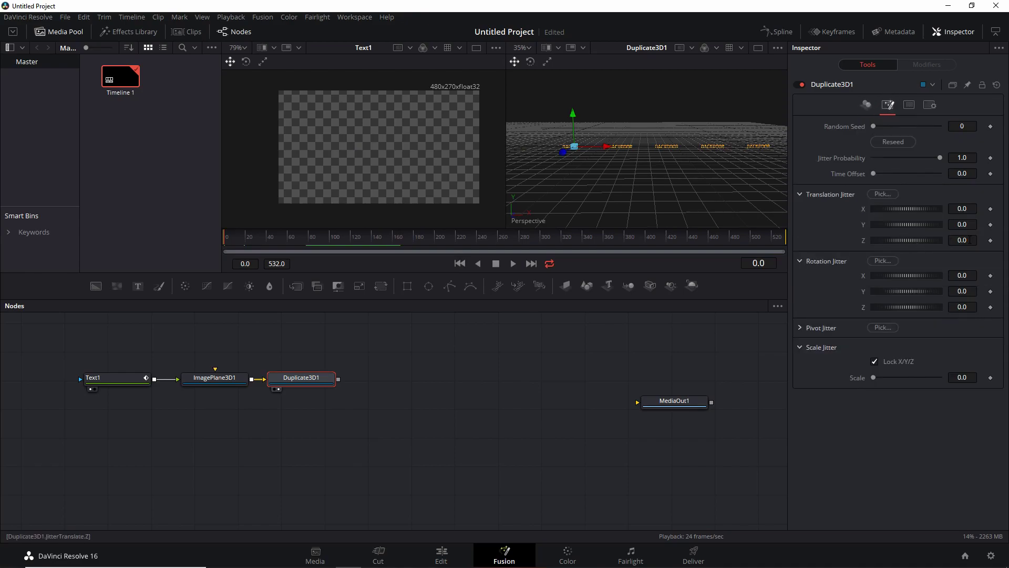
drag(894, 240, 958, 239)
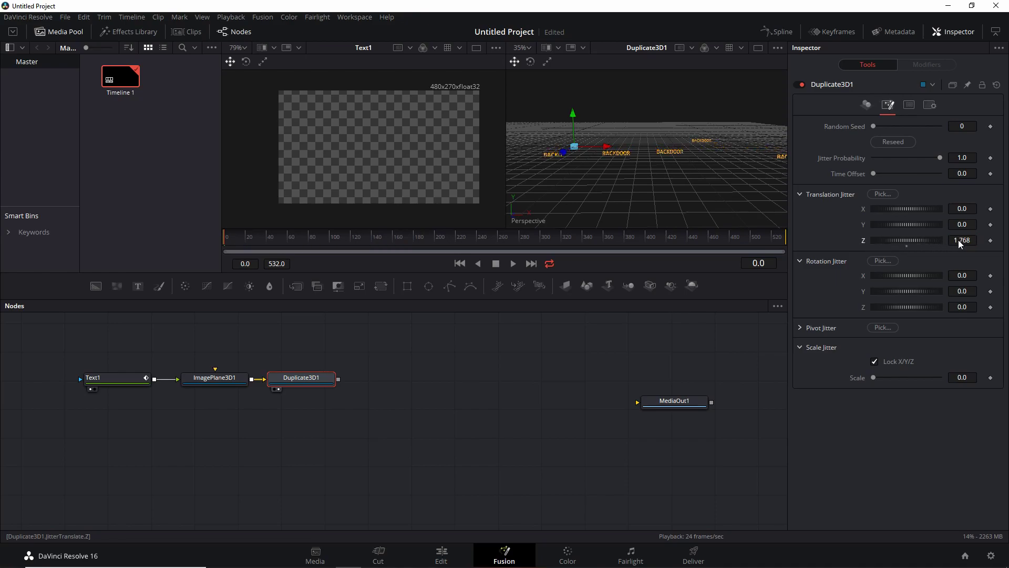
click(971, 239)
text(6)
key(Tab)
scroll(702, 172, down, 2)
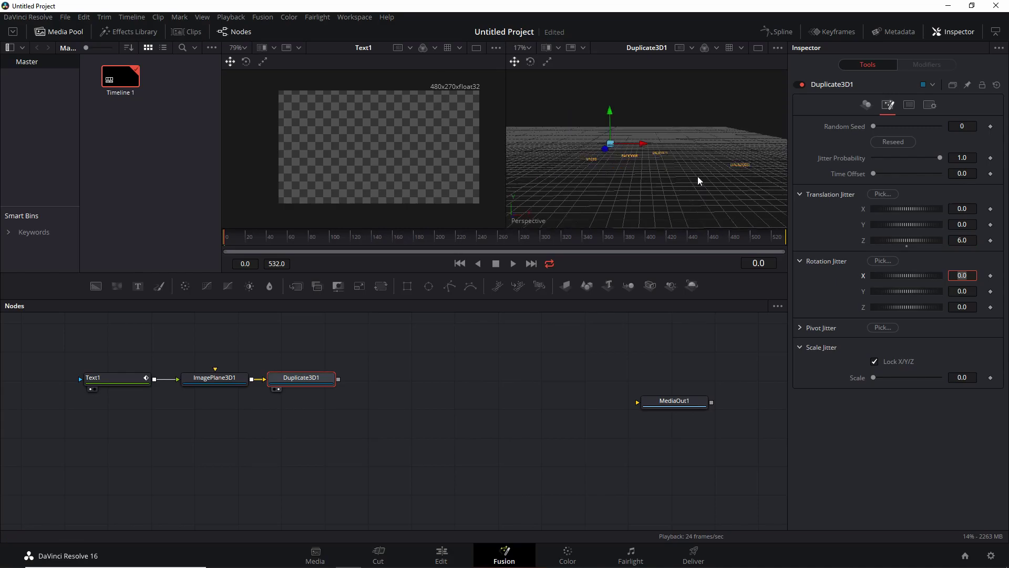
mouse_move(674, 191)
mouse_down()
mouse_move(648, 180)
mouse_move(642, 223)
mouse_move(692, 230)
mouse_move(651, 204)
mouse_move(663, 163)
mouse_move(665, 174)
mouse_up()
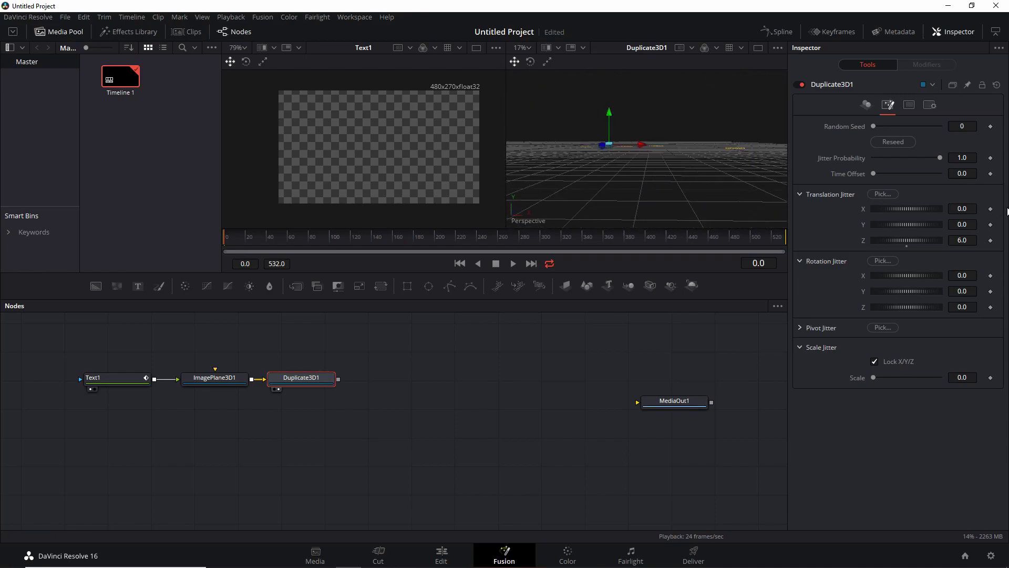
Step: Set the X translation jitter of the Duplicate 3D node to 0.2 and inspect the scattered copies
click(974, 209)
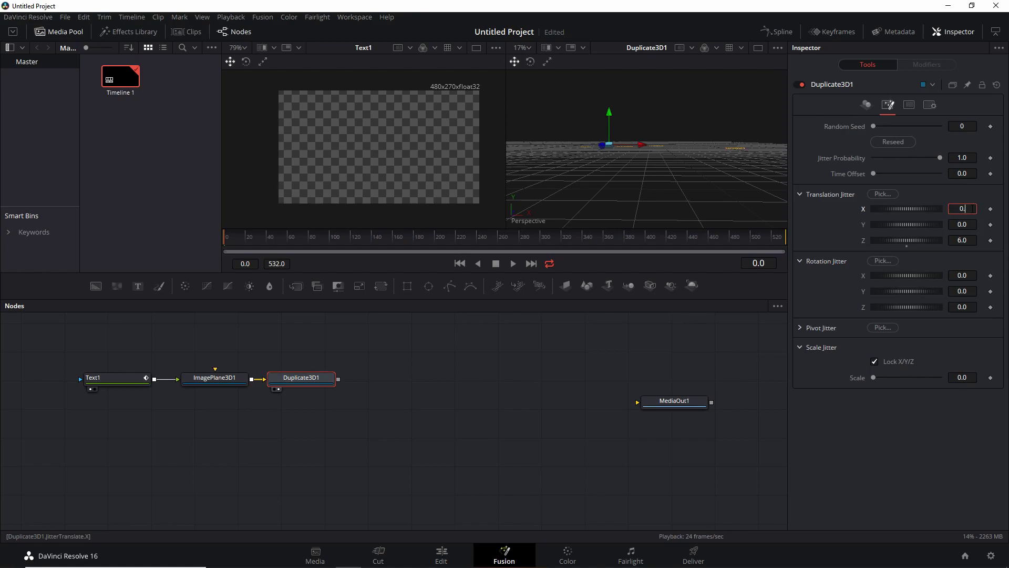
text(0.2)
key(Tab)
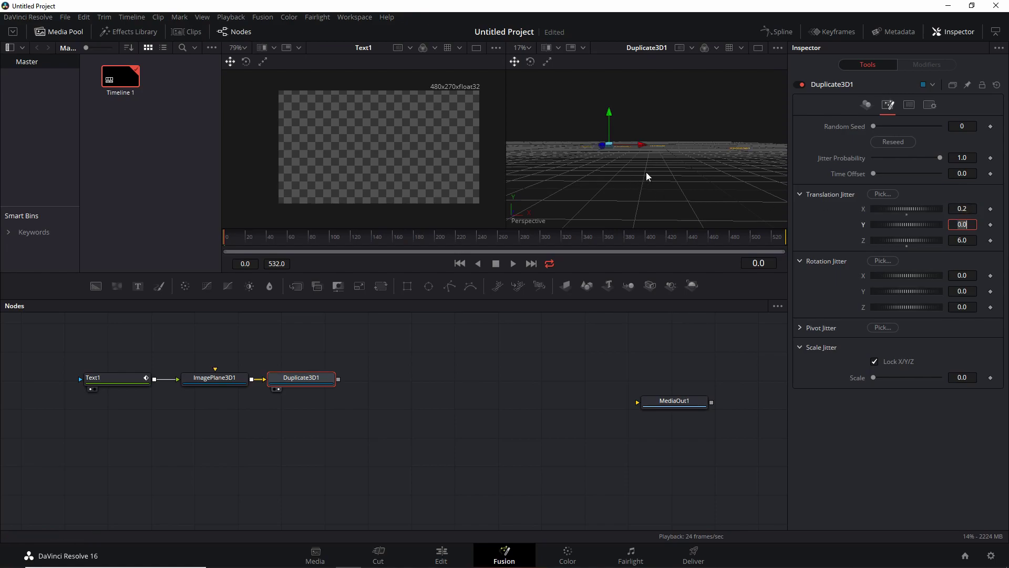
scroll(648, 171, up, 2)
drag(628, 182, 683, 188)
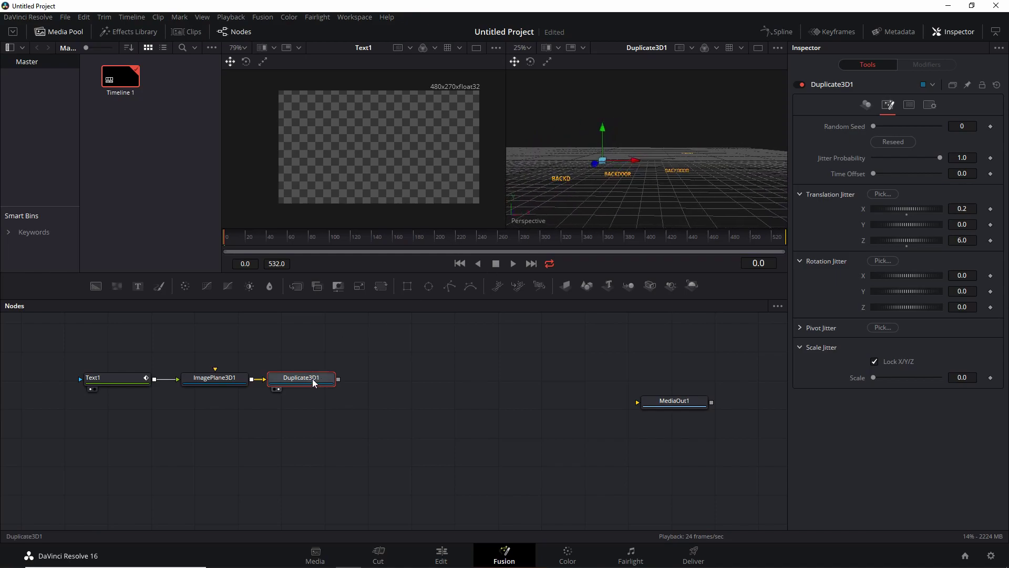
Step: Add a second Duplicate 3D node after Duplicate3D1
key(shift+space)
text(dup)
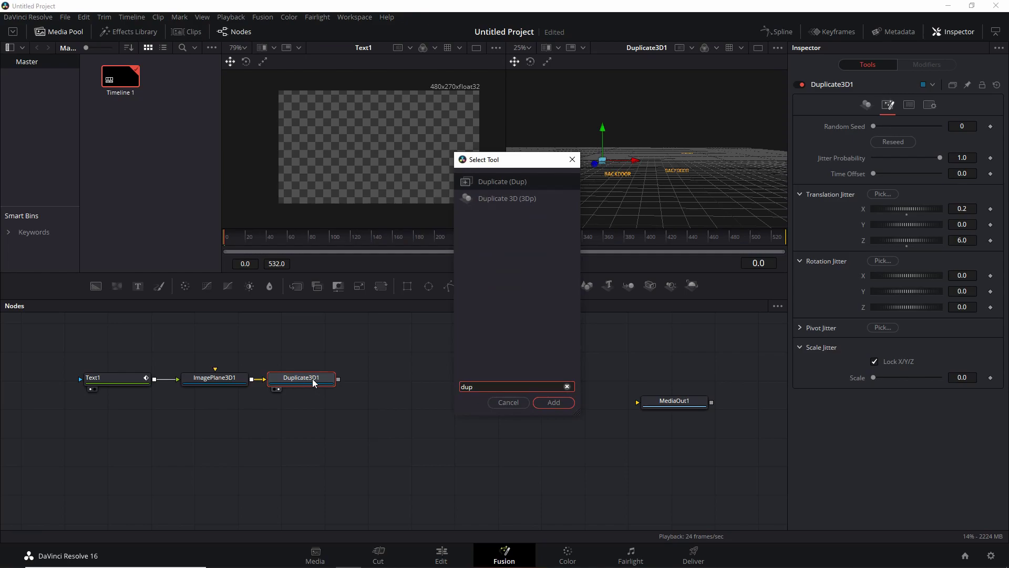
click(510, 197)
click(562, 404)
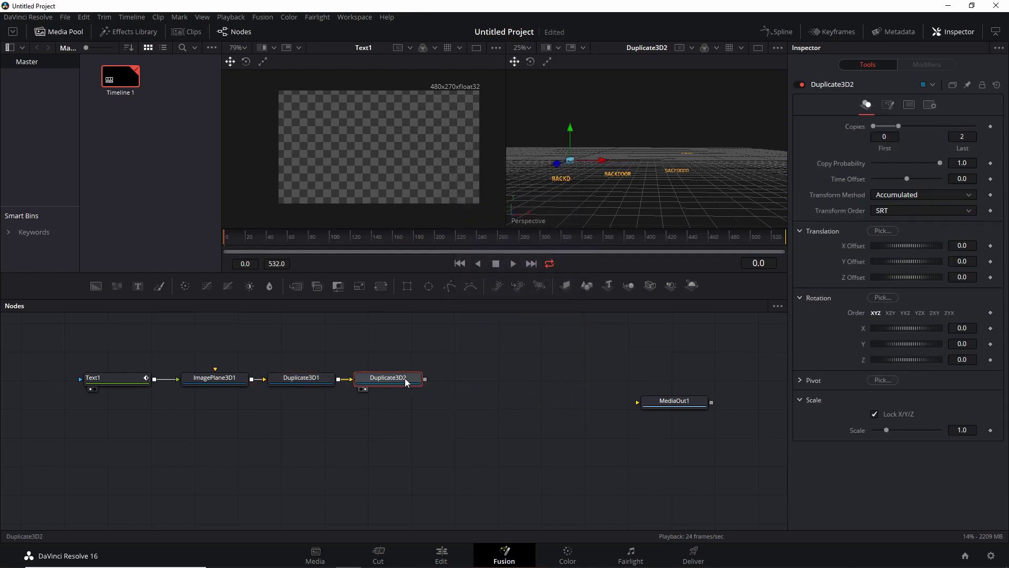
Step: Set the second Duplicate 3D node's last copy to 6 and its Y translation offset to about 0.348
click(962, 136)
key(BackSpace)
text(6)
key(Tab)
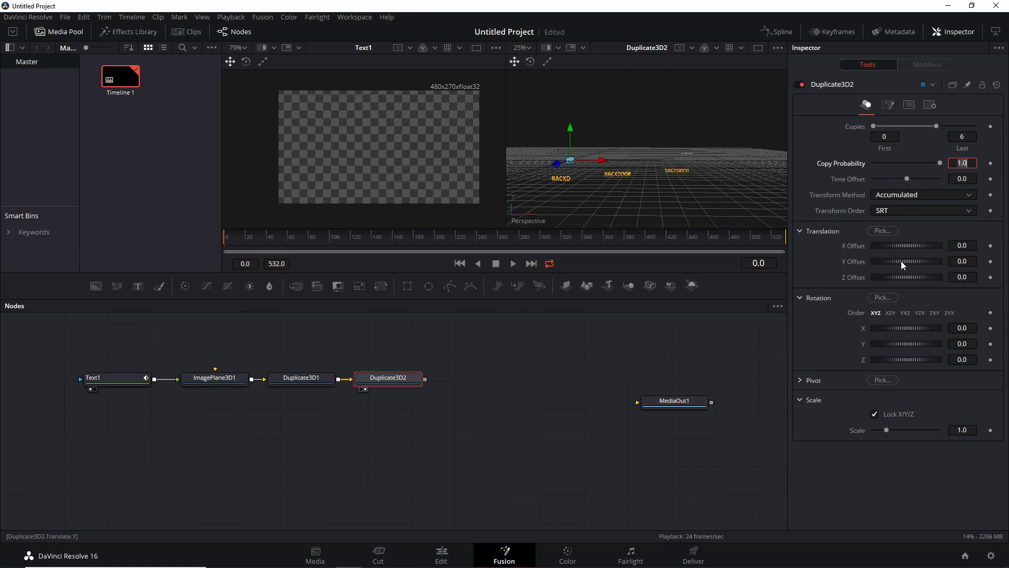
drag(902, 261, 907, 260)
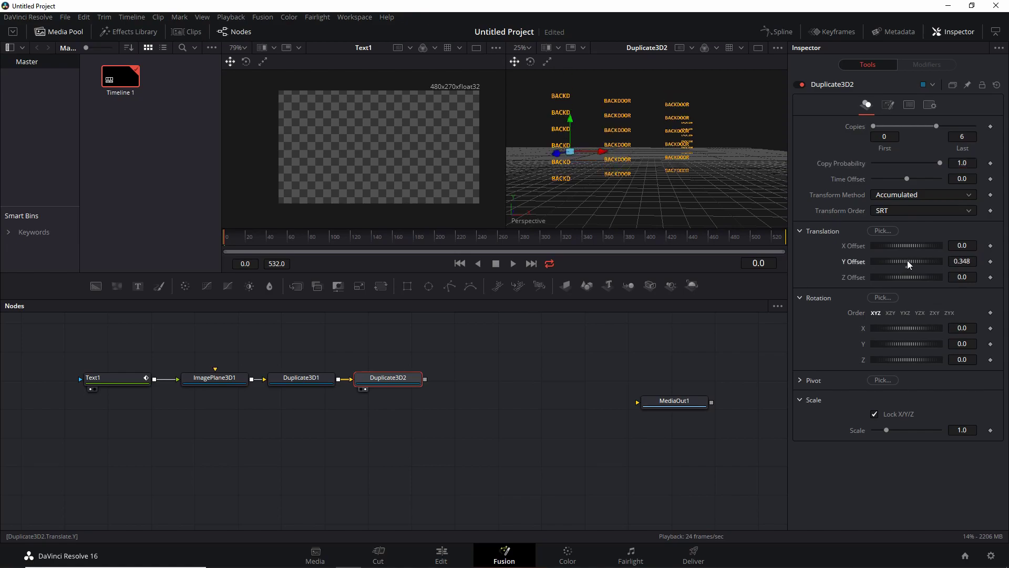
Step: Set the second Duplicate 3D node's Y translation offset to 0.5 and play back the text grid
click(970, 261)
text(0.5)
key(Tab)
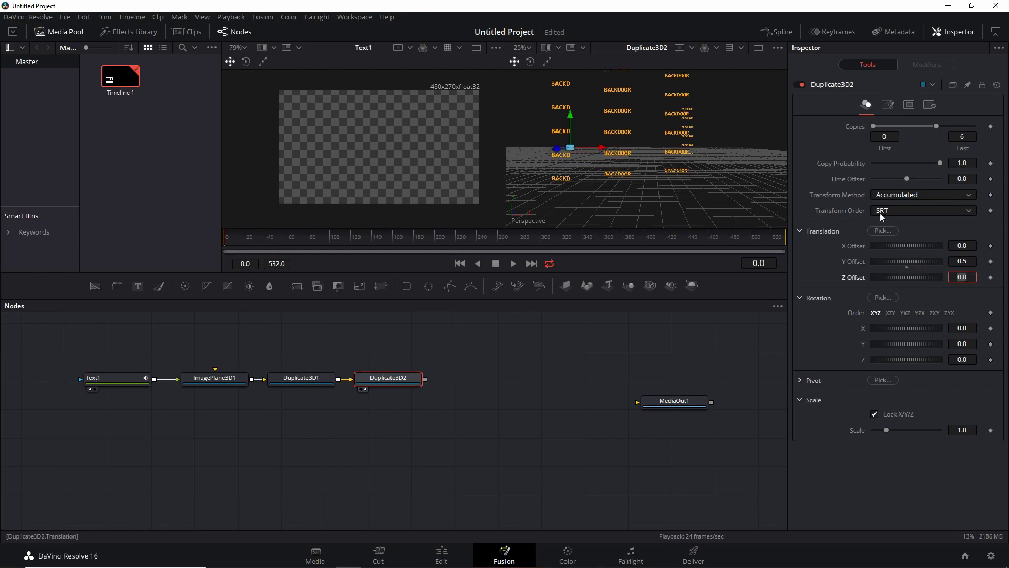
drag(708, 150, 701, 169)
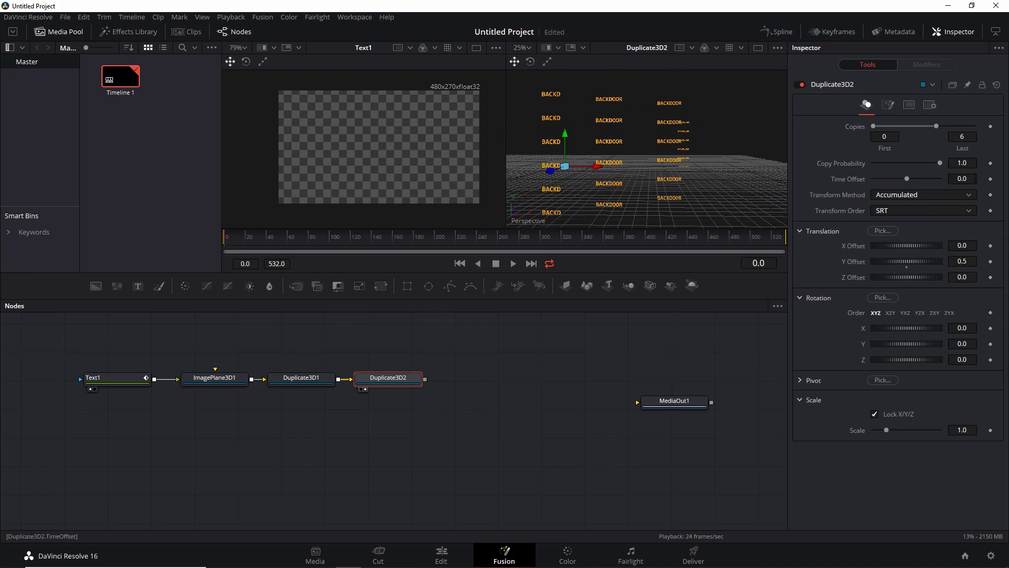
click(512, 264)
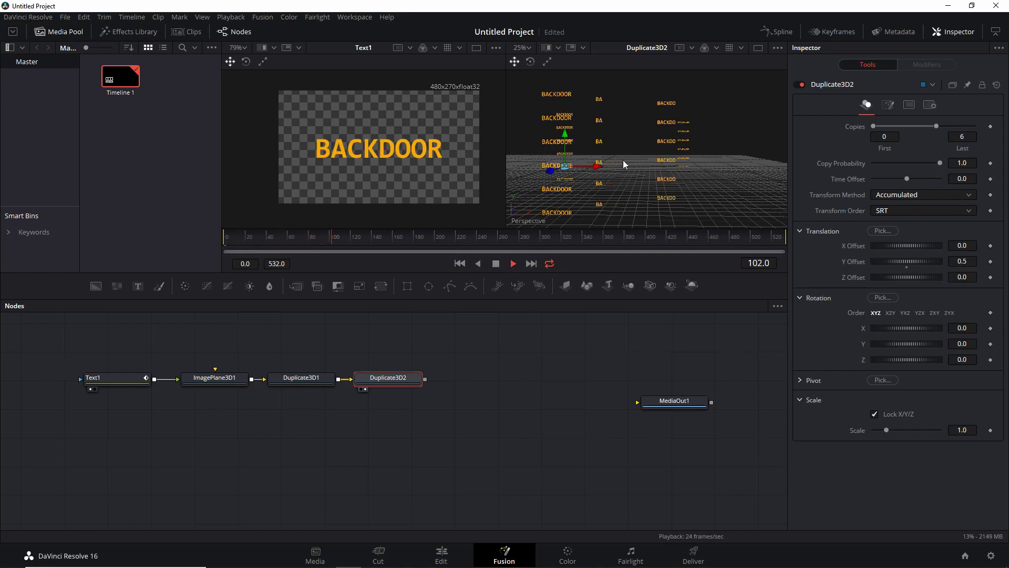
key(space)
Step: Set the second Duplicate 3D node's time offset to 10.0 and play back the staggered copies
click(963, 179)
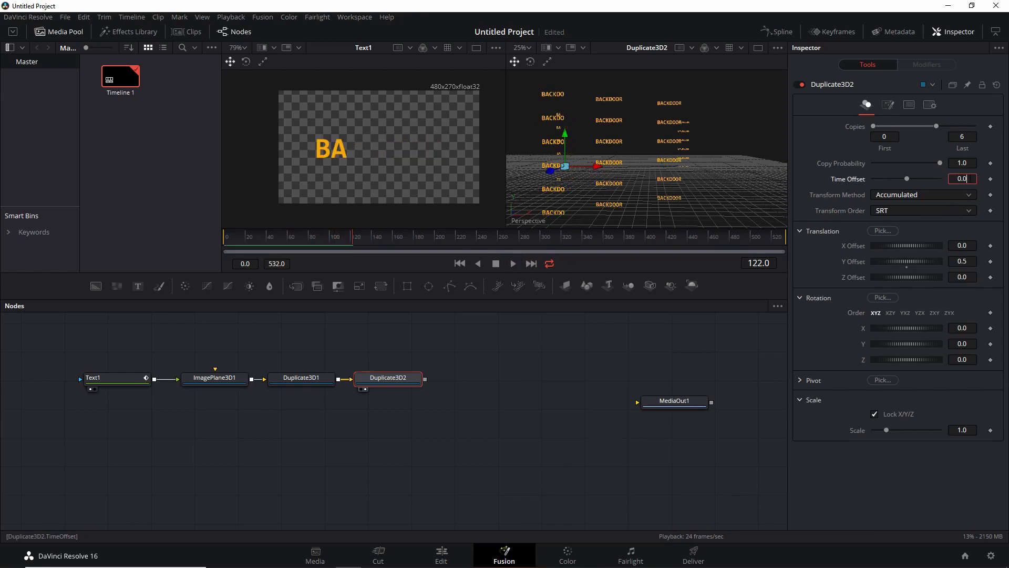
key(Tab)
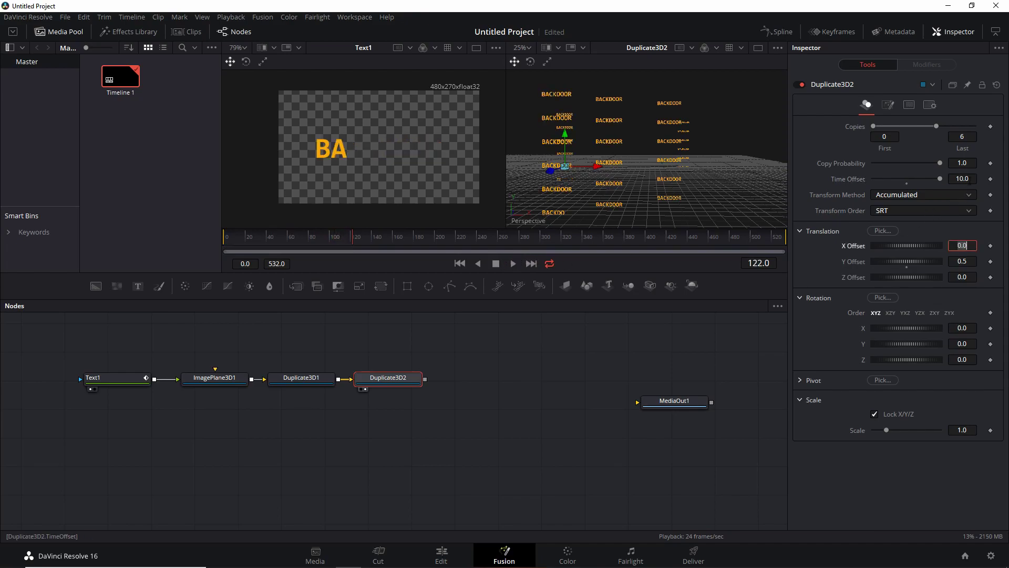
click(513, 264)
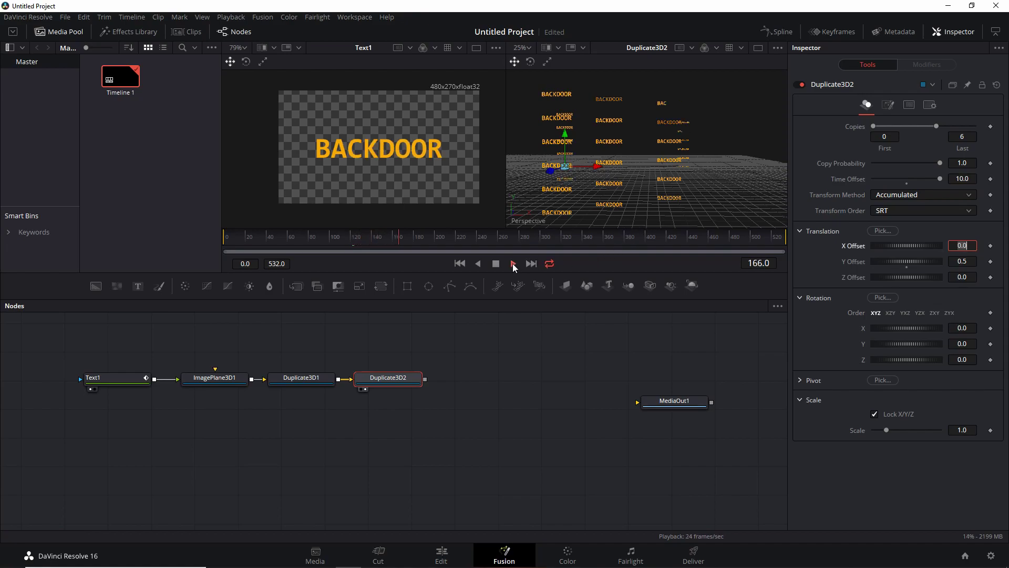
click(512, 264)
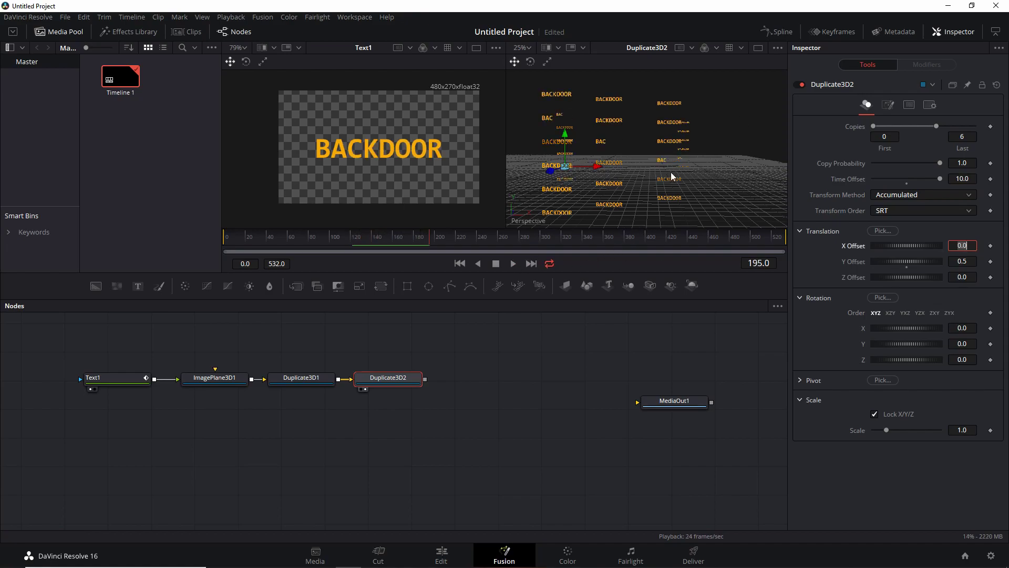
Step: Set the second Duplicate 3D node's Z translation jitter to 6.0 and inspect the scattered copies
click(889, 105)
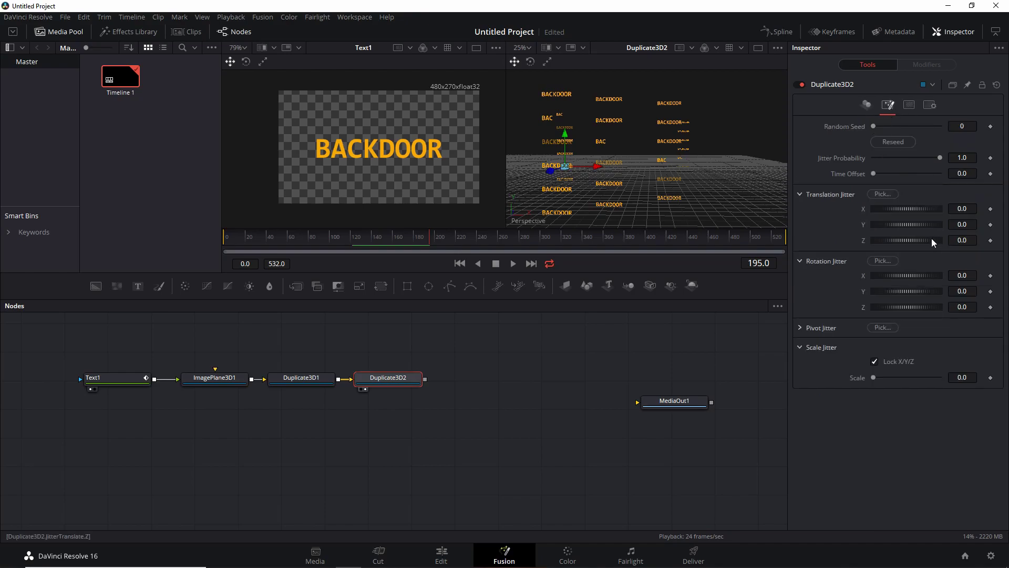
click(969, 240)
text(6)
key(Tab)
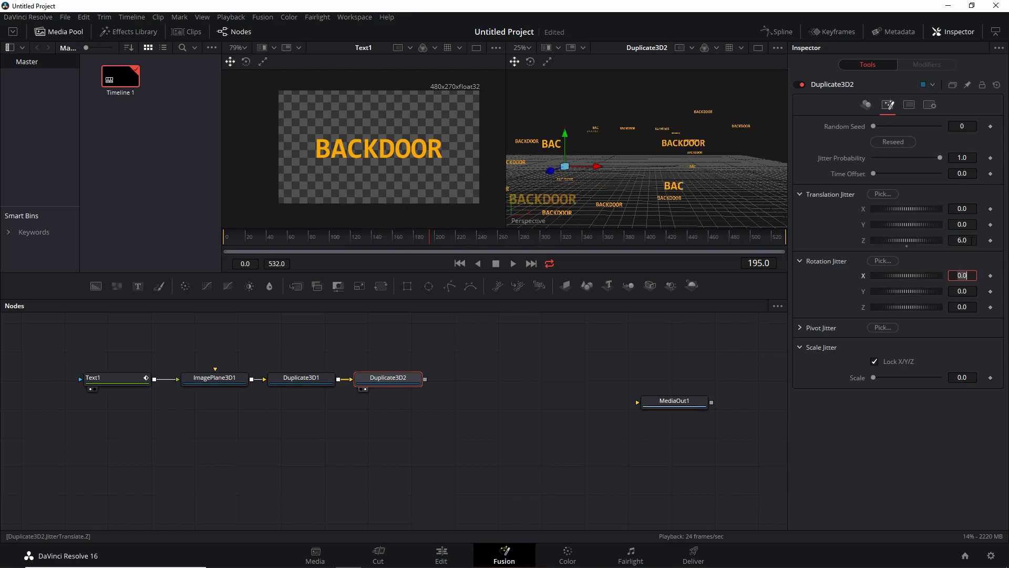
drag(664, 175, 688, 170)
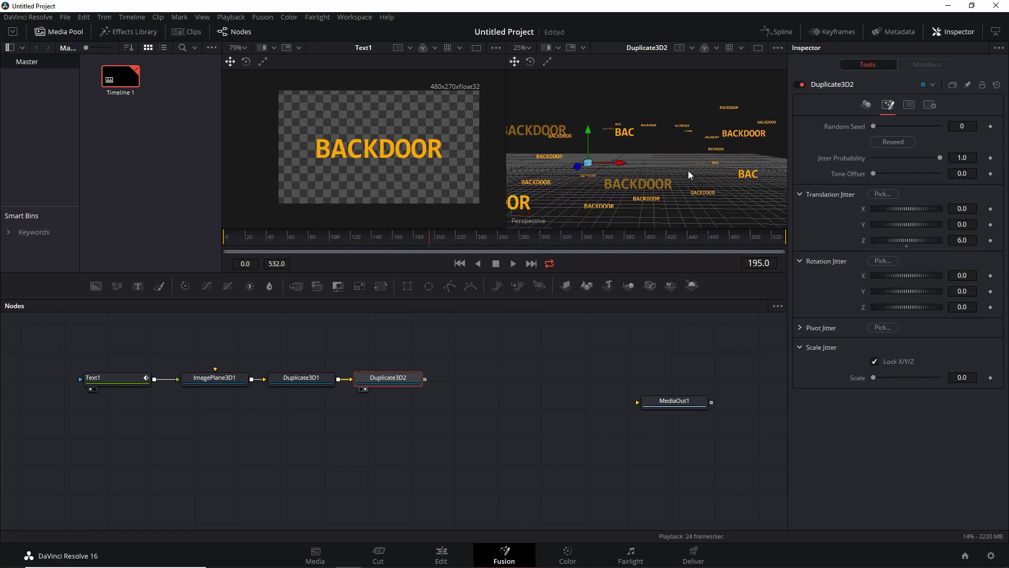
Step: Set the second Duplicate 3D node's X translation jitter to 0.1 and play back the result
click(973, 206)
key(Tab)
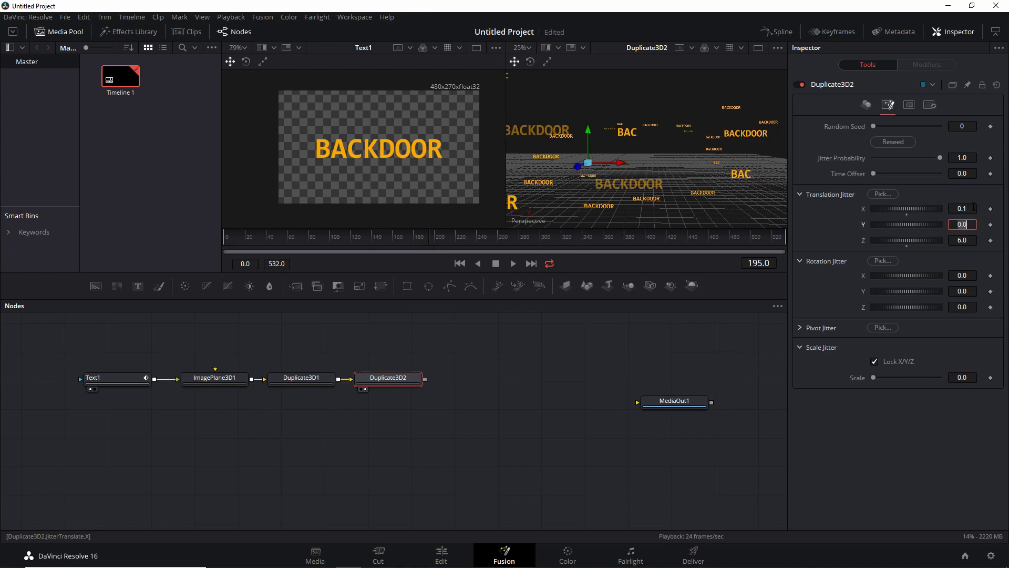
scroll(692, 168, down, 2)
mouse_move(693, 169)
mouse_down()
mouse_move(676, 186)
mouse_move(678, 178)
mouse_up()
key(space)
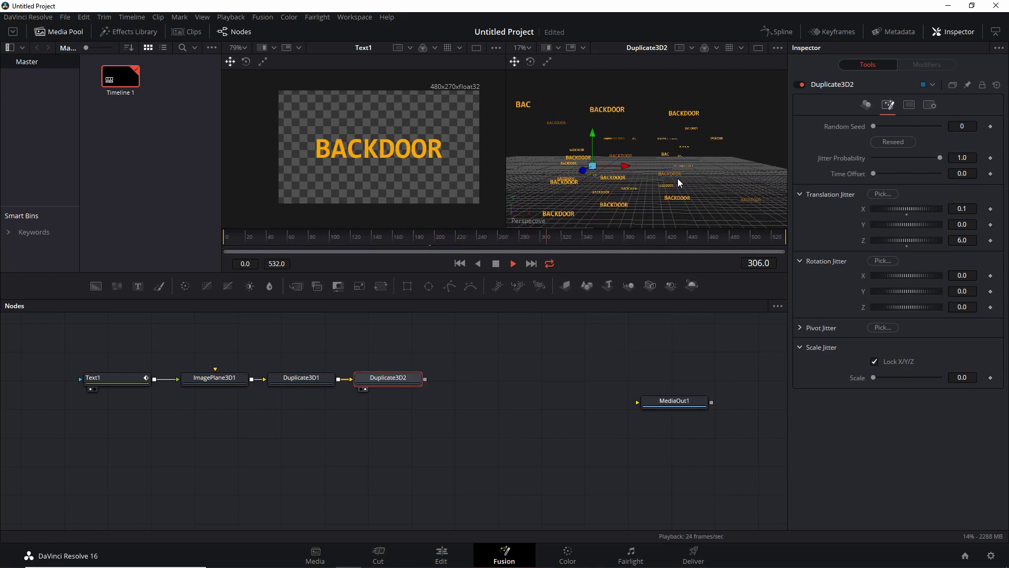
key(space)
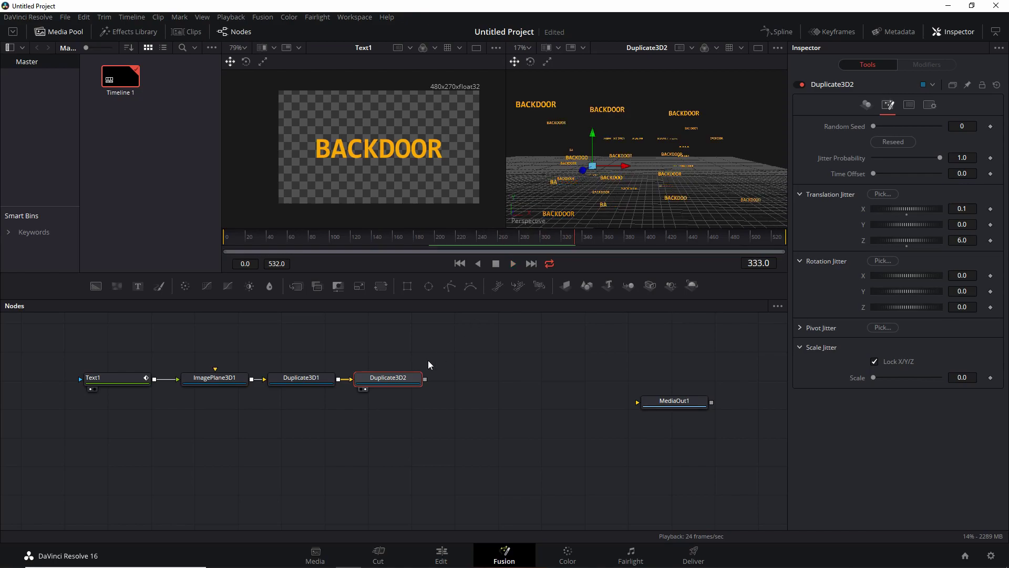
Step: Add a Transform 3D node after the second Duplicate 3D node and set its X translation to -4.0
drag(562, 214, 602, 209)
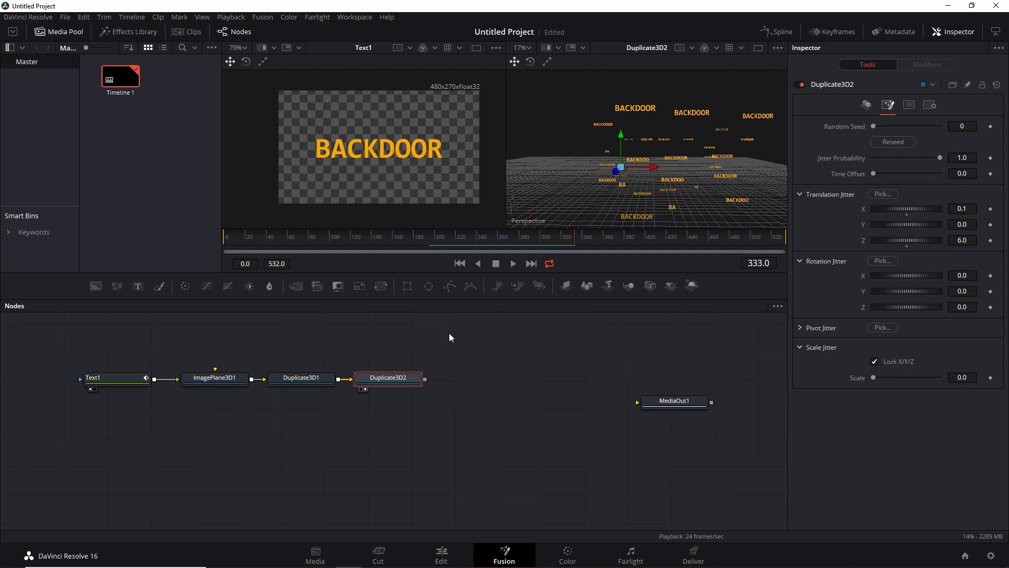
key(shift+space)
text(transf)
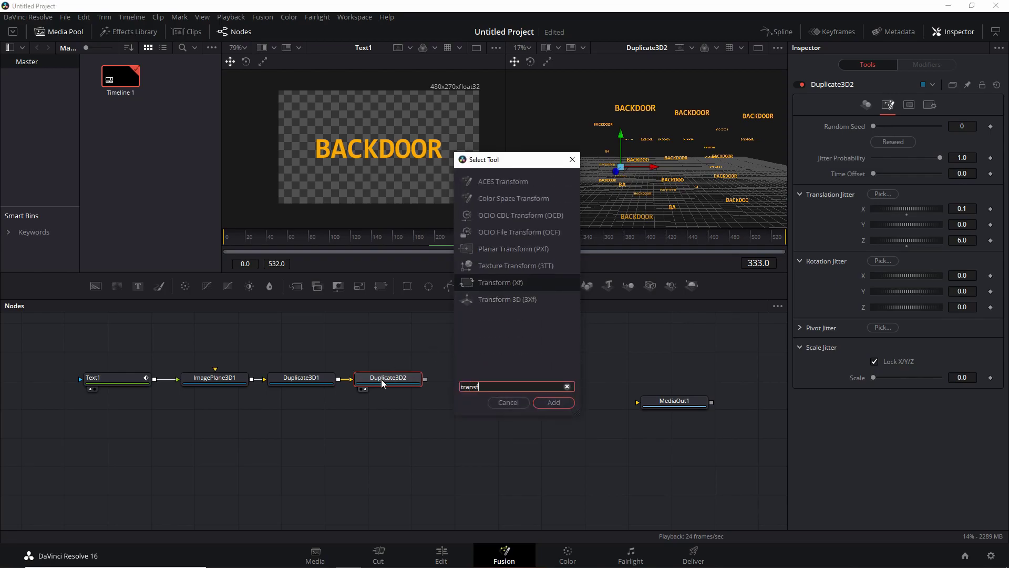
key(Down)
key(Return)
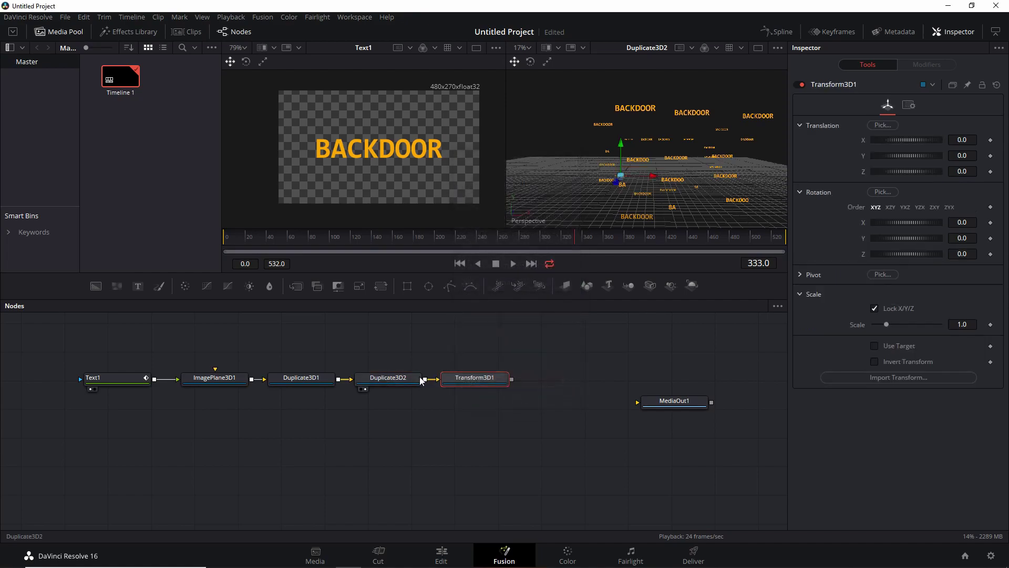
key(2)
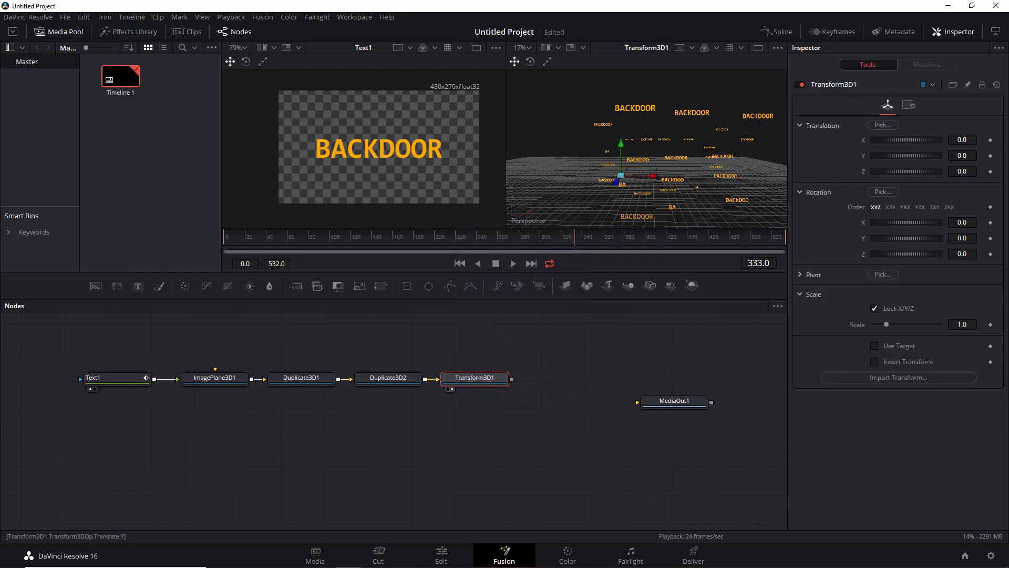
drag(926, 140, 908, 141)
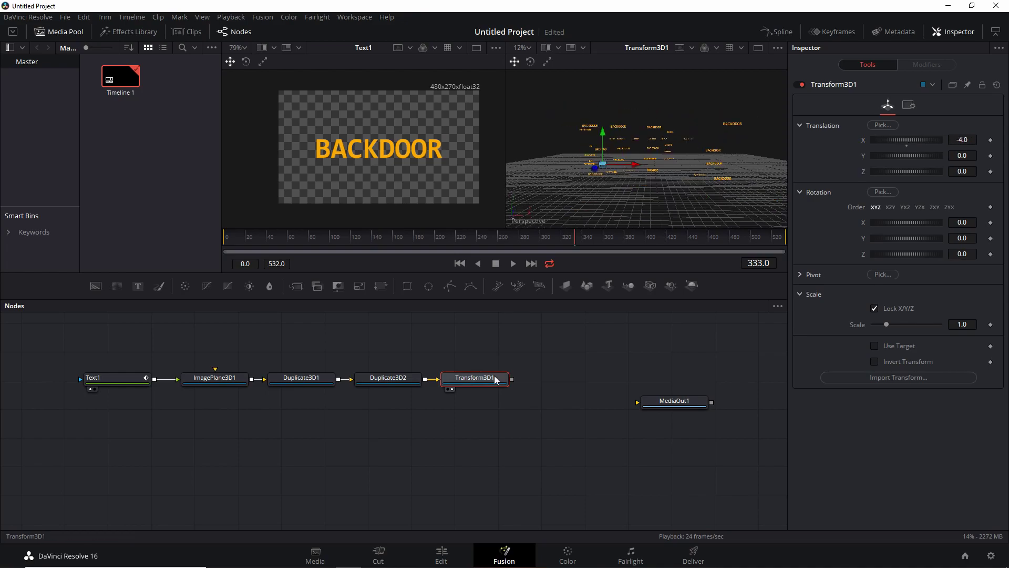
Step: Insert a Merge 3D node between Duplicate3D2 and Transform3D1 and space the nodes apart
key(shift+space)
text(transfmerg)
key(Down)
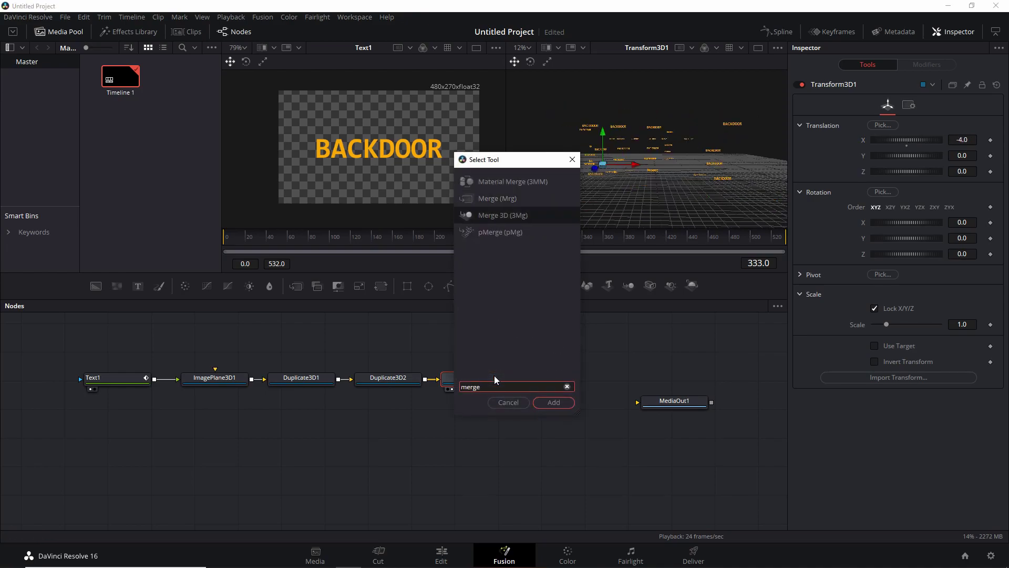
key(Return)
drag(87, 349, 675, 372)
drag(591, 382, 684, 373)
drag(684, 371, 651, 386)
click(651, 383)
Step: Copy the chain from Text1 through Duplicate3D2 and paste four instances of it in rows below the original
drag(82, 352, 445, 402)
click(83, 20)
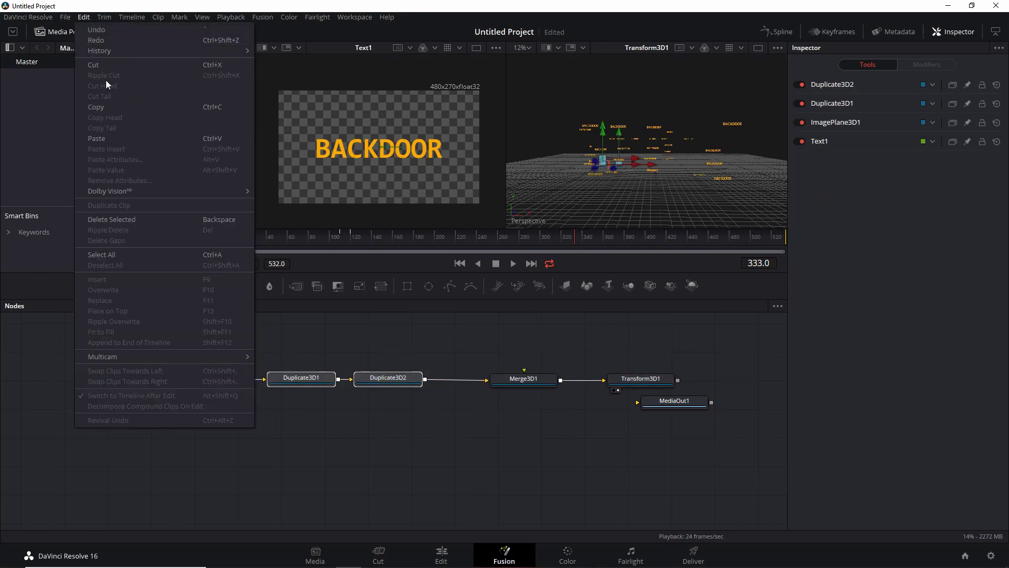
click(109, 103)
right_click(106, 415)
click(136, 401)
right_click(127, 441)
click(152, 431)
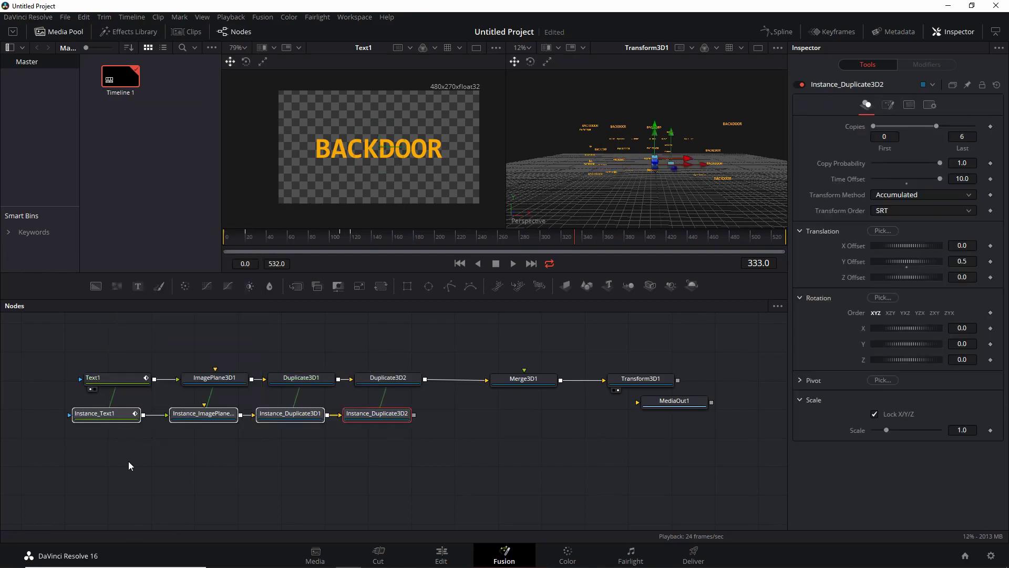
right_click(126, 463)
click(155, 456)
right_click(125, 495)
click(141, 490)
drag(516, 502, 547, 489)
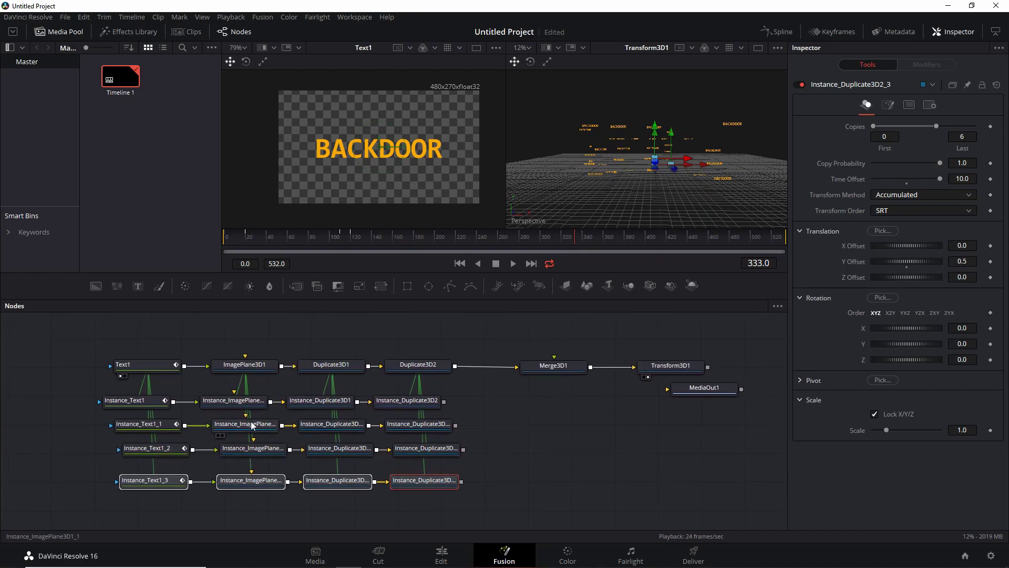
Step: Connect the outputs of the four instanced Duplicate 3D chains to Merge3D1
click(137, 404)
drag(447, 402, 554, 377)
drag(455, 425, 570, 378)
drag(464, 449, 576, 377)
drag(461, 481, 555, 368)
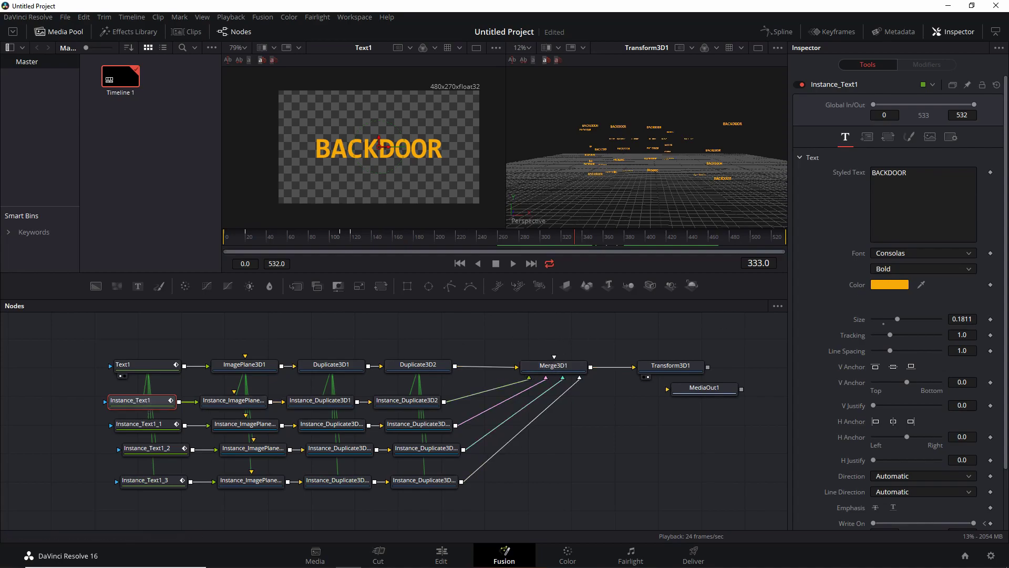
Step: Deinstance the styled text of Instance_Text1 and change it to ENCRYPTION
right_click(850, 173)
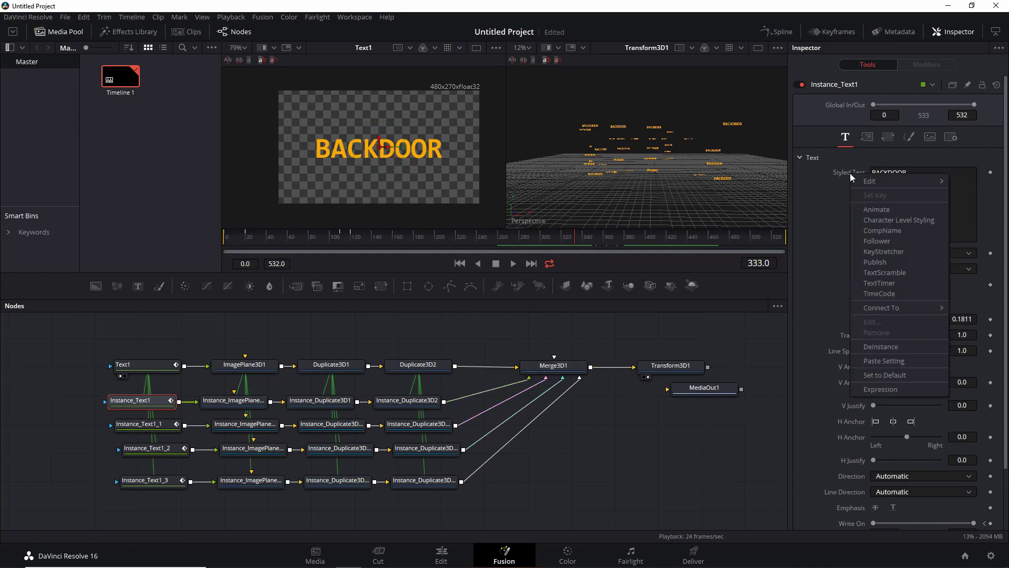
click(881, 347)
double_click(918, 177)
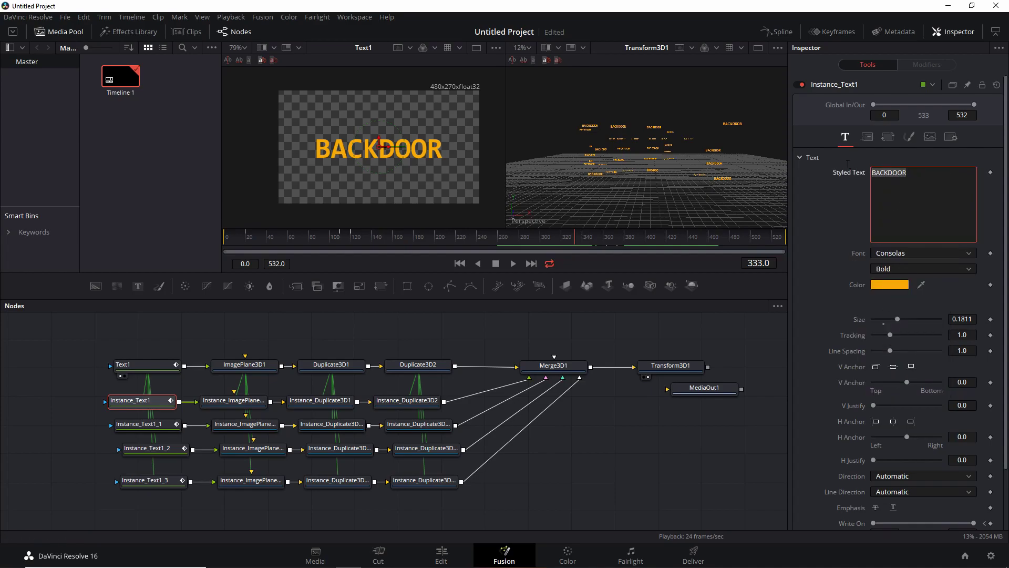
text(EN)
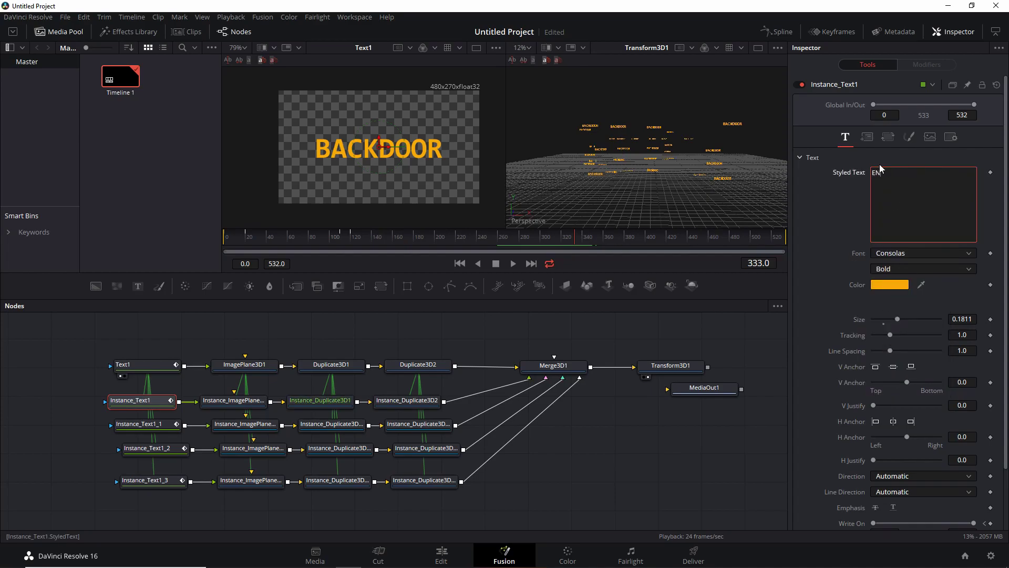
text(CRYPTION)
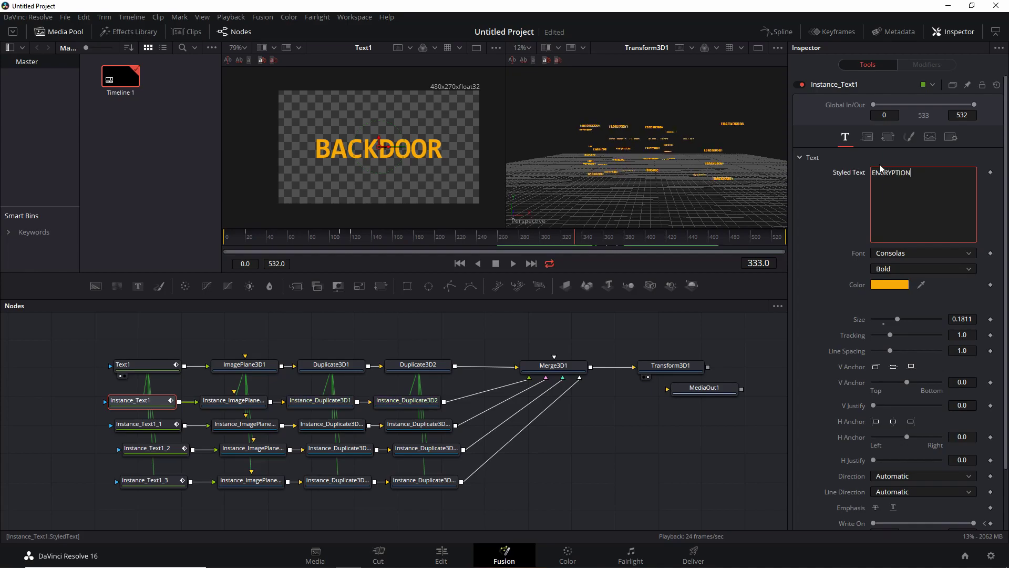
scroll(611, 137, up, 2)
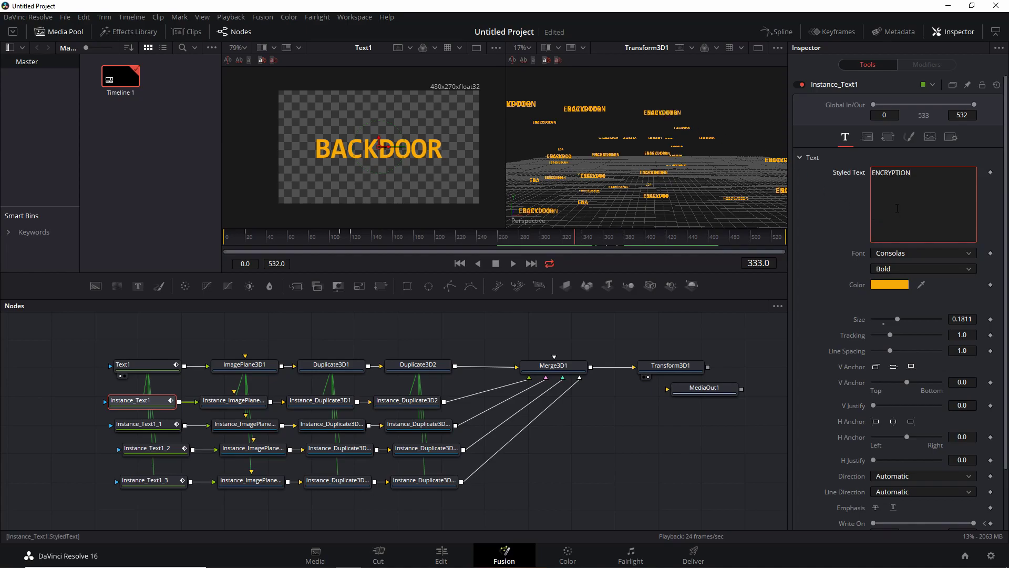
Step: Deinstance the styled text of Instance_Text1_1 and change it to "SQL Injection"
click(140, 426)
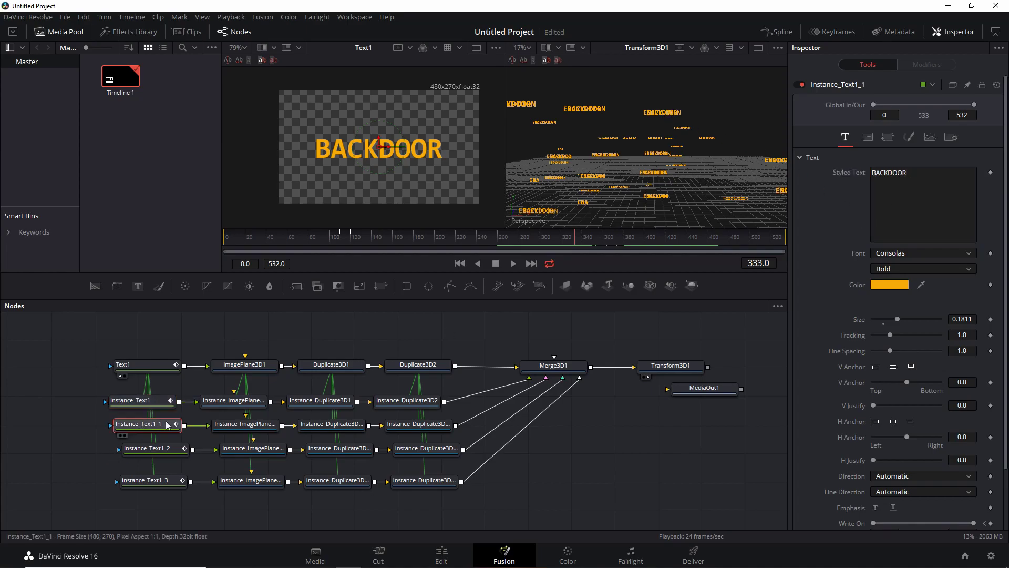
right_click(849, 175)
click(898, 347)
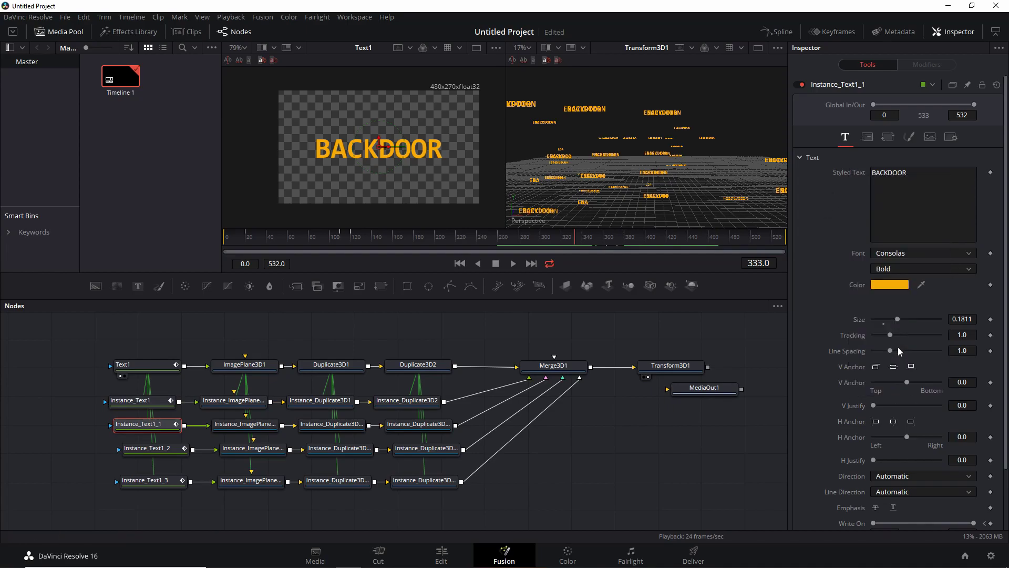
text(SQL I)
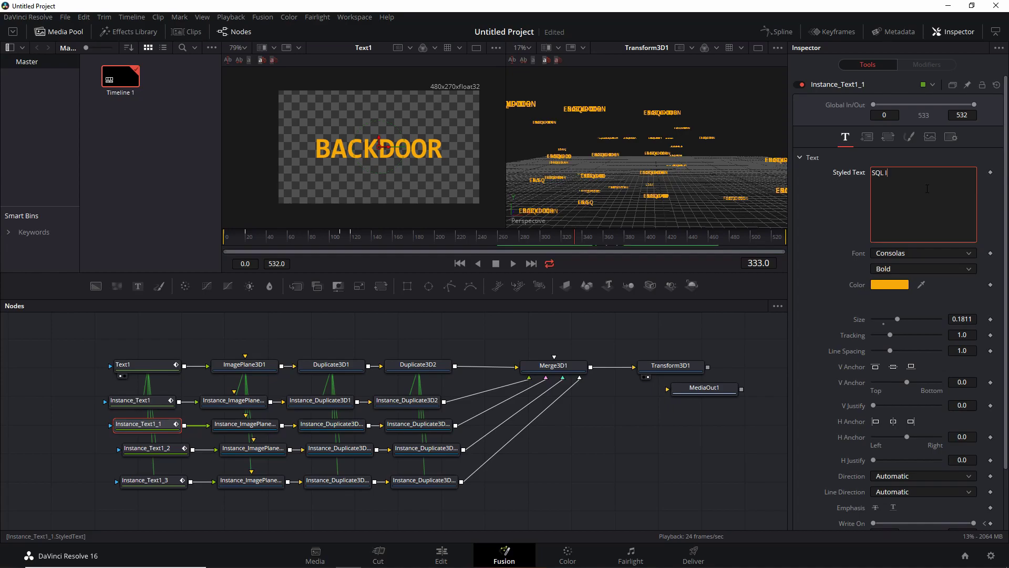
text(njection)
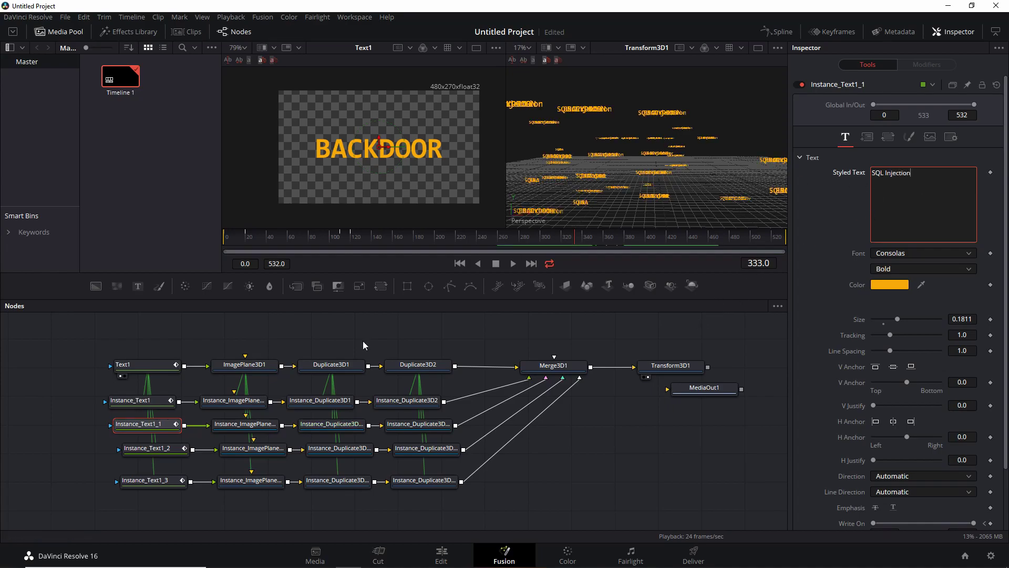
Step: View Instance_Text1_1, deinstance its text size and reduce it so "SQL Injection" fits inside the frame
text(1)
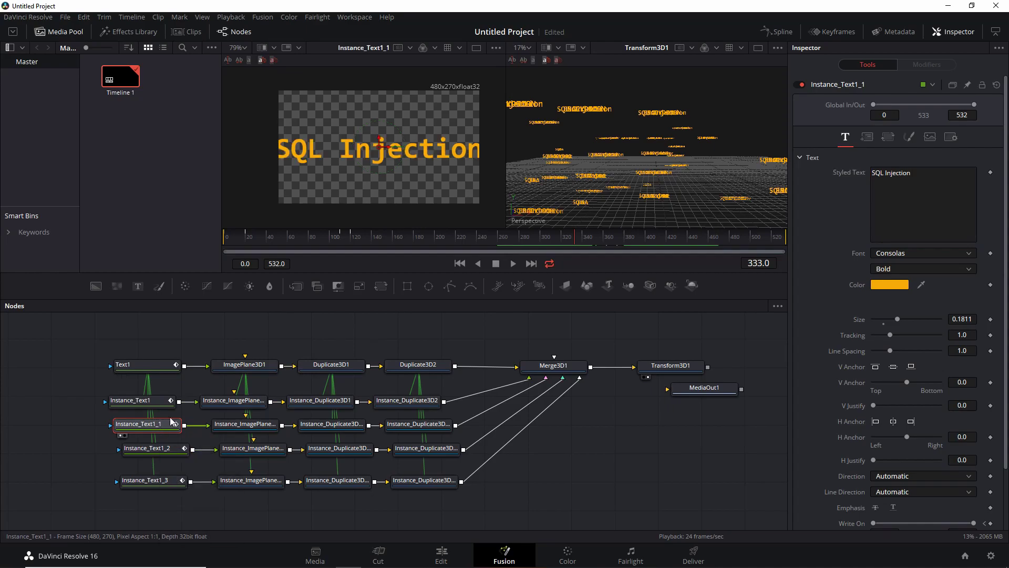
right_click(863, 322)
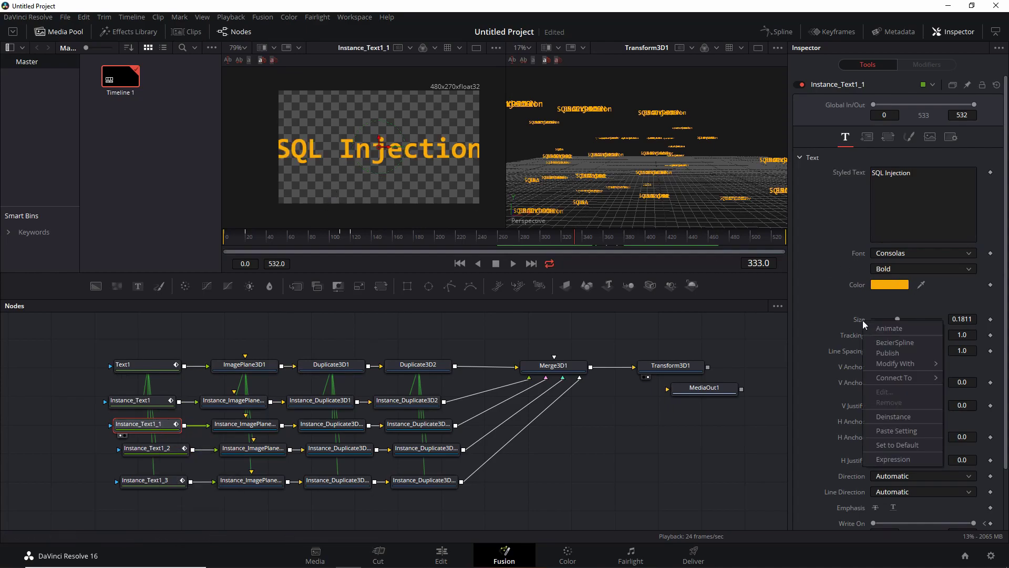
click(897, 419)
drag(898, 319, 895, 319)
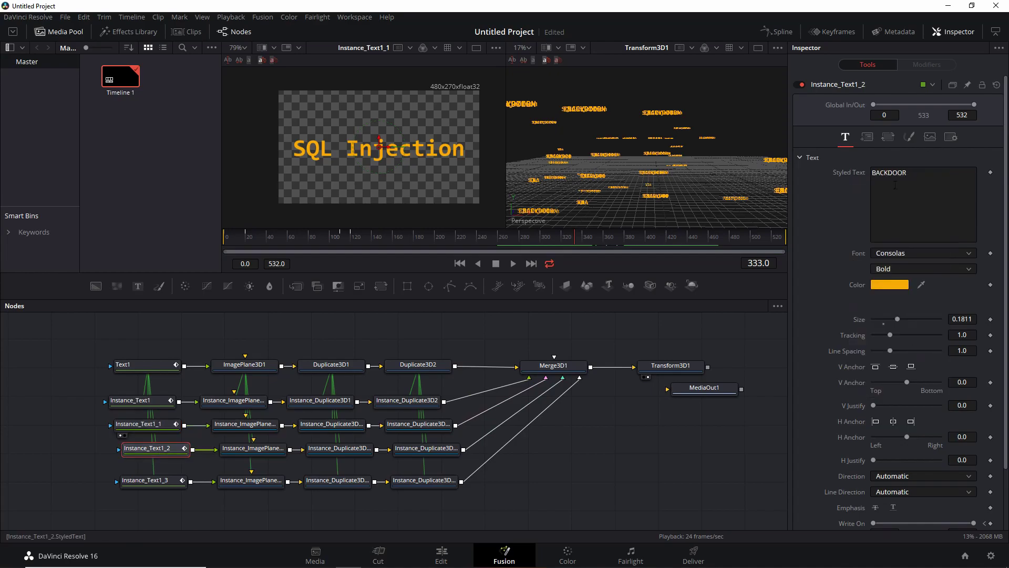
Step: Change the styled text of Instance_Text1_2 to "DoS Attack" and view that node in the first viewer
drag(895, 185, 861, 174)
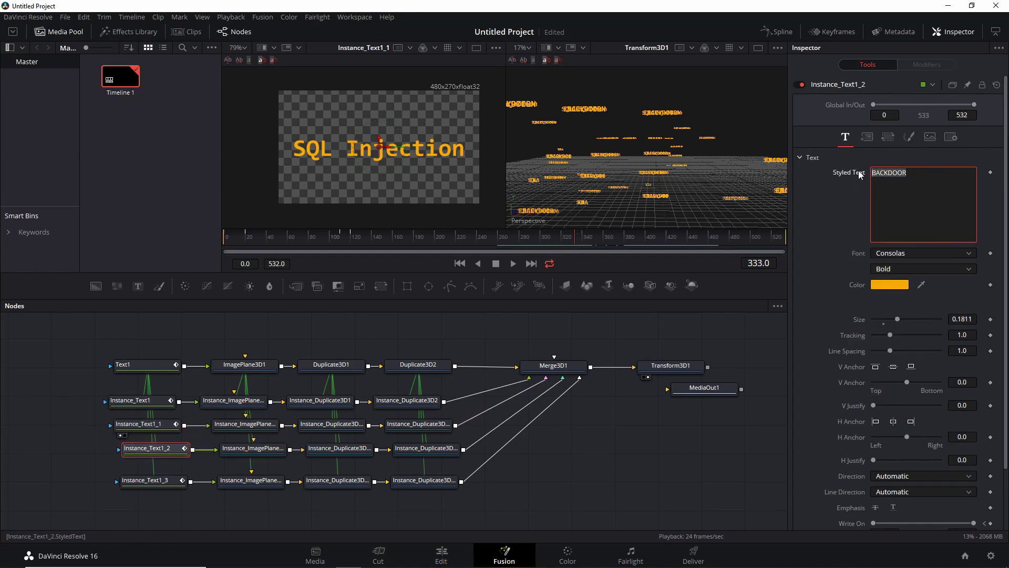
text(DoS Attack)
click(150, 448)
key(1)
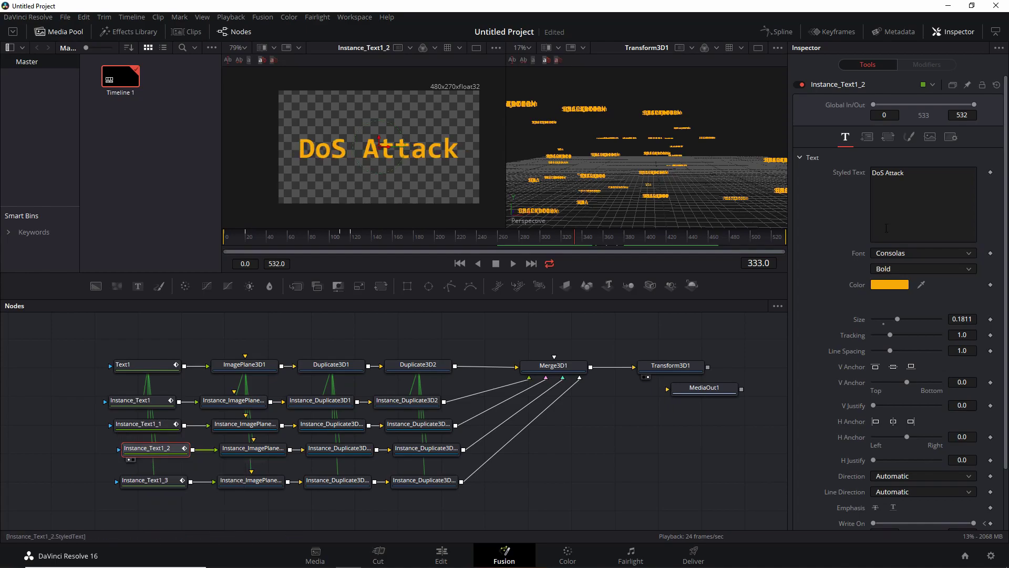
Step: Deinstance the styled text of Instance_Text1_3, change it to "ACCESS DENIED" and reduce its text size to 0.1378
click(149, 481)
right_click(843, 173)
text(ACCESS DE)
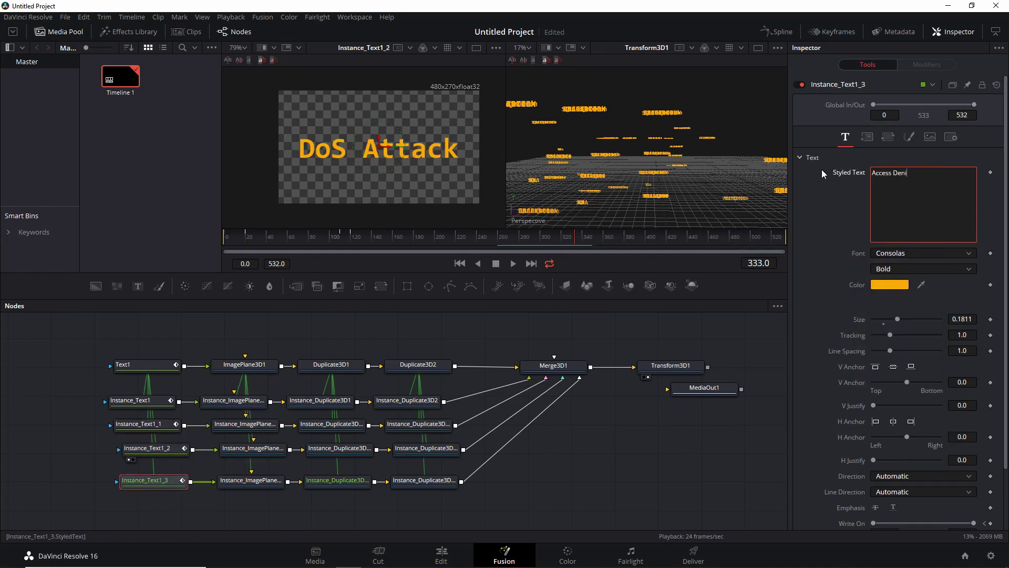
text(NIED)
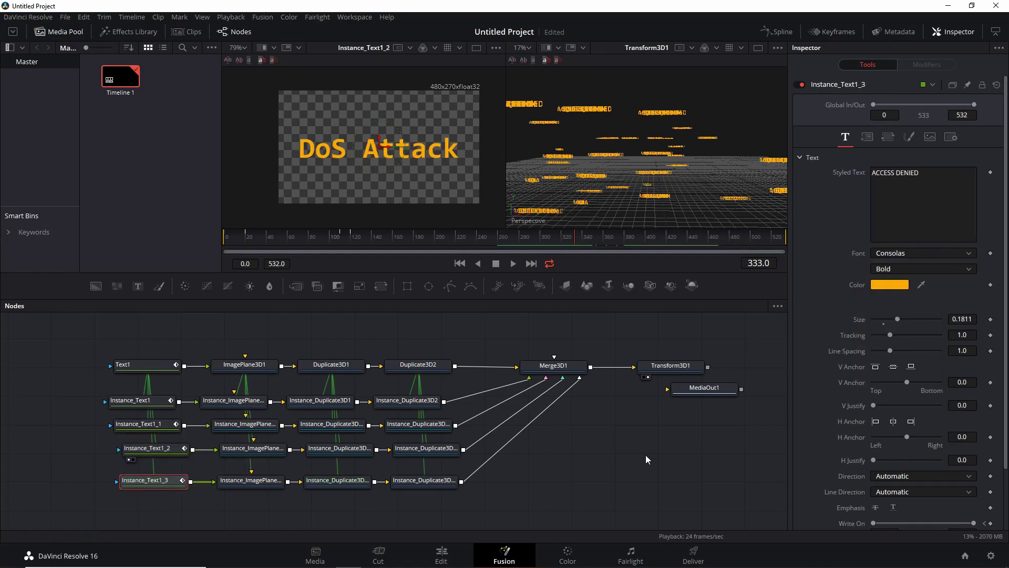
drag(898, 319, 893, 320)
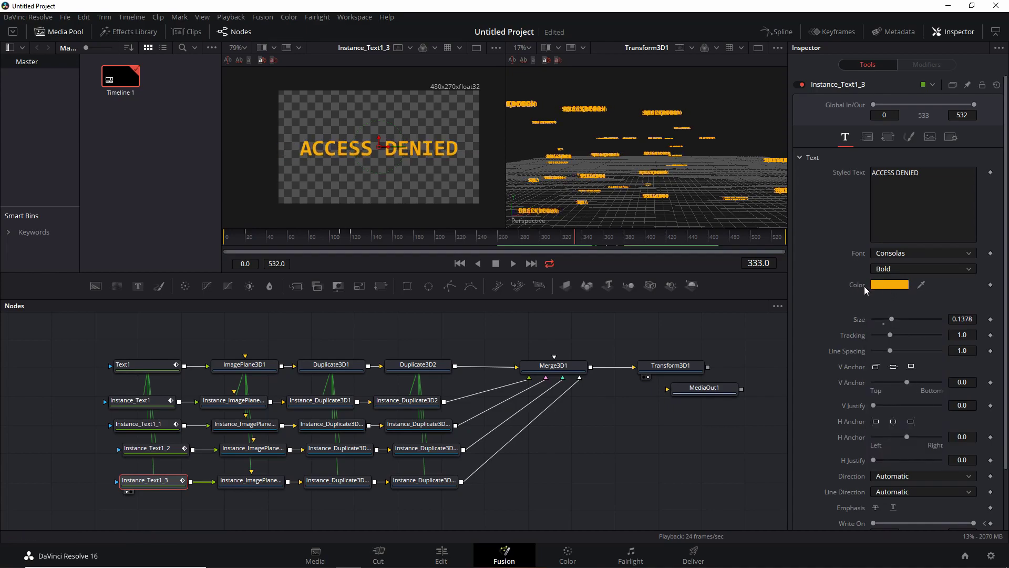
Step: Deinstance the shading color of Instance_Text1_3 and set it to red #ff0000
click(910, 137)
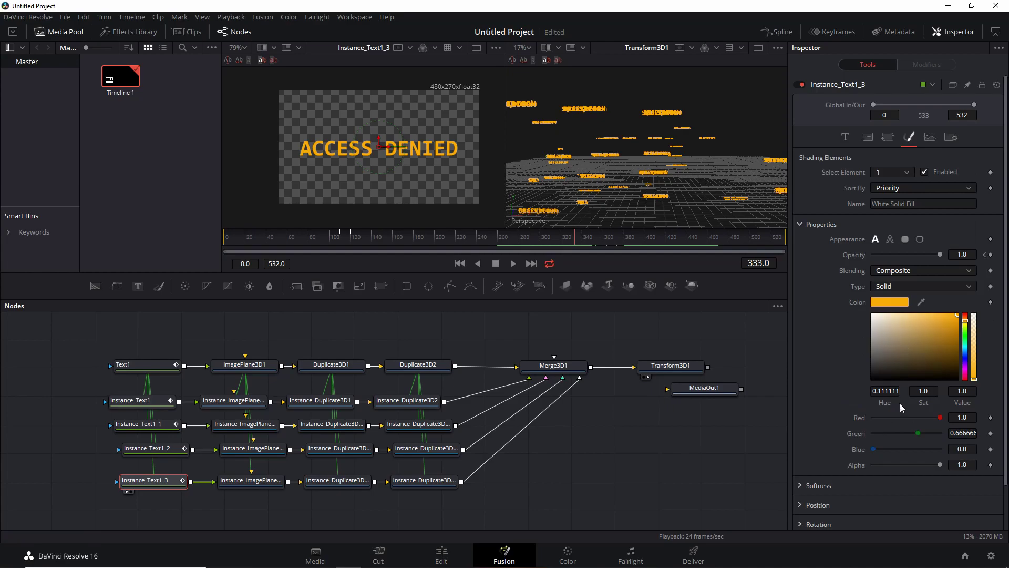
right_click(896, 417)
click(956, 348)
click(890, 302)
click(389, 241)
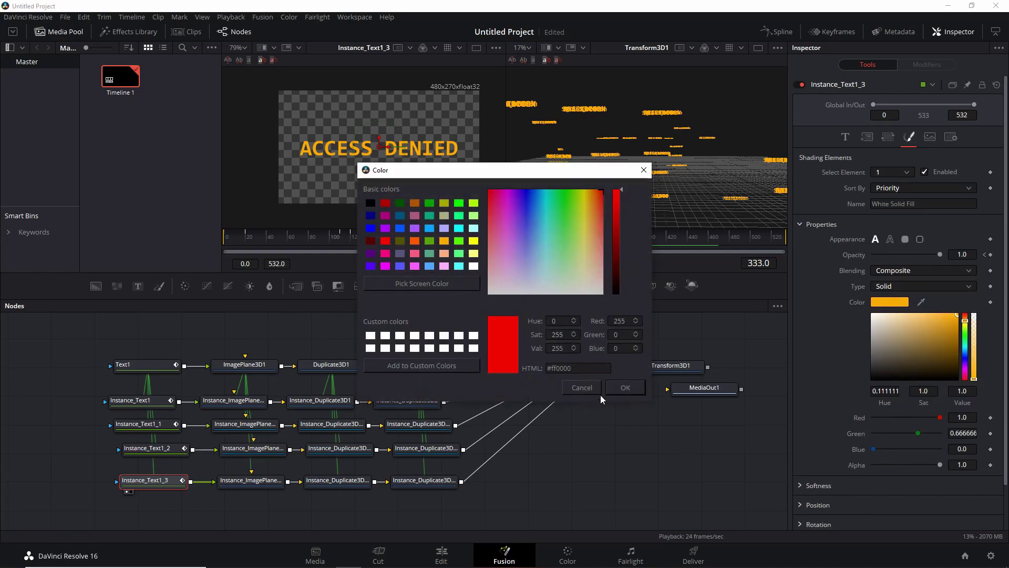
click(626, 387)
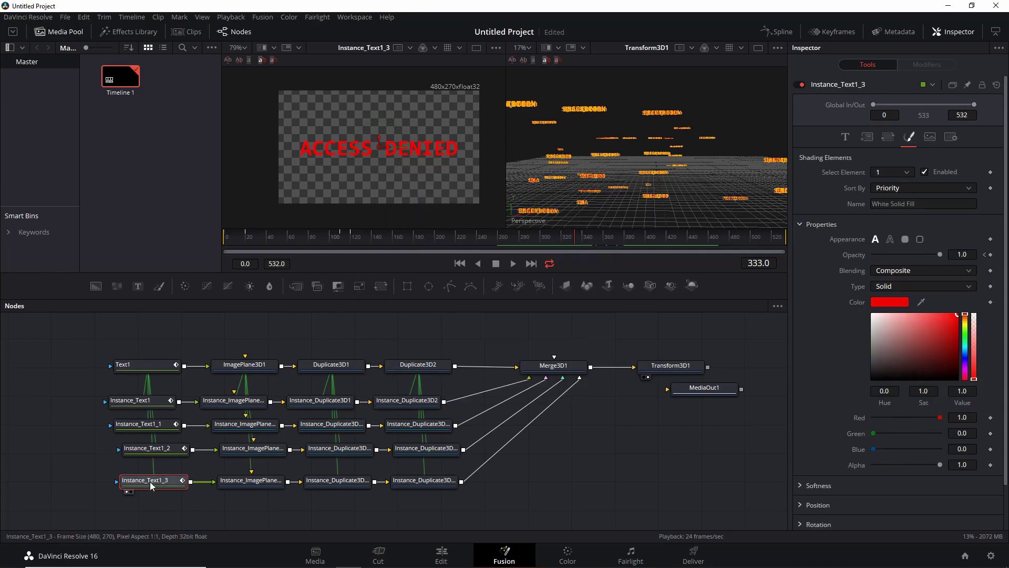
click(846, 138)
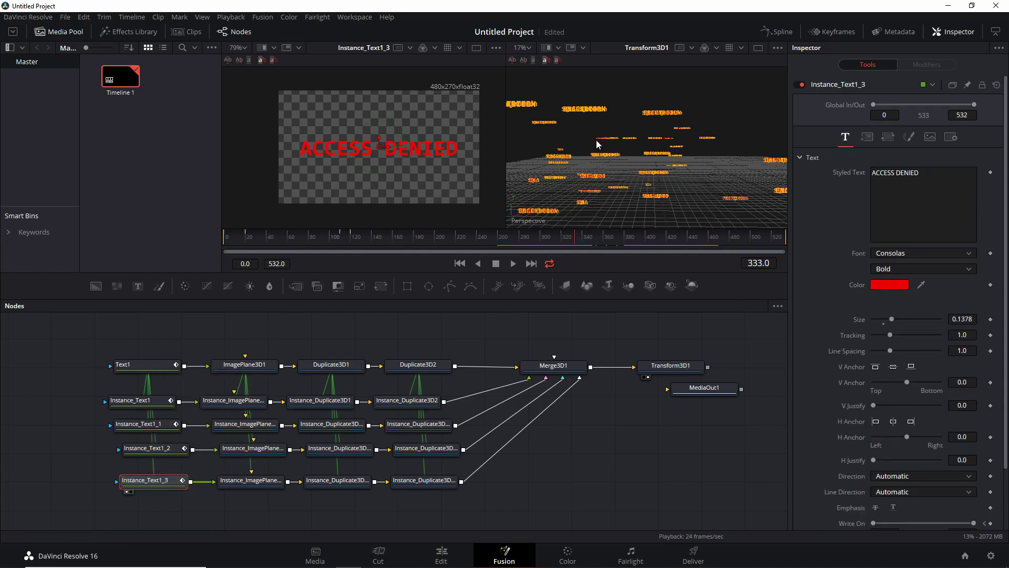
Step: Deinstance the jitter random seed of Instance_Duplicate3D1 and set it to 3350
drag(612, 141, 641, 142)
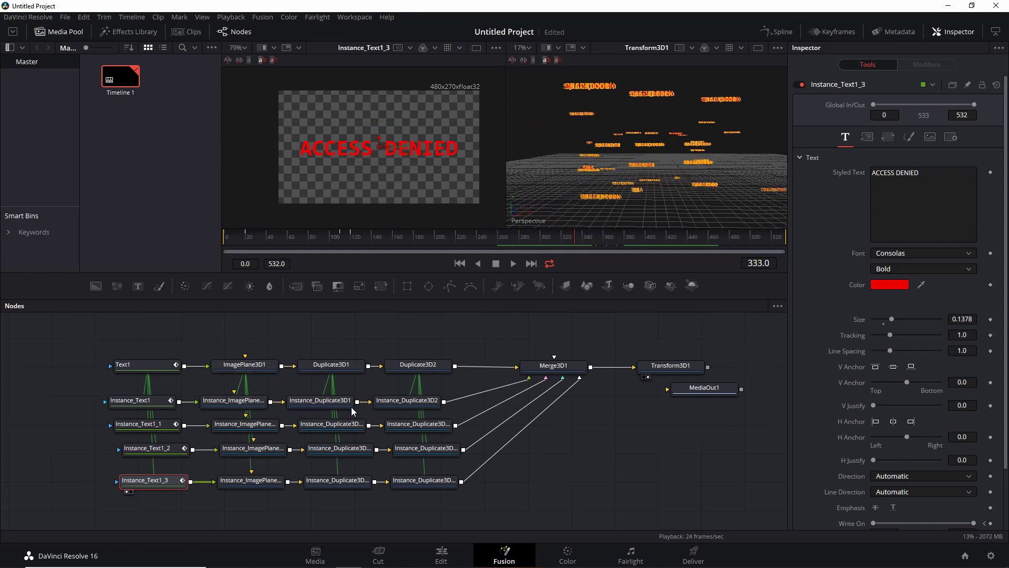
click(331, 405)
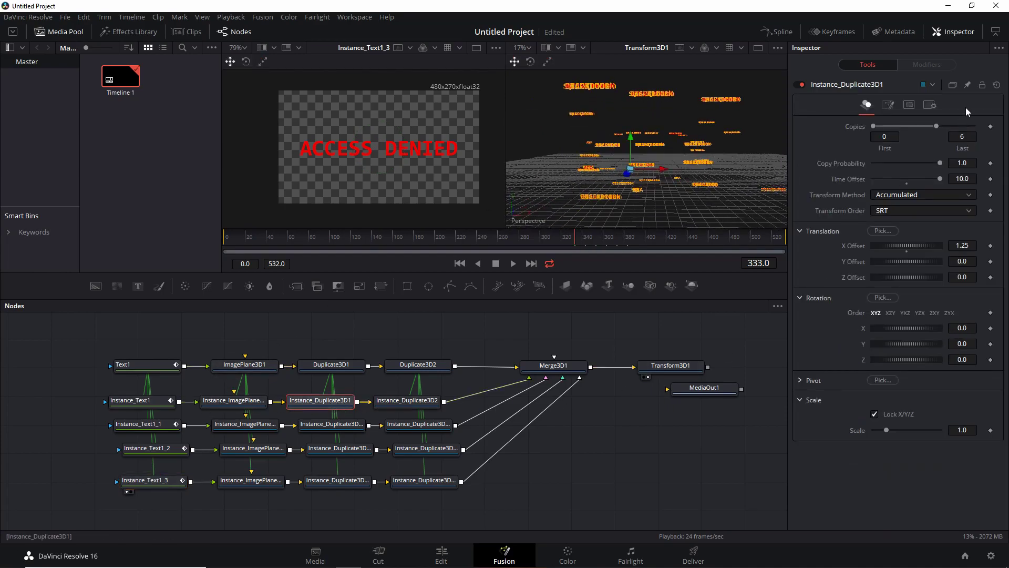
click(889, 105)
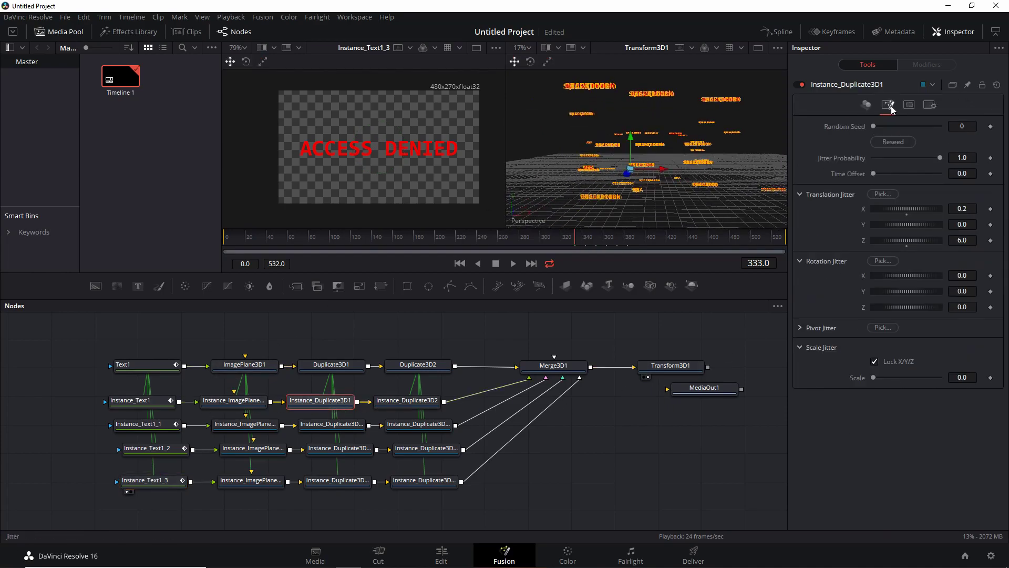
right_click(848, 125)
click(894, 221)
drag(880, 127, 883, 129)
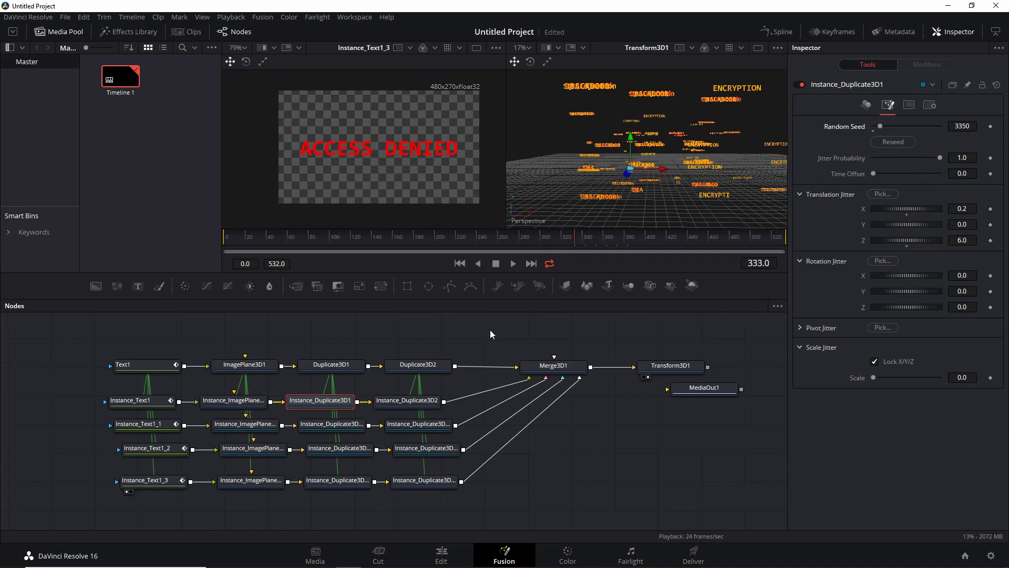
Step: Deinstance the jitter random seed of Instance_Duplicate3D2 and set it to 7480
click(422, 406)
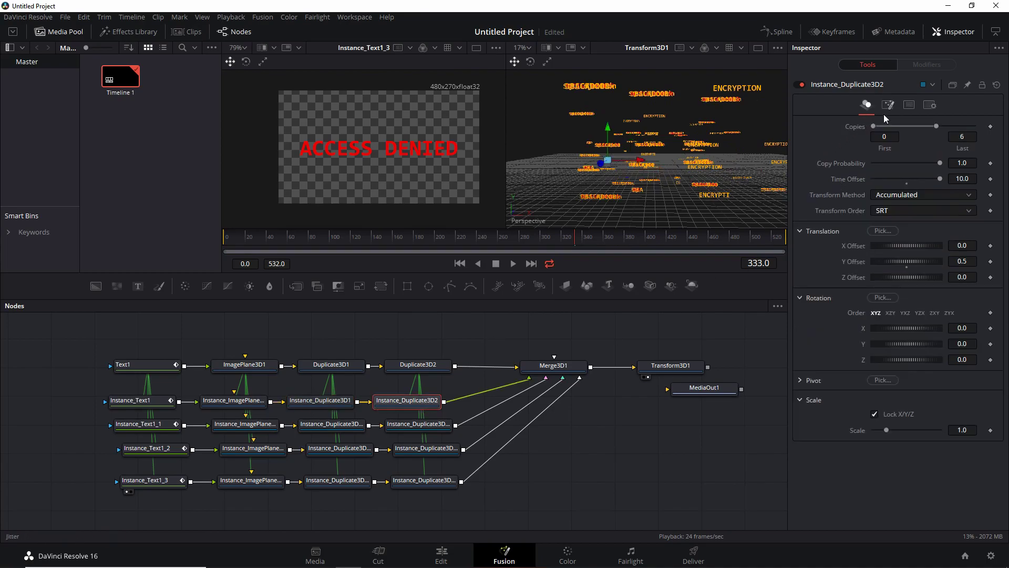
click(888, 106)
right_click(852, 126)
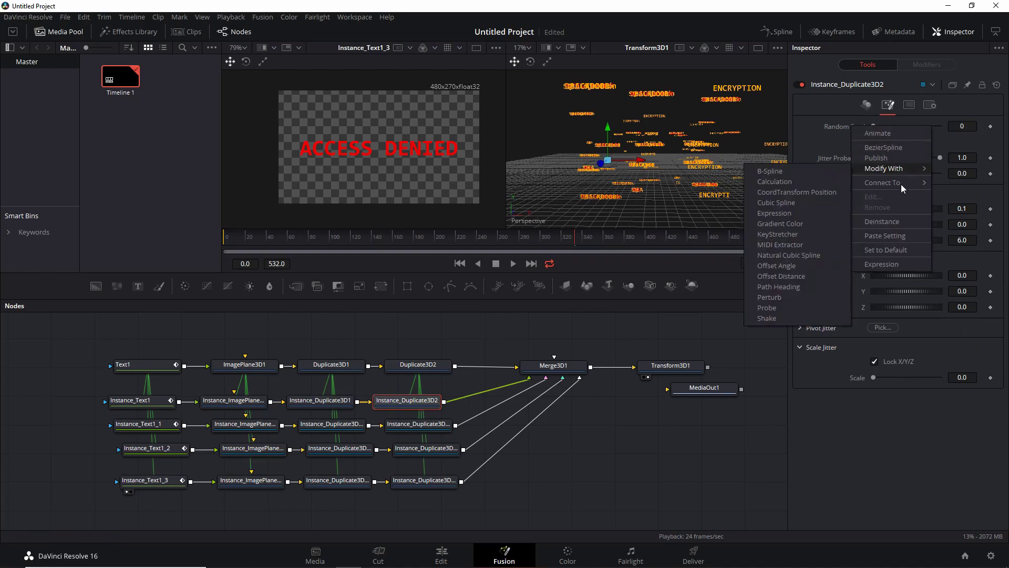
click(889, 221)
drag(875, 125, 890, 126)
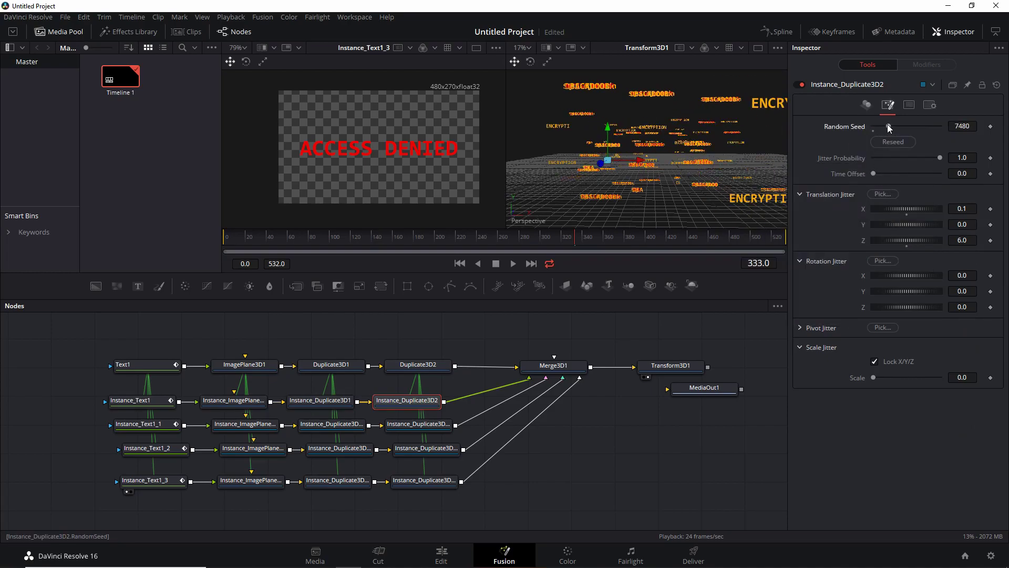
Step: Deinstance the jitter random seed of Instance_Duplicate3D2_1 and set it to 5000
click(418, 423)
click(888, 105)
right_click(854, 128)
click(885, 222)
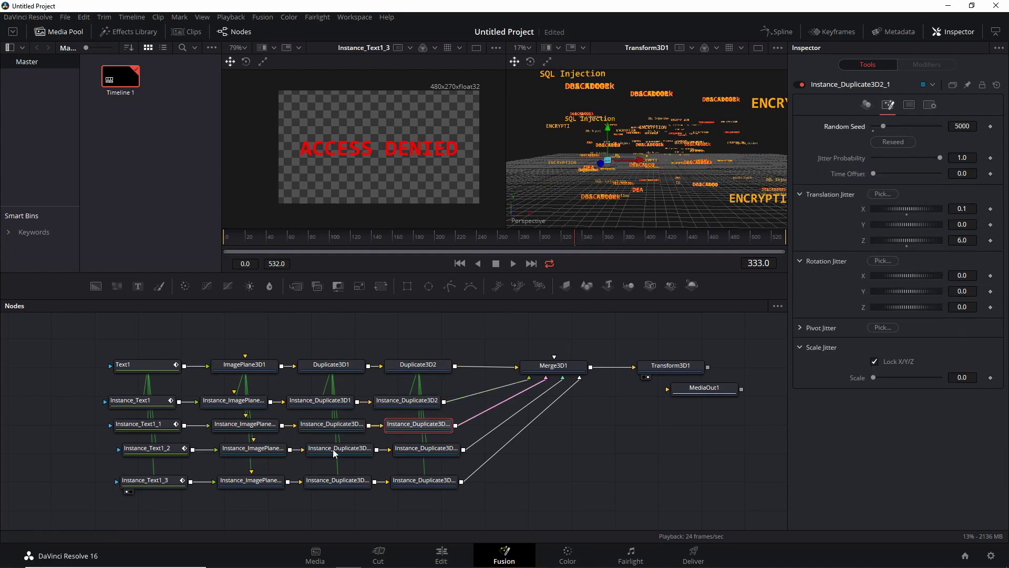
Step: Give Instance_Duplicate3D1_2 and Instance_Duplicate3D1_3 their own jitter random seeds, using 6970 for Instance_Duplicate3D1_3
click(339, 448)
click(889, 104)
click(338, 480)
click(889, 105)
click(889, 126)
Step: Give Instance_Duplicate3D2_3 its own jitter random seed of 5680
click(425, 480)
click(888, 104)
click(885, 126)
click(886, 125)
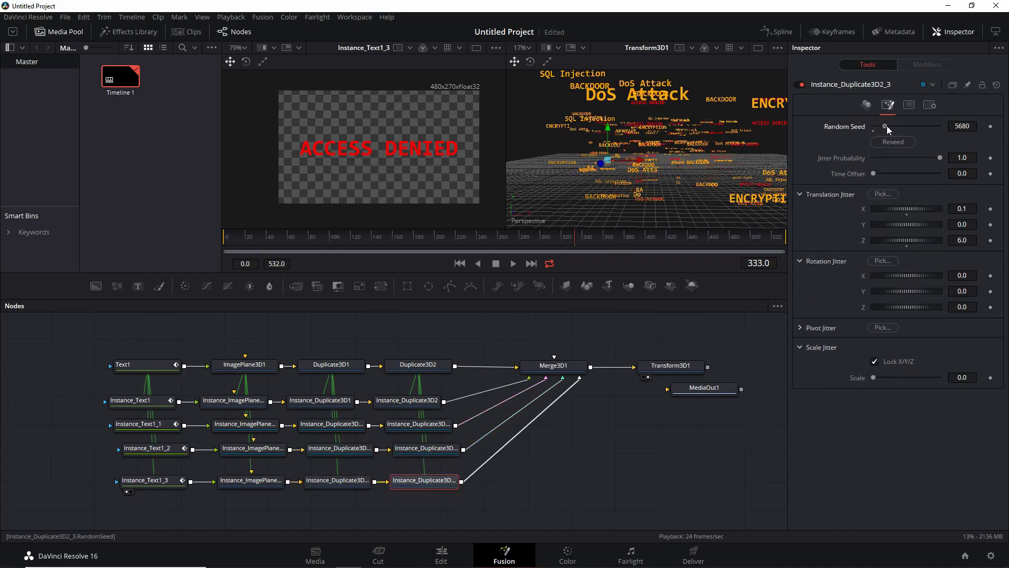
Step: Set the jitter random seed of Instance_Duplicate3D1_3 to 10580
click(338, 480)
scroll(673, 182, up, 2)
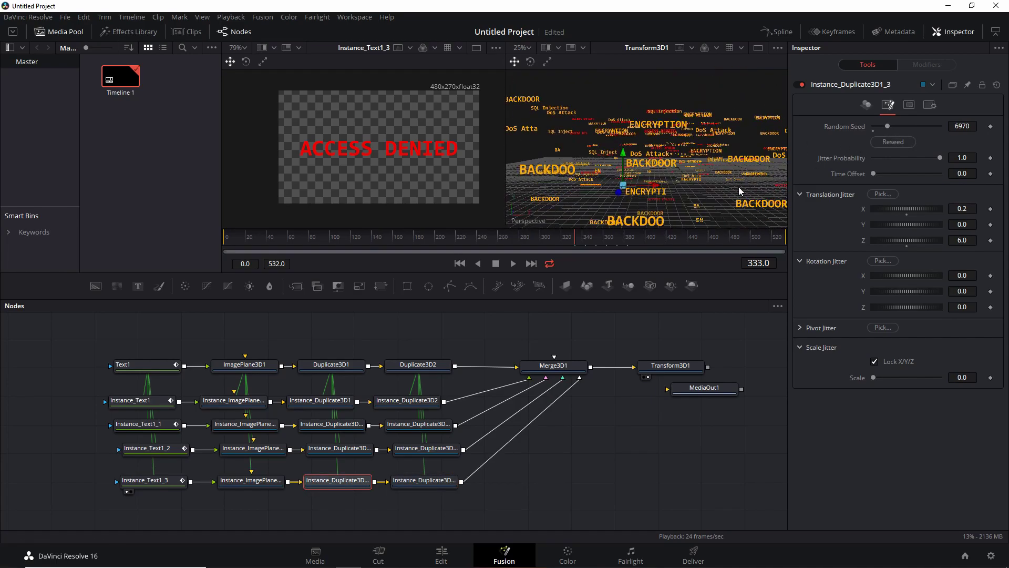
click(893, 126)
scroll(689, 138, down, 3)
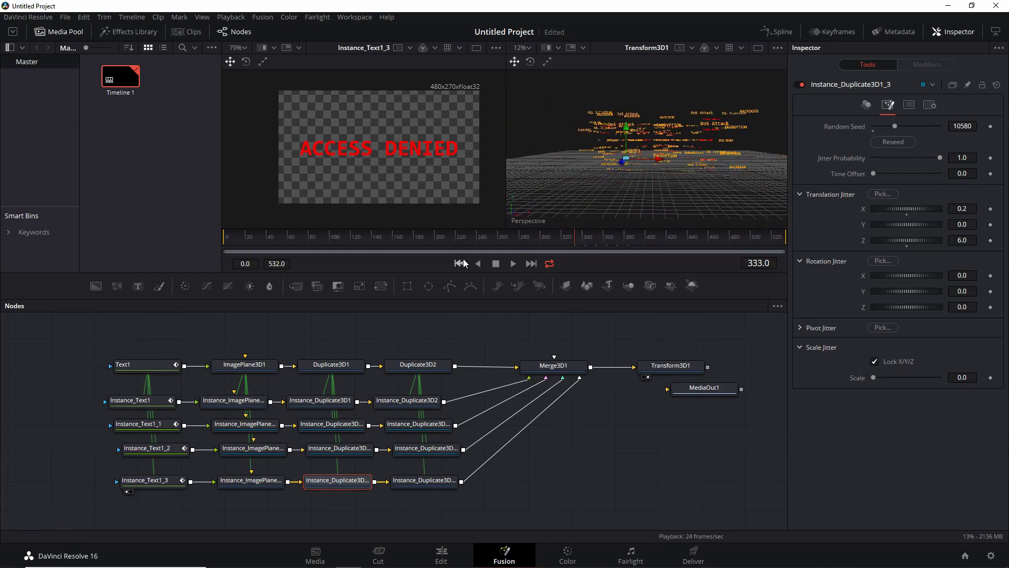
Step: Play the composition from the start and examine the timing of the duplicated texts in 3D space
click(513, 263)
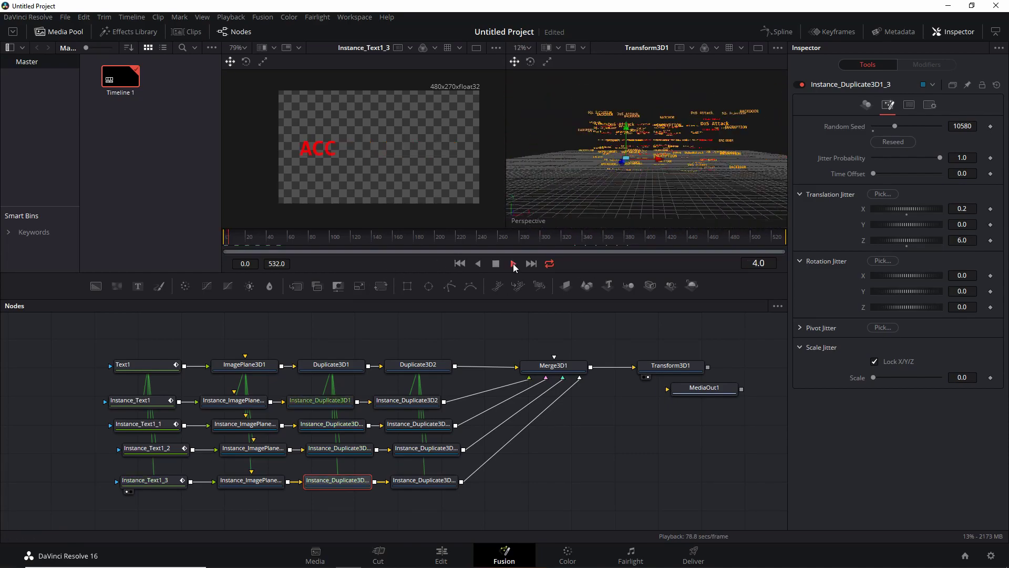
scroll(725, 156, up, 2)
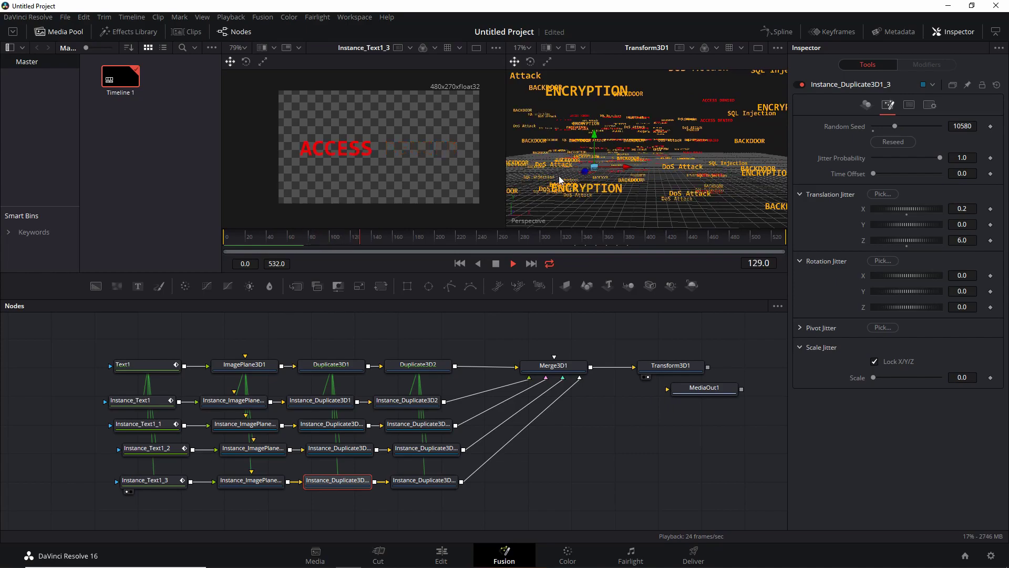
key(space)
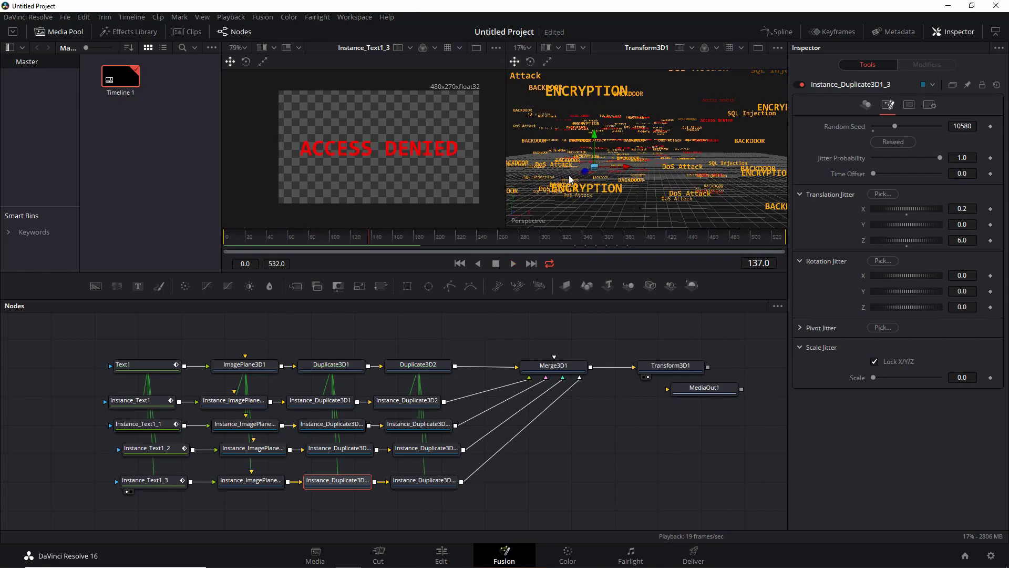
Step: Deinstance the time offset of Instance_Duplicate3D1 and set it to 5
click(324, 404)
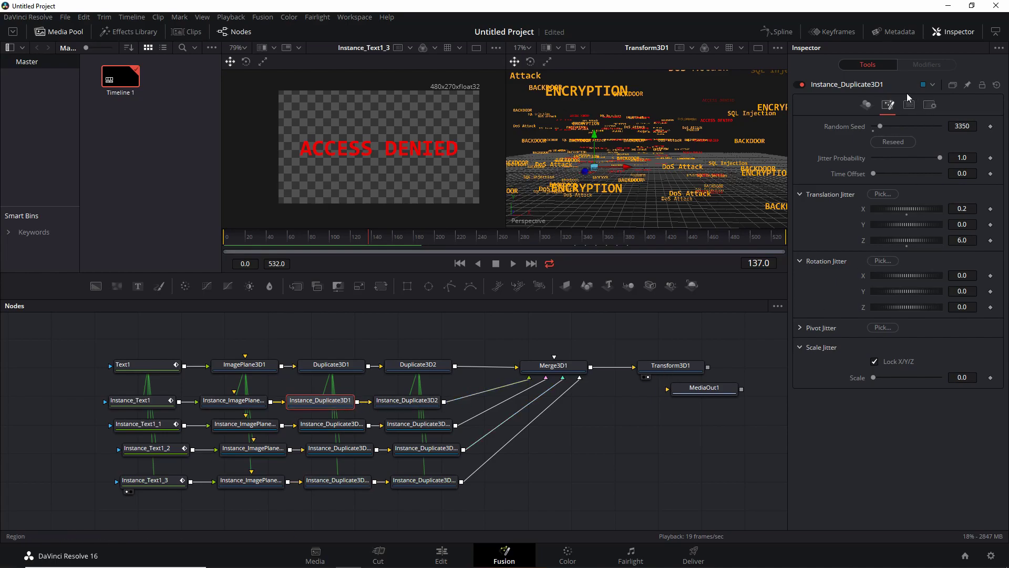
click(866, 105)
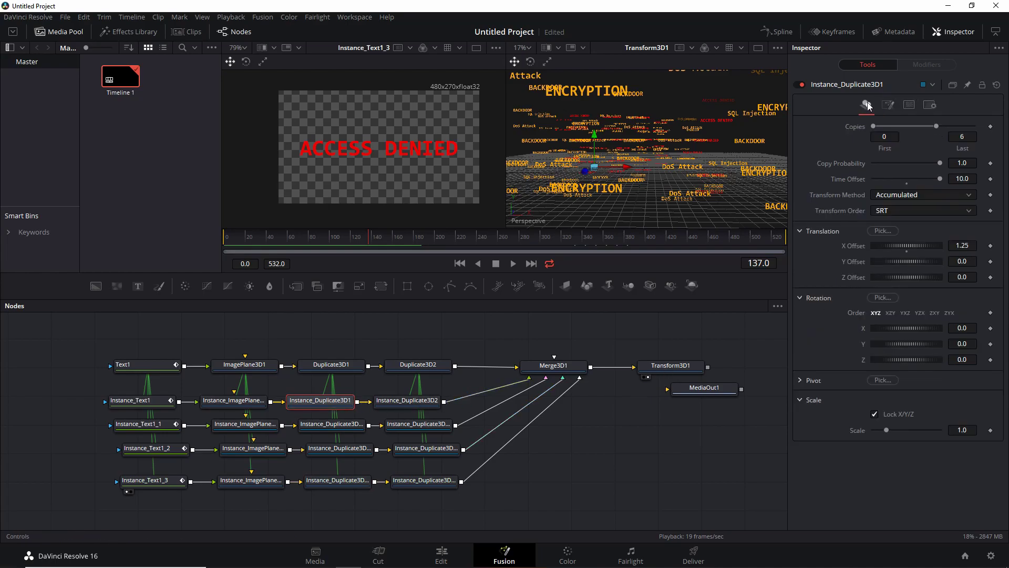
right_click(853, 183)
click(898, 276)
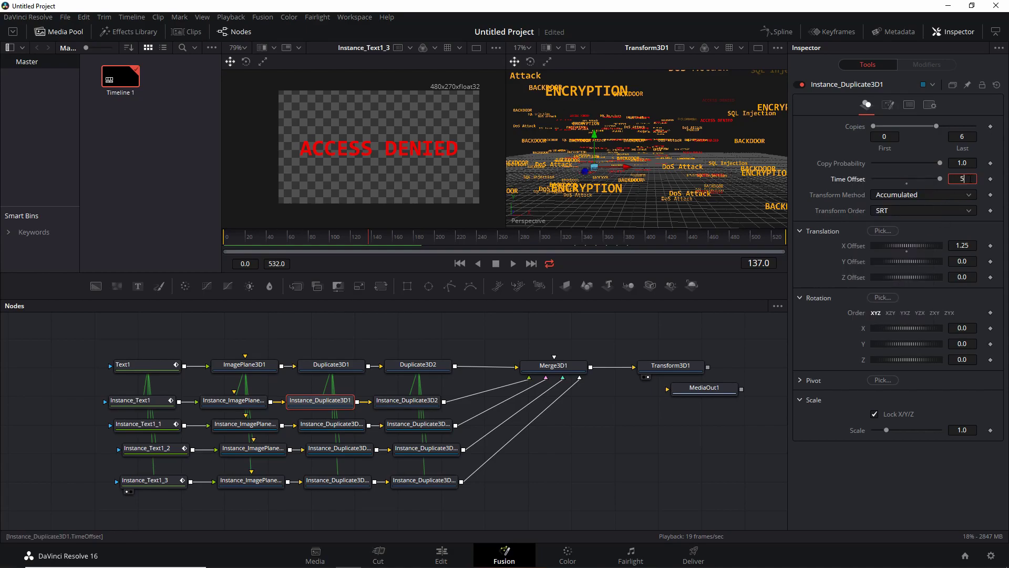
key(Return)
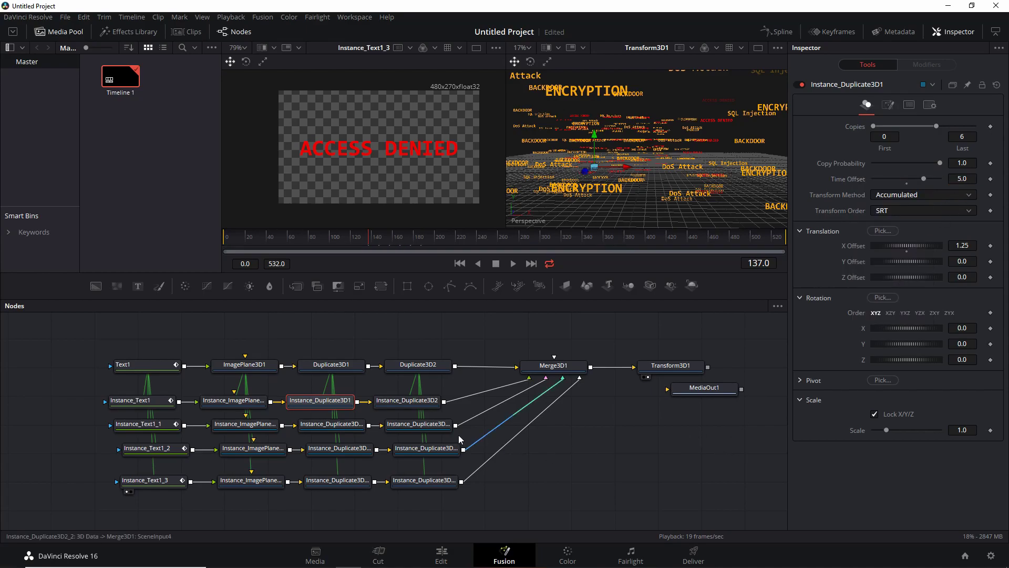
Step: Deinstance and change the time offsets of Instance_Duplicate3D1_1 and Instance_Duplicate3D1_2
click(348, 427)
right_click(853, 175)
click(860, 195)
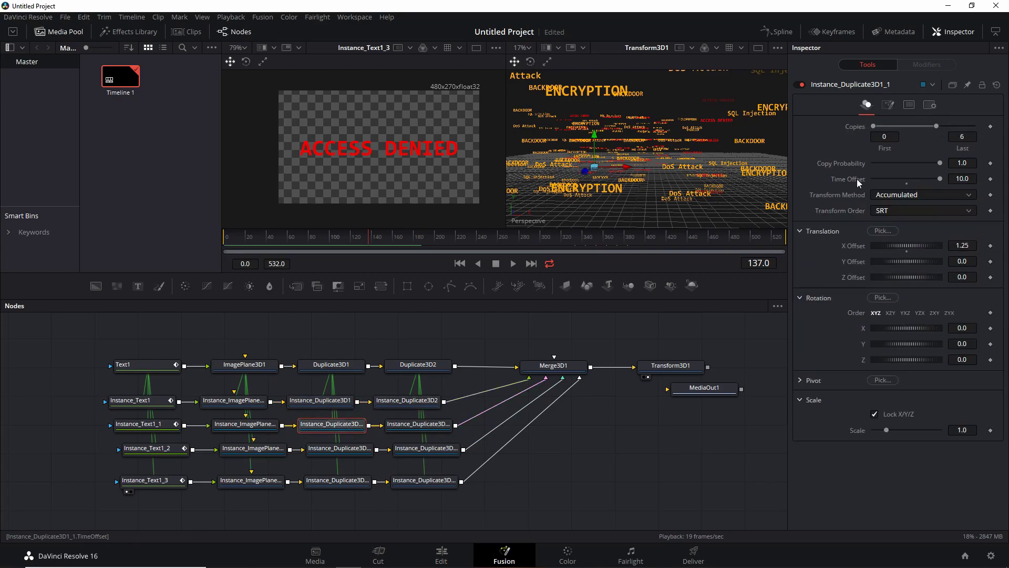
click(340, 448)
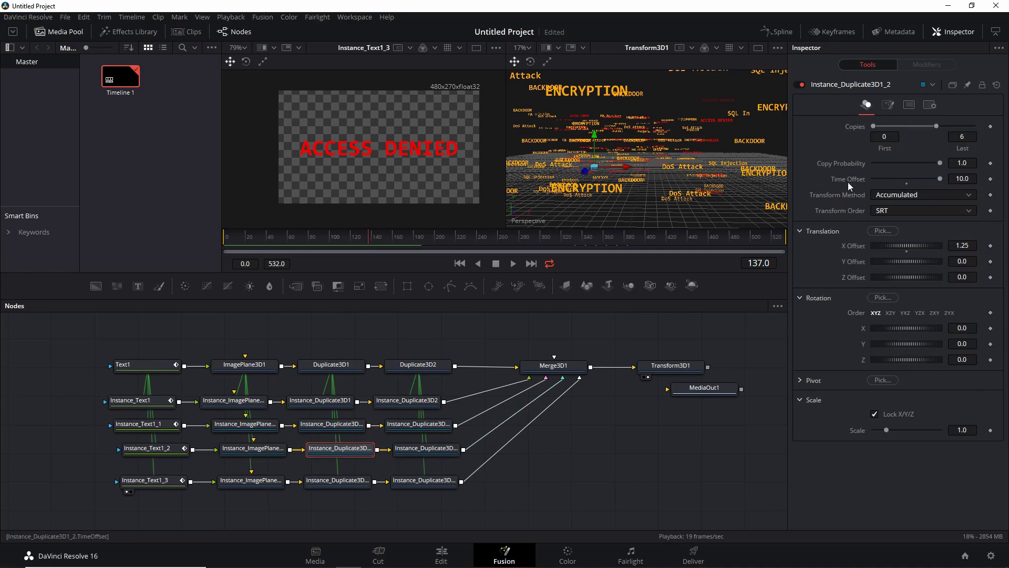
Step: Set the time offset of Instance_Duplicate3D1_3 to 2.4 and play the composition to check the staggering
click(337, 479)
drag(928, 179, 915, 179)
key(space)
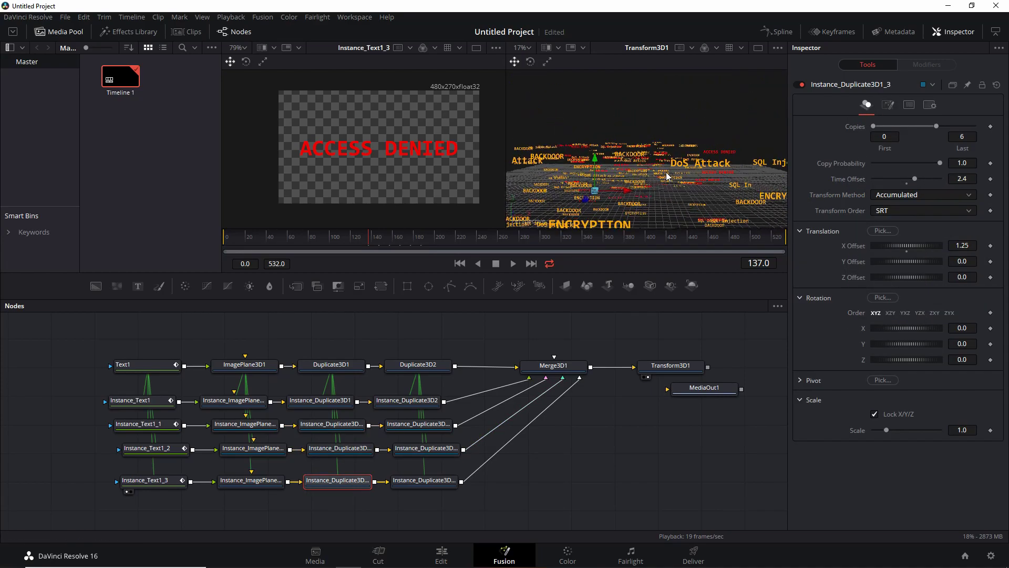
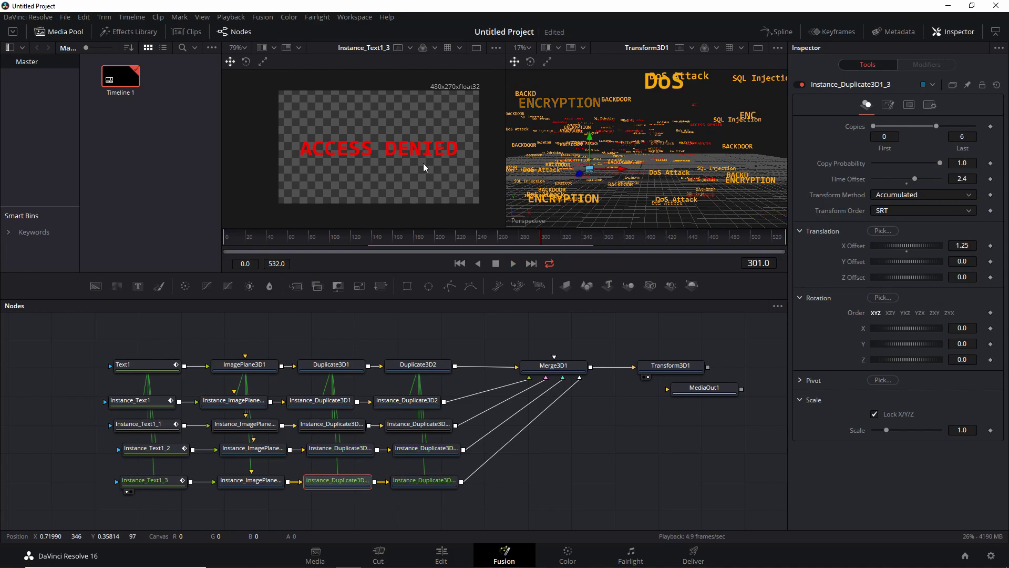
Step: Play the composition from the start, stop it, and deinstance the Write On setting of Instance_Text1_3
click(136, 487)
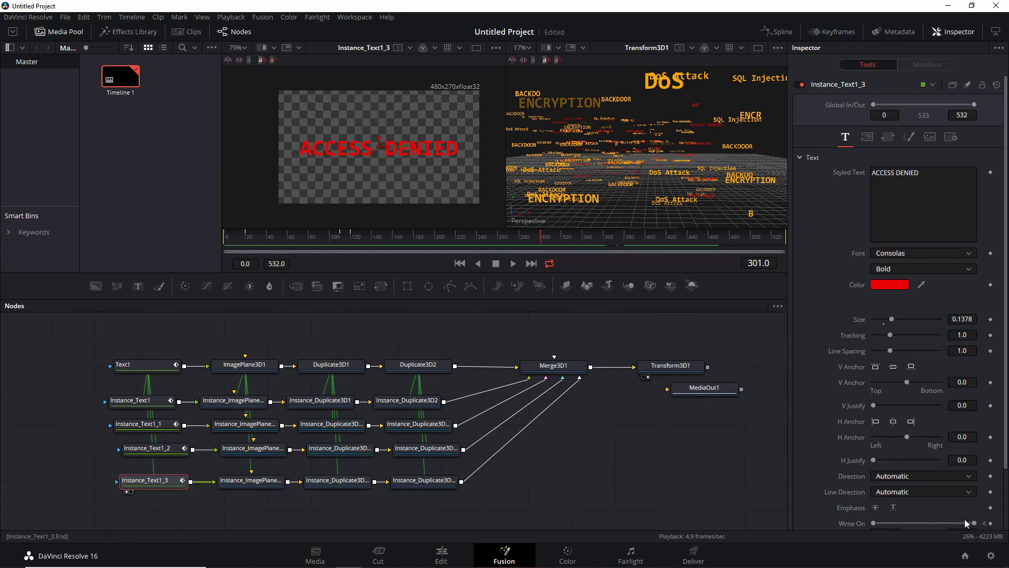
scroll(983, 457, down, 2)
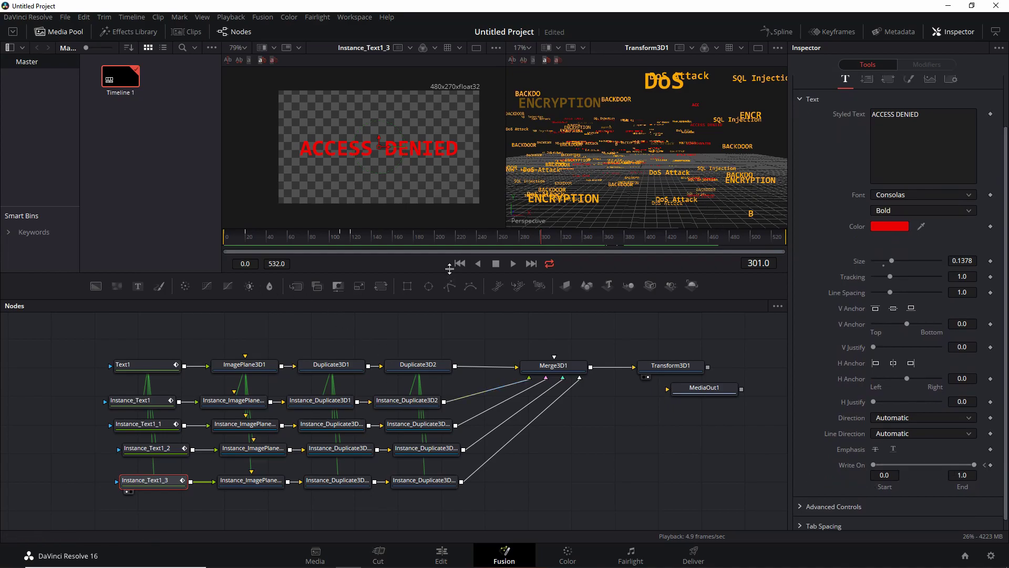
click(460, 264)
click(513, 264)
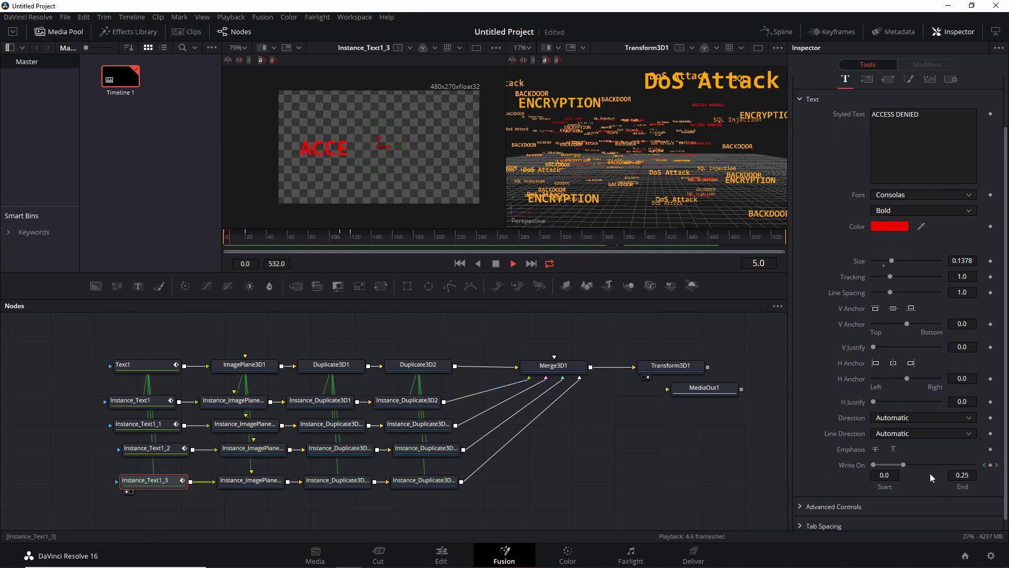
key(space)
right_click(857, 467)
click(916, 383)
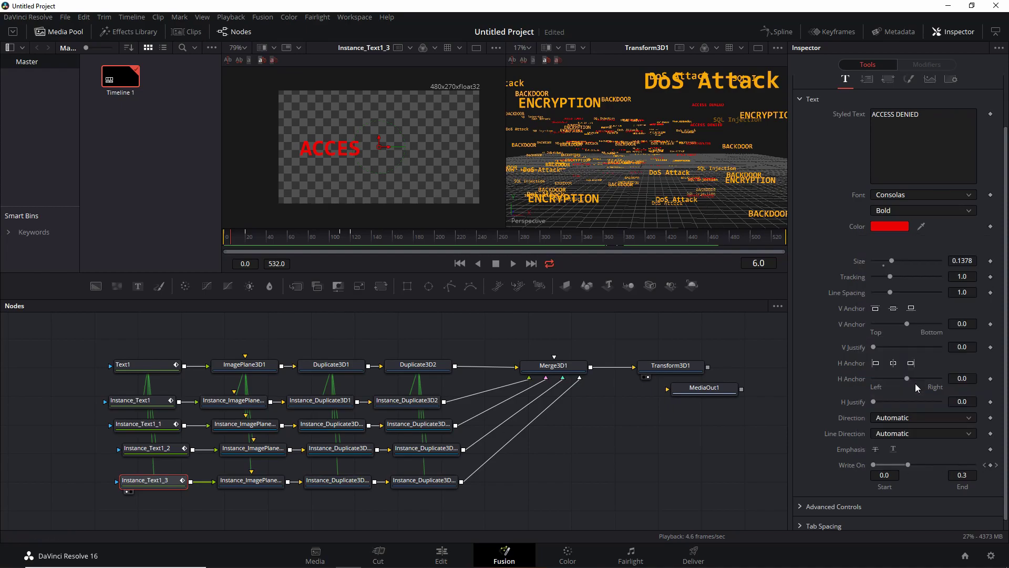
Step: Set the Write On end of Instance_Text1_3 to 1.0, remove all Write On group animation, and play to check the text
drag(907, 464, 973, 465)
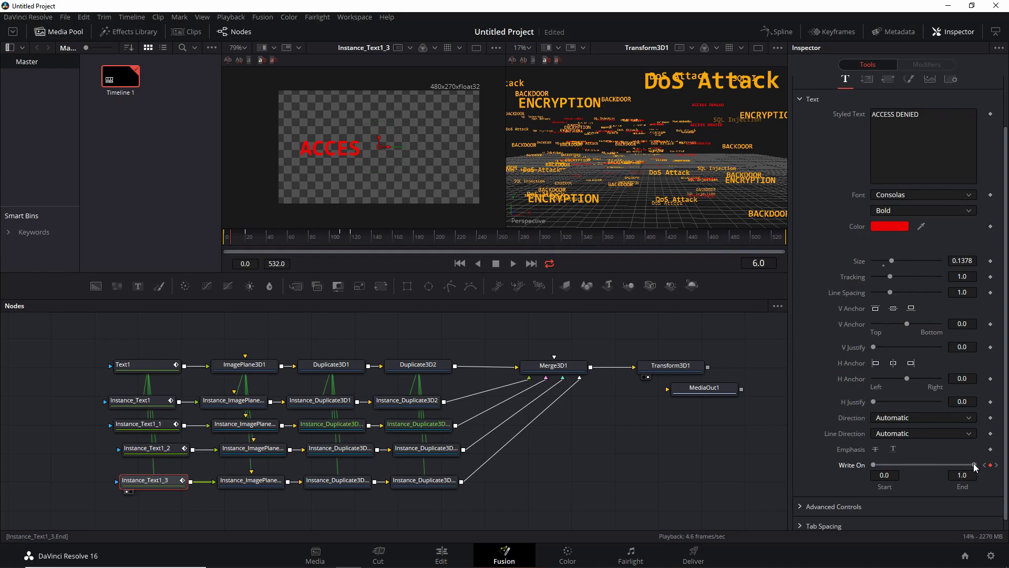
right_click(975, 467)
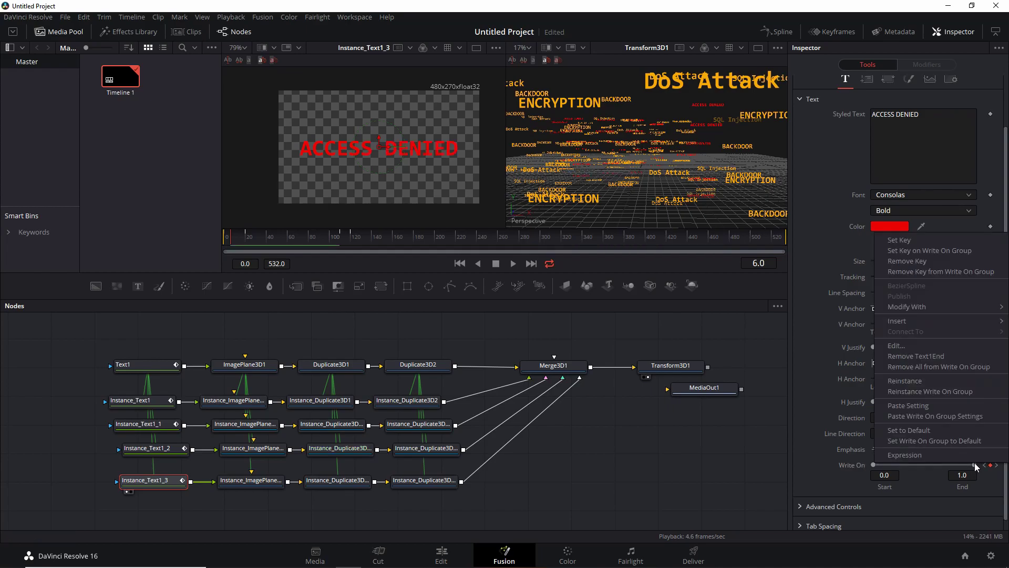
click(967, 368)
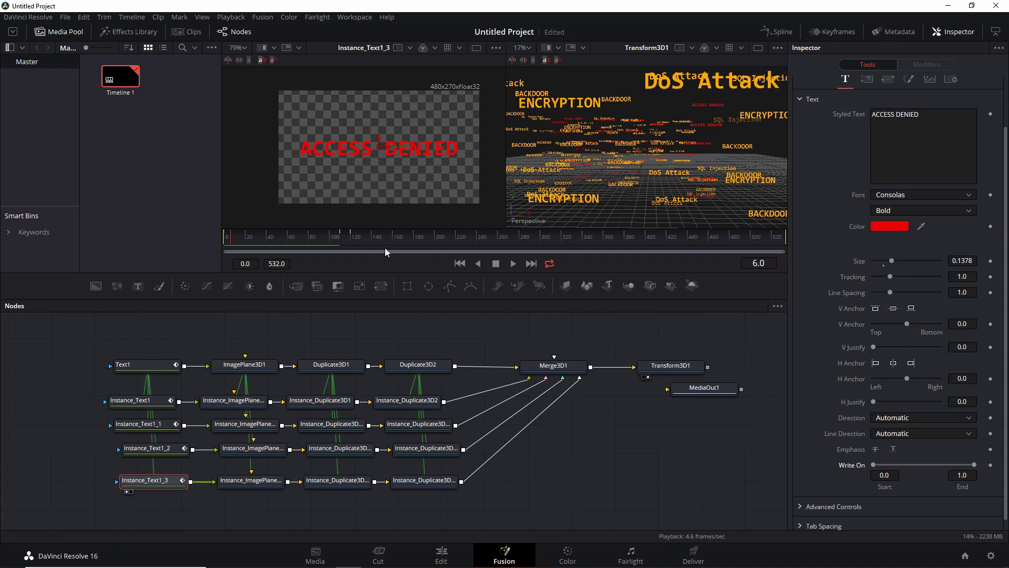
key(space)
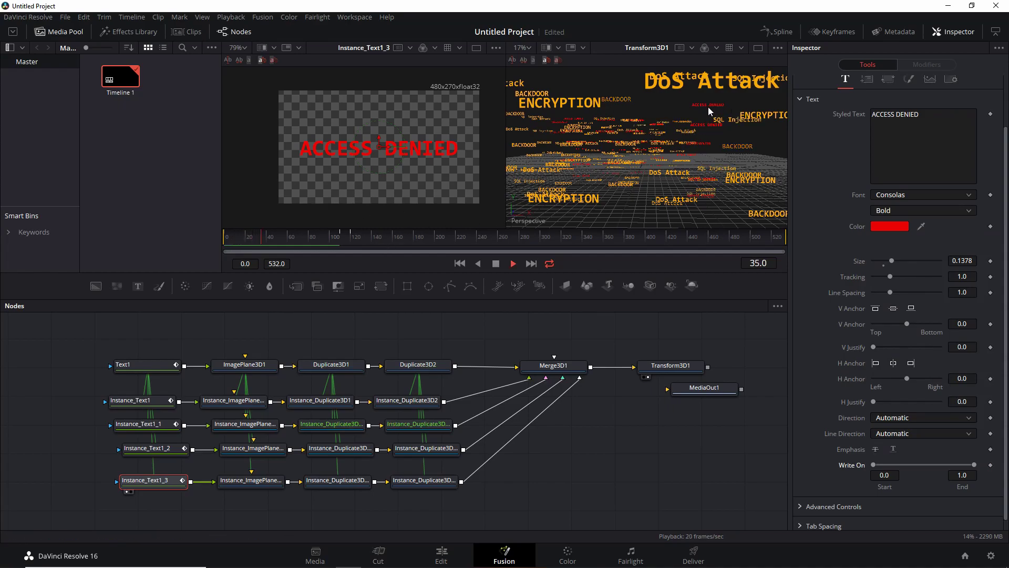
key(space)
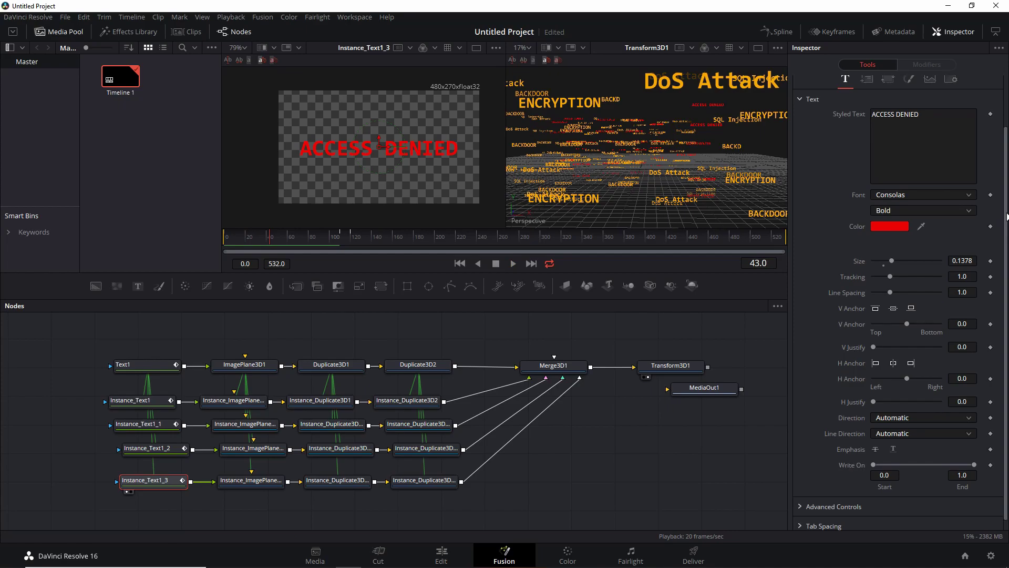
Step: Deinstance the opacity of Instance_Text1_3, remove its inherited animation, and keyframe the opacity at frame 0 with a value of 1.0
scroll(931, 196, up, 2)
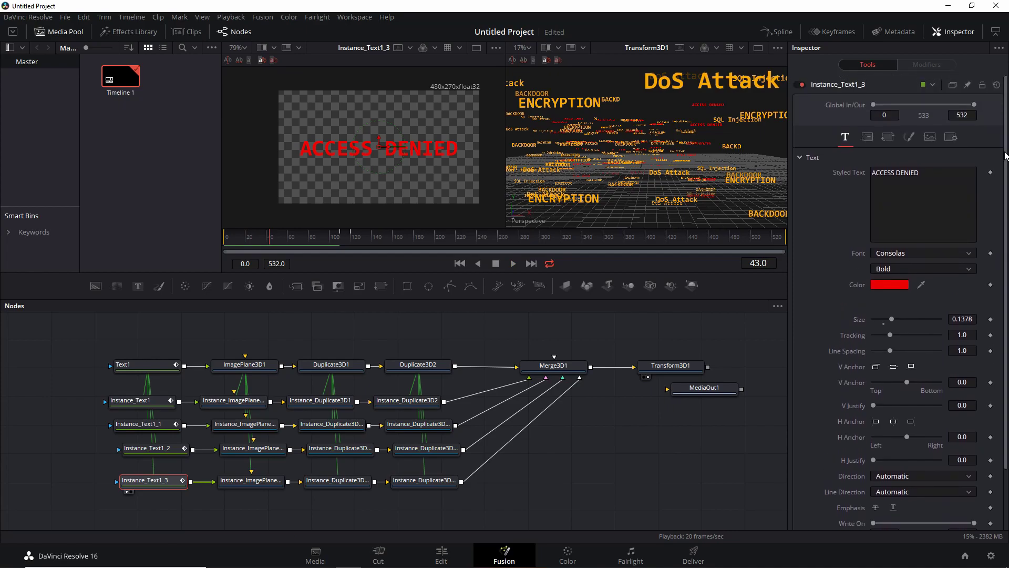
click(910, 137)
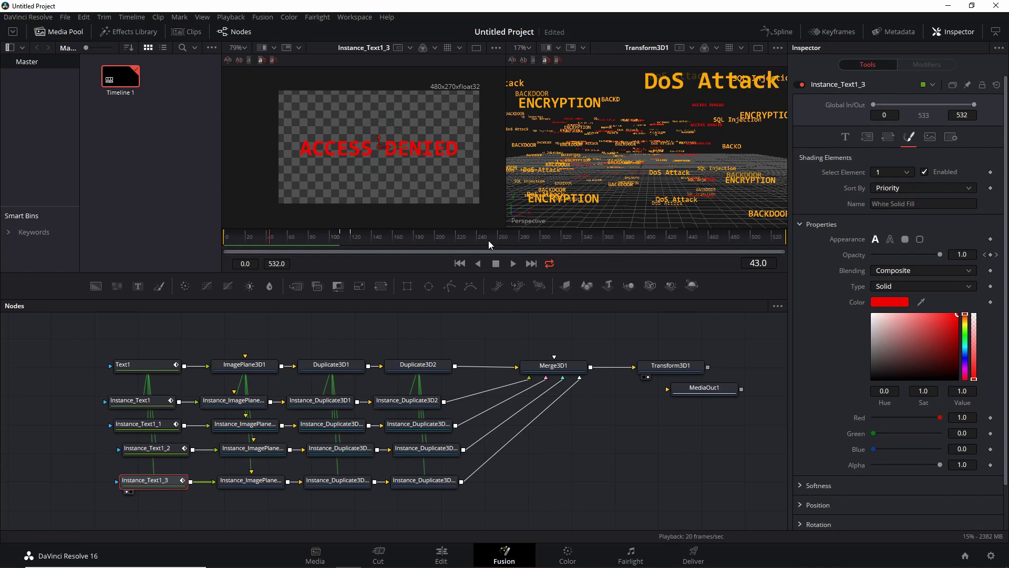
click(460, 264)
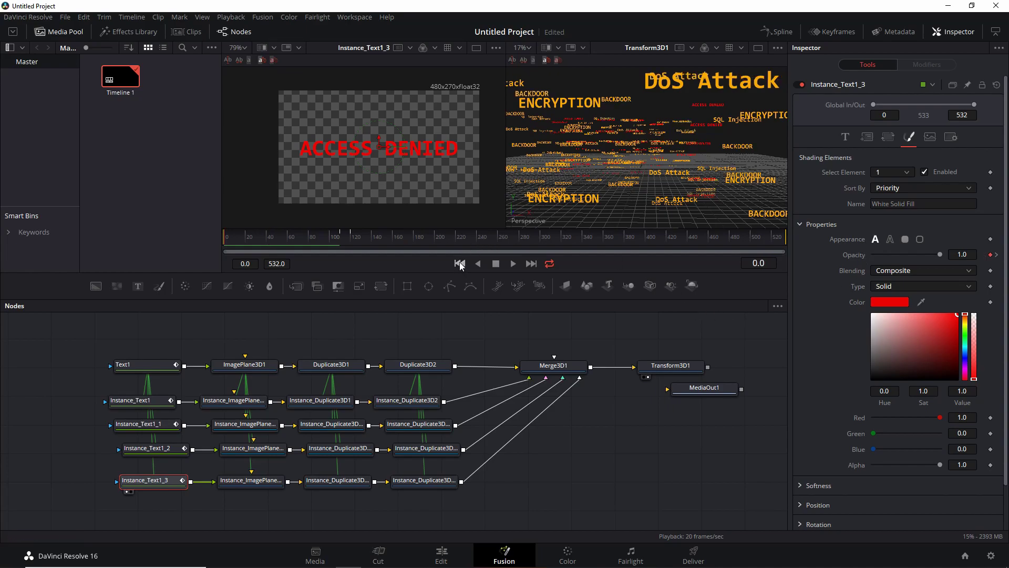
right_click(856, 256)
click(916, 371)
right_click(865, 252)
click(936, 358)
right_click(861, 257)
click(915, 265)
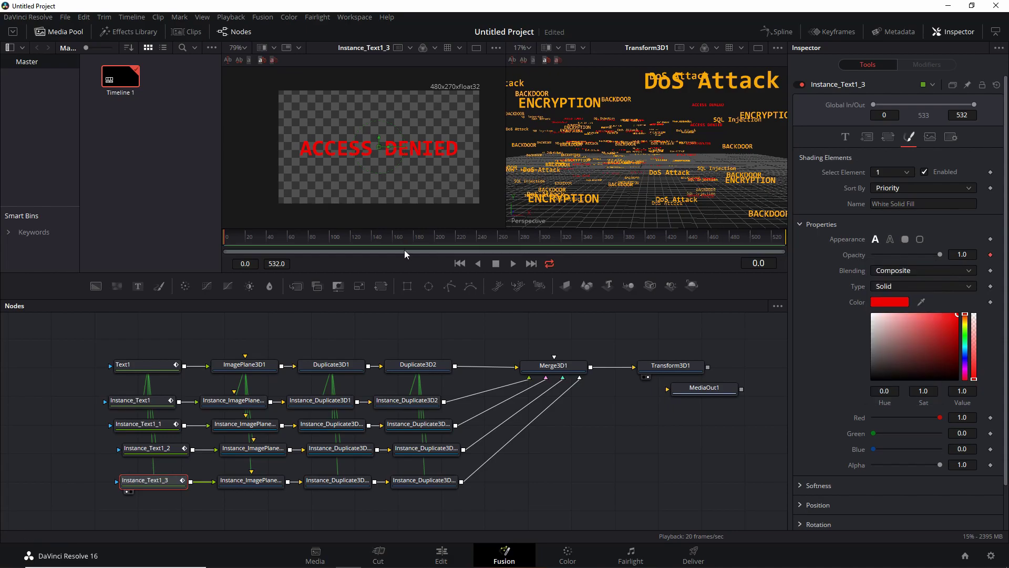
Step: Keyframe the opacity of Instance_Text1_3 to 0.0 at frame 20 and 1.0 at frame 40
click(247, 239)
drag(940, 256, 834, 256)
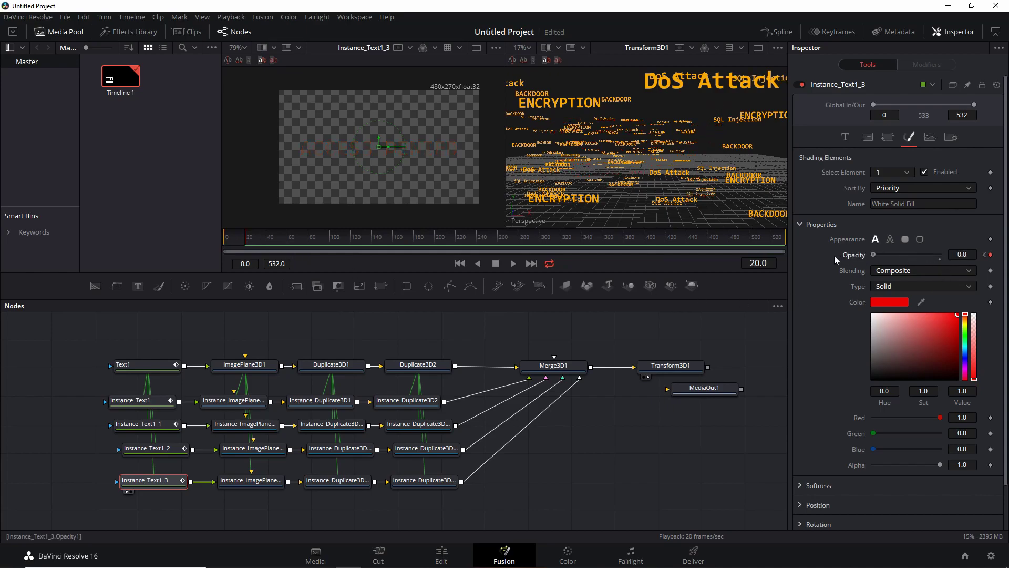
click(267, 241)
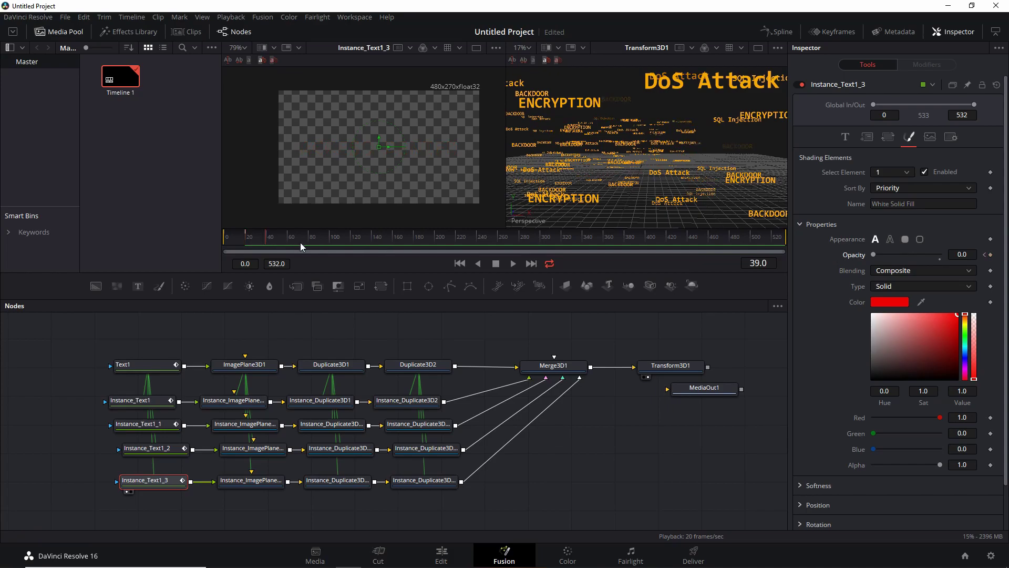
key(Right)
drag(875, 254, 895, 256)
Step: Show only the Instance_Text1_3 opacity curve in the Spline editor, select all its keyframes and loop them
click(777, 32)
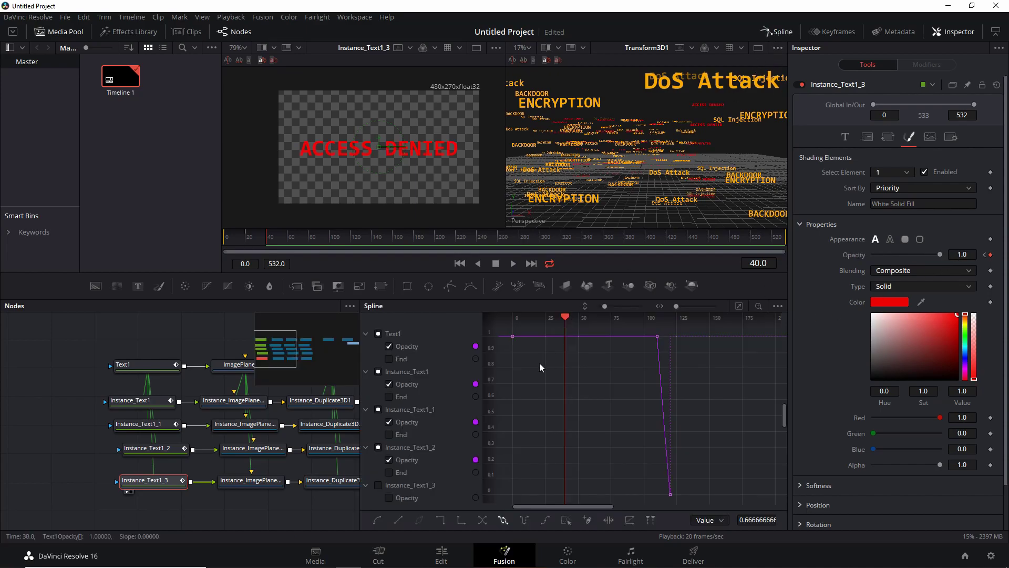
click(382, 333)
click(389, 498)
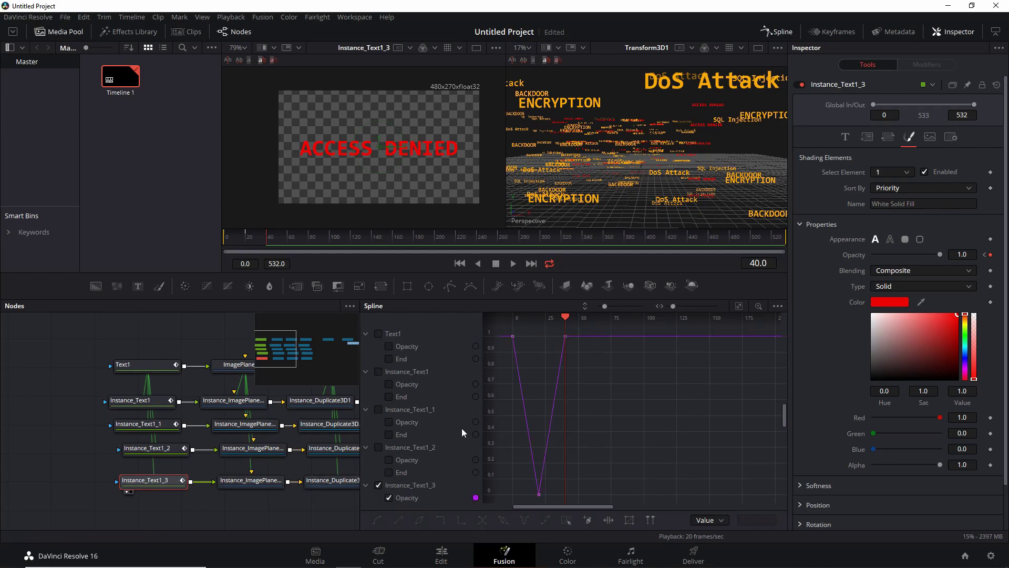
drag(507, 332, 572, 503)
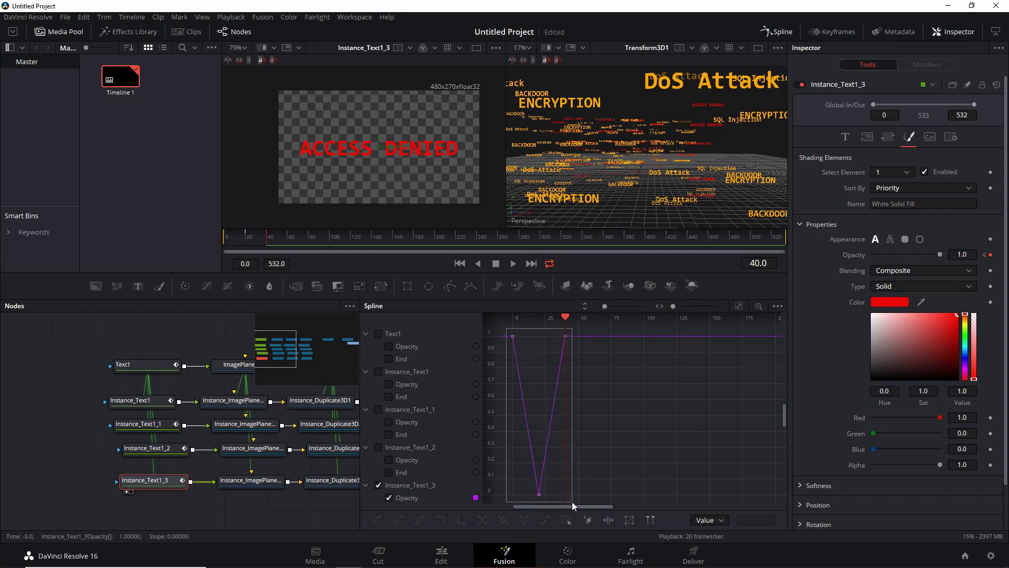
click(545, 521)
click(503, 519)
Step: Play the composition to check the pulsing ACCESS DENIED text, return to frame 0 and close the Spline editor
key(space)
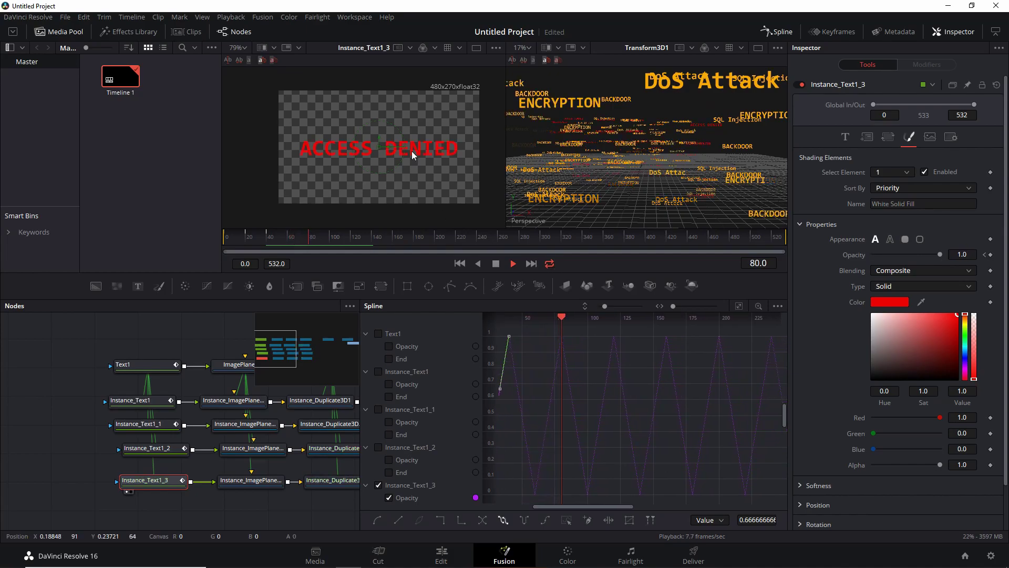
key(space)
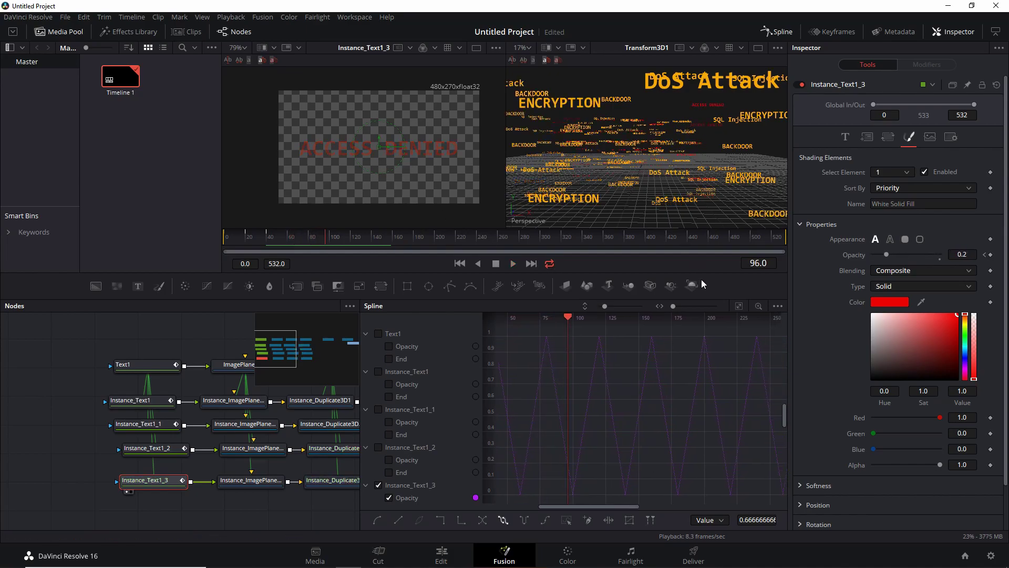
click(459, 263)
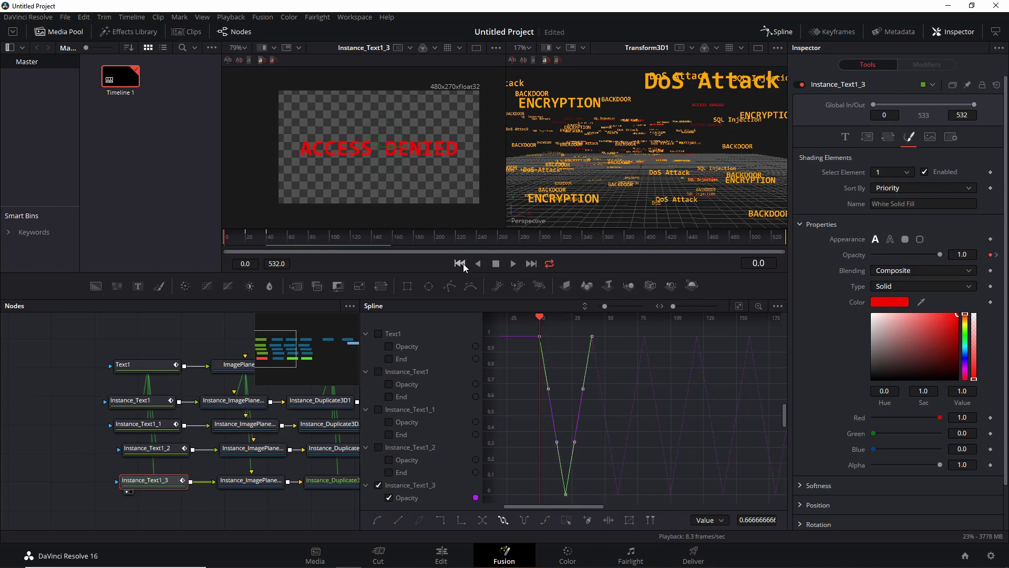
click(778, 32)
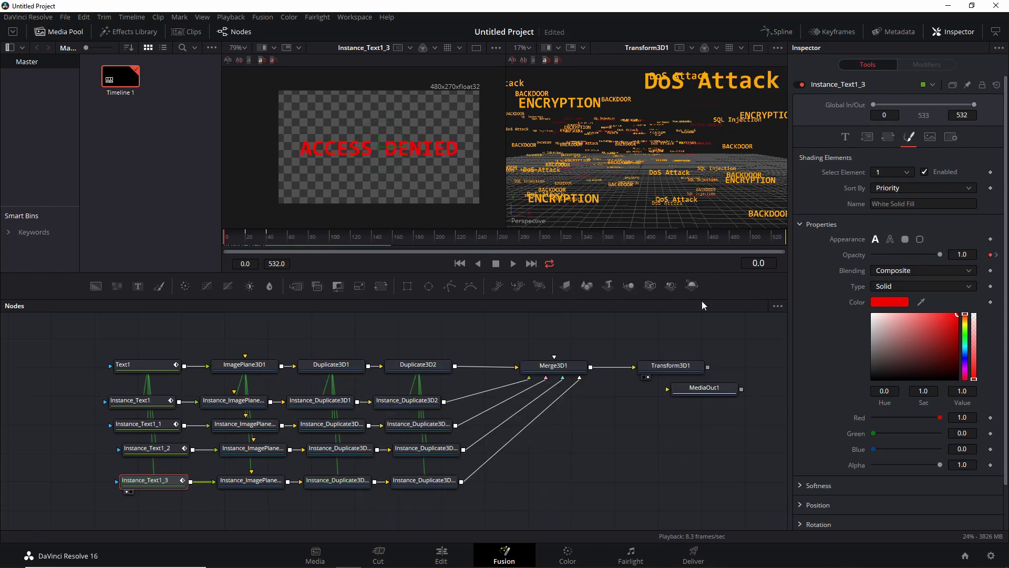
Step: Move MediaOut1 clear of the node chain, add a Merge 3D node after Transform3D1 and show it in the 3D viewer
drag(635, 417, 578, 420)
drag(655, 394, 724, 444)
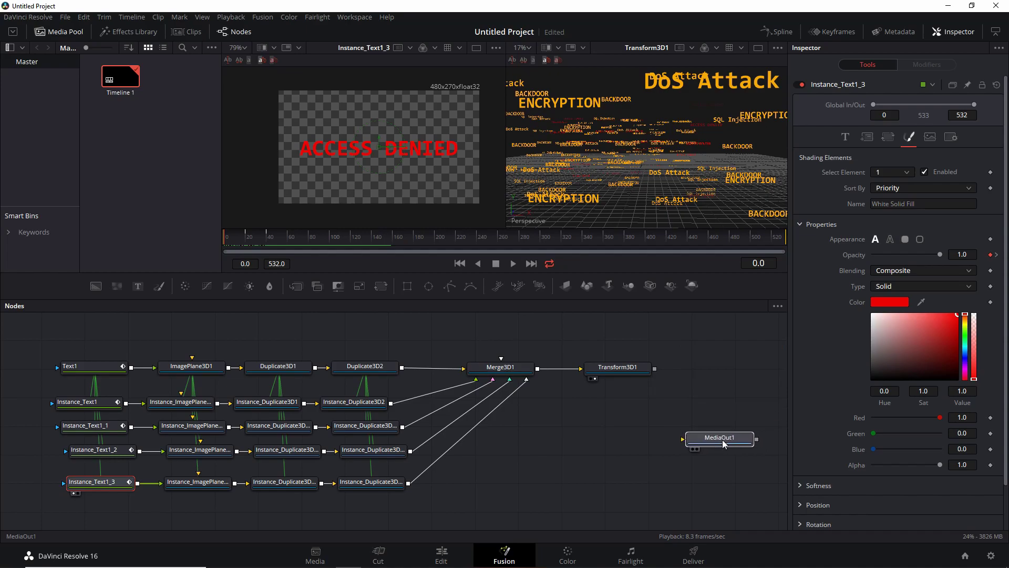
click(623, 370)
drag(601, 413, 525, 422)
key(shift+space)
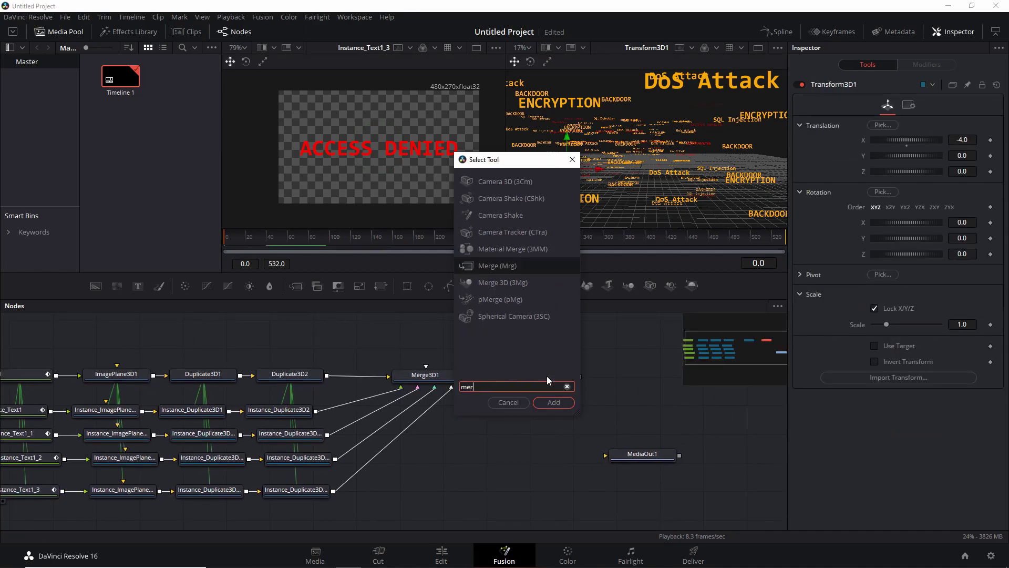
text(merge)
click(509, 214)
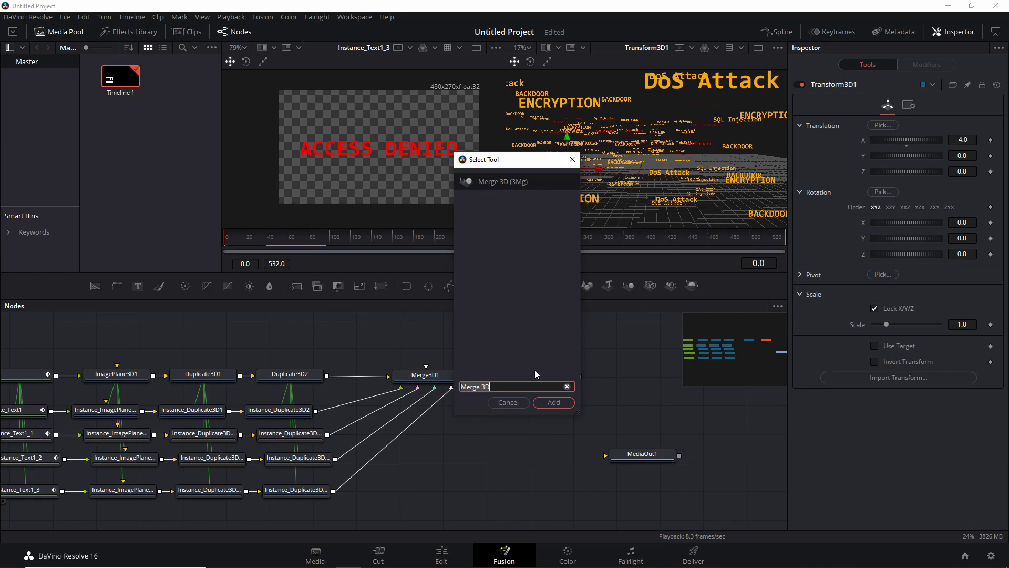
click(554, 402)
drag(618, 379, 672, 179)
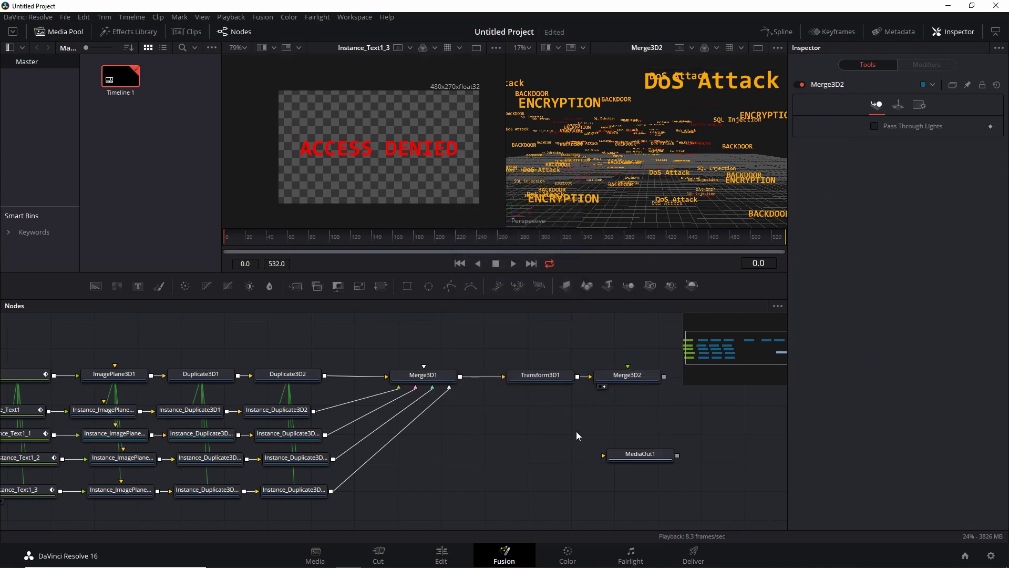
Step: Add a Camera 3D node, connect it to Merge3D2 and place it directly below that node
key(shift+space)
text(camera)
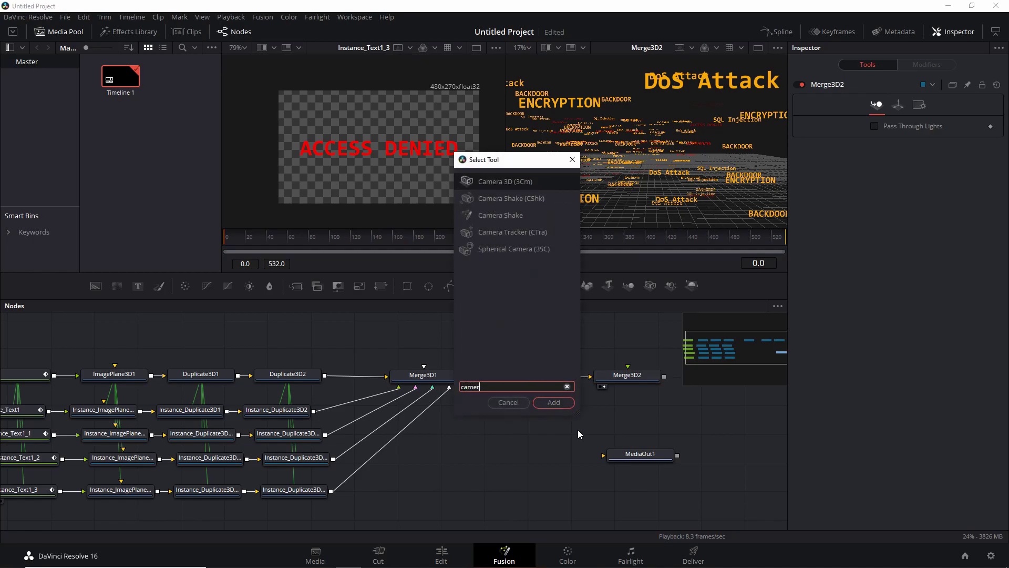
click(550, 405)
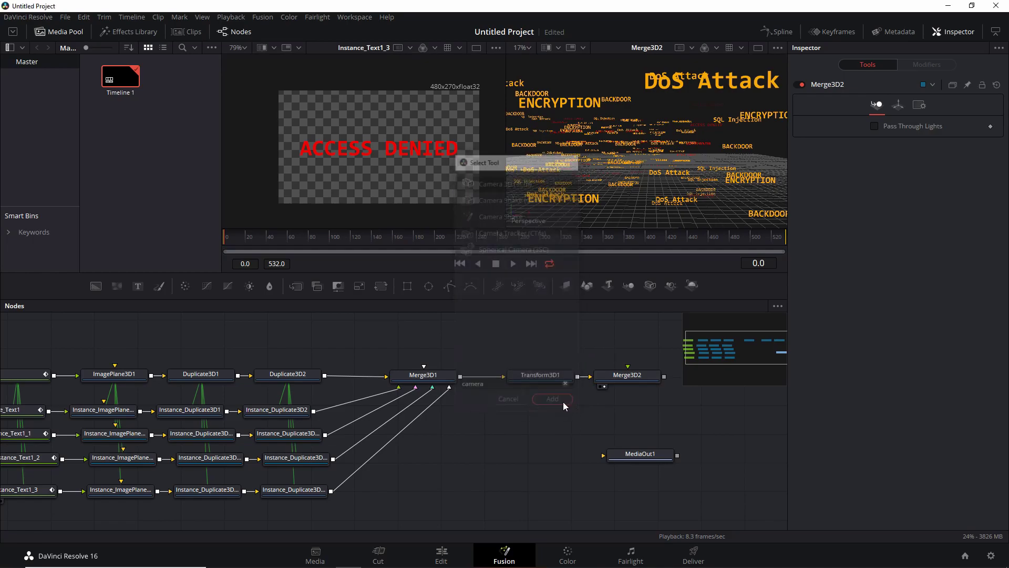
drag(613, 431, 630, 385)
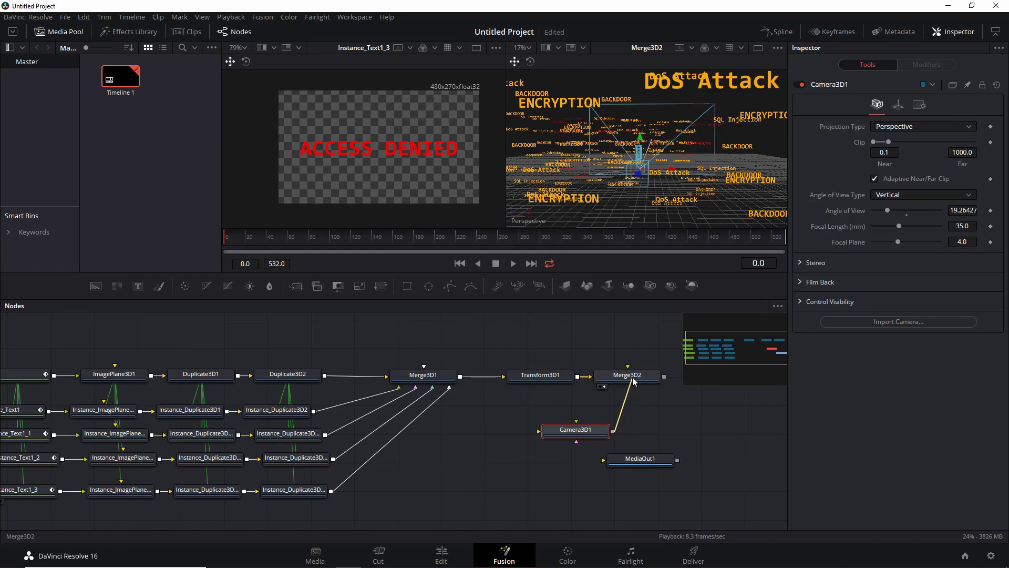
drag(588, 434, 641, 430)
Step: Copy the Perspective point of view of the Merge3D2 viewer to Camera3D1
click(642, 375)
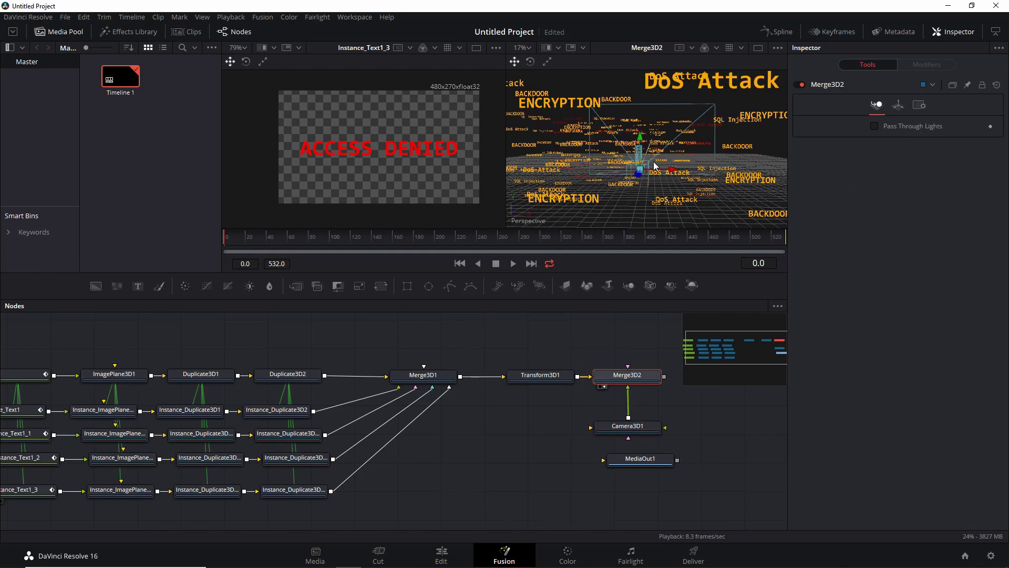
right_click(524, 222)
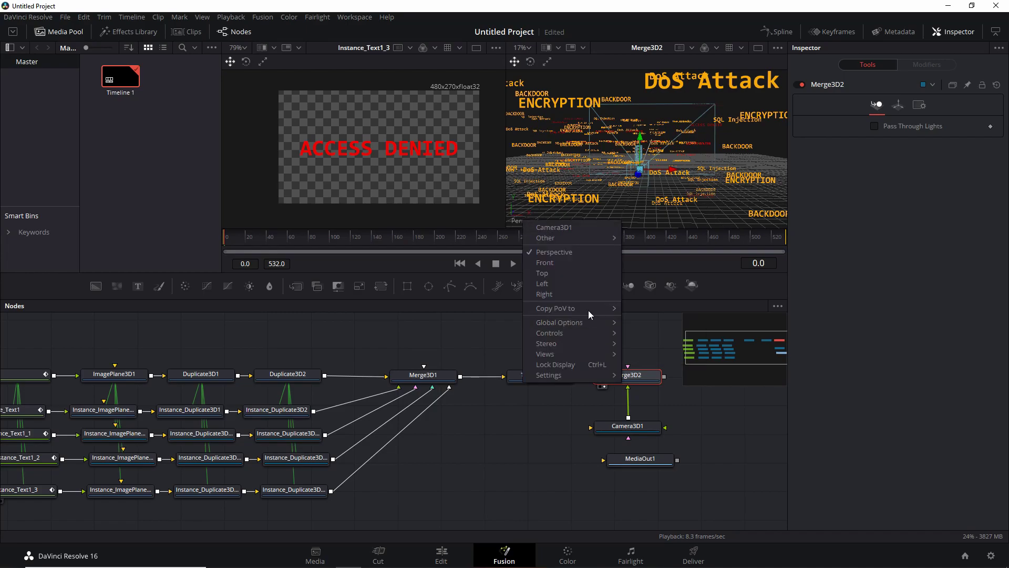
mouse_move(582, 309)
click(640, 311)
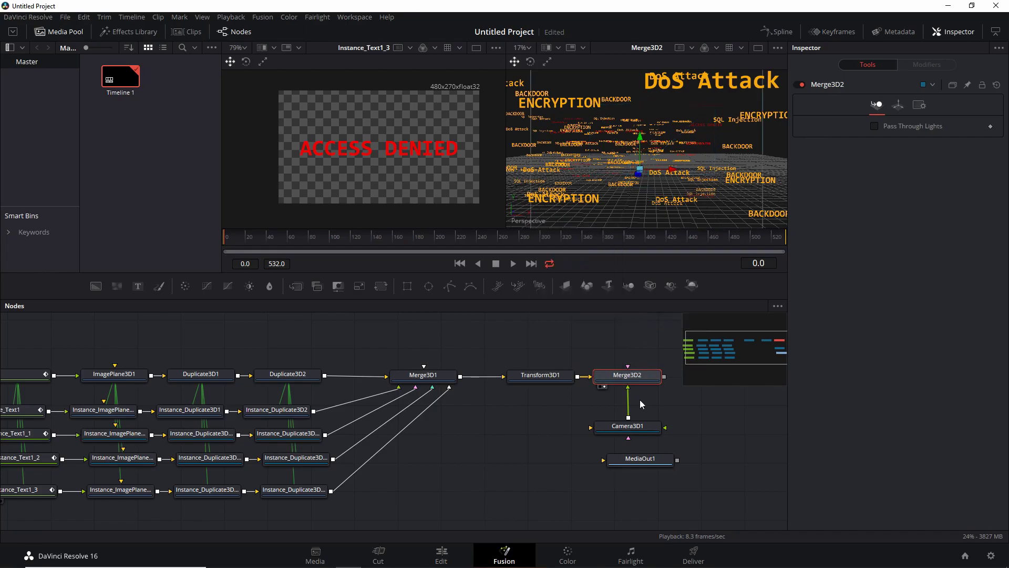
Step: Reset the X and Y rotation of Camera3D1 to 0.0
click(627, 425)
click(898, 104)
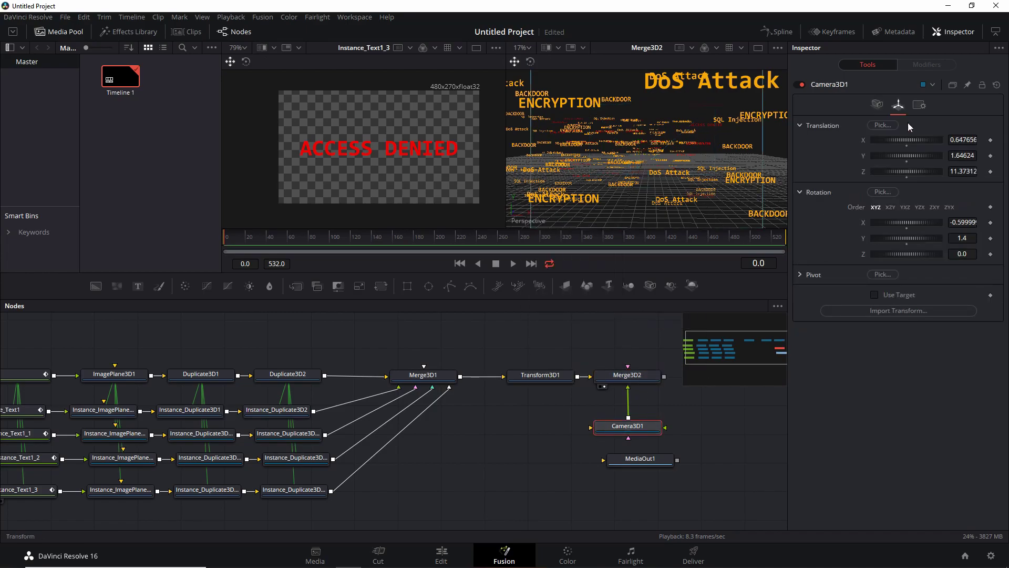
double_click(909, 229)
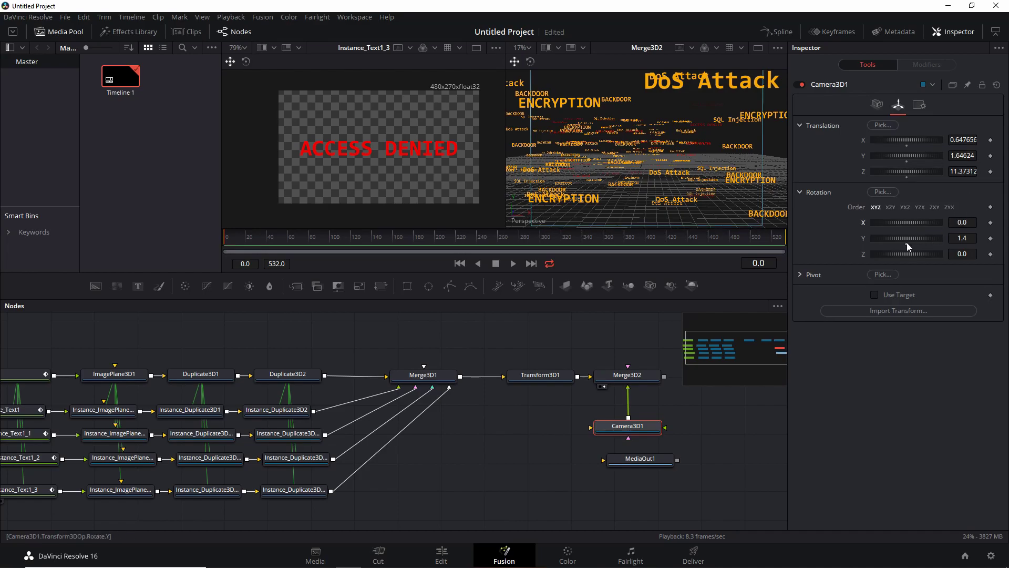
double_click(907, 242)
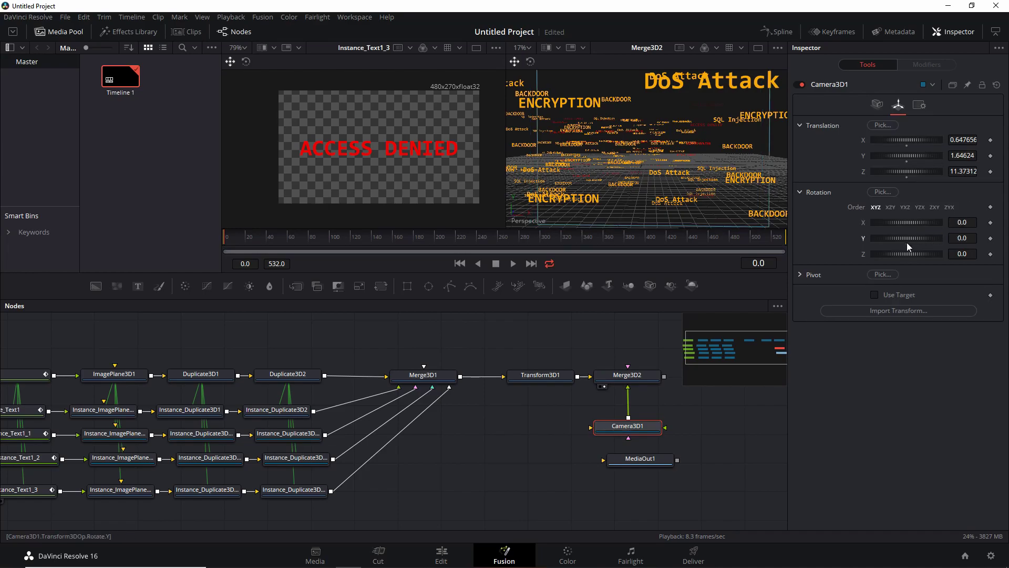
Step: Look through Camera3D1 in the Merge3D2 viewer, move MediaOut1 in line with the node chain and select the camera node
right_click(521, 220)
click(535, 227)
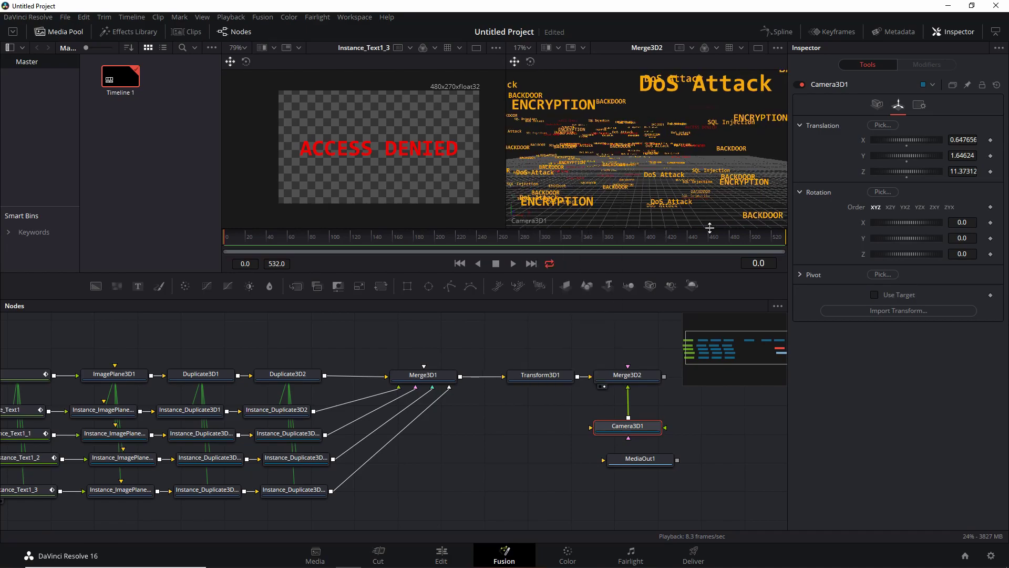
drag(641, 459, 734, 440)
drag(747, 374, 661, 382)
click(542, 433)
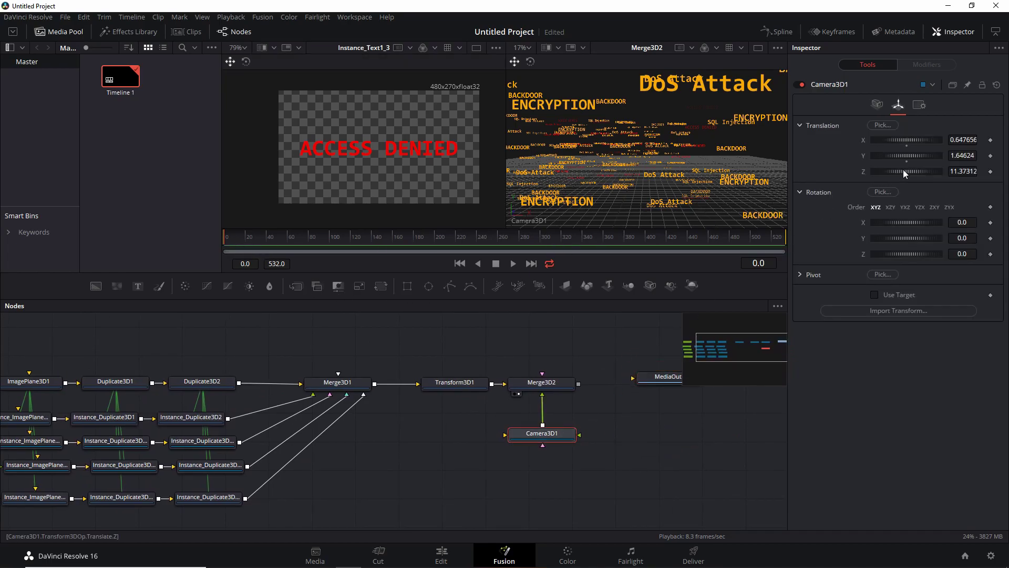
Step: Keyframe Camera3D1's Z translation at -3.84 on frame 0 and 11.23 on frame 200
drag(908, 169, 854, 173)
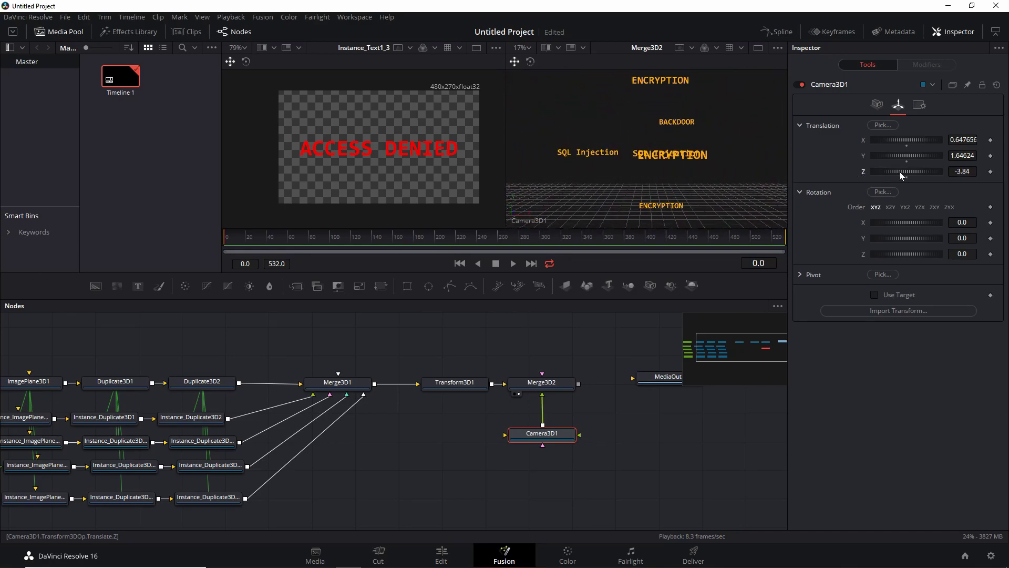
right_click(875, 175)
click(885, 178)
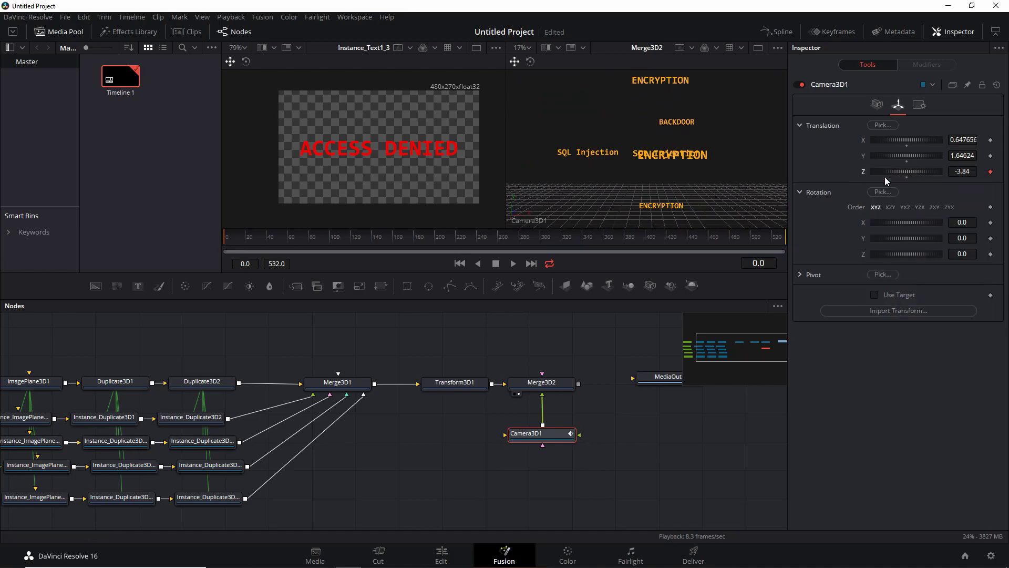
click(436, 238)
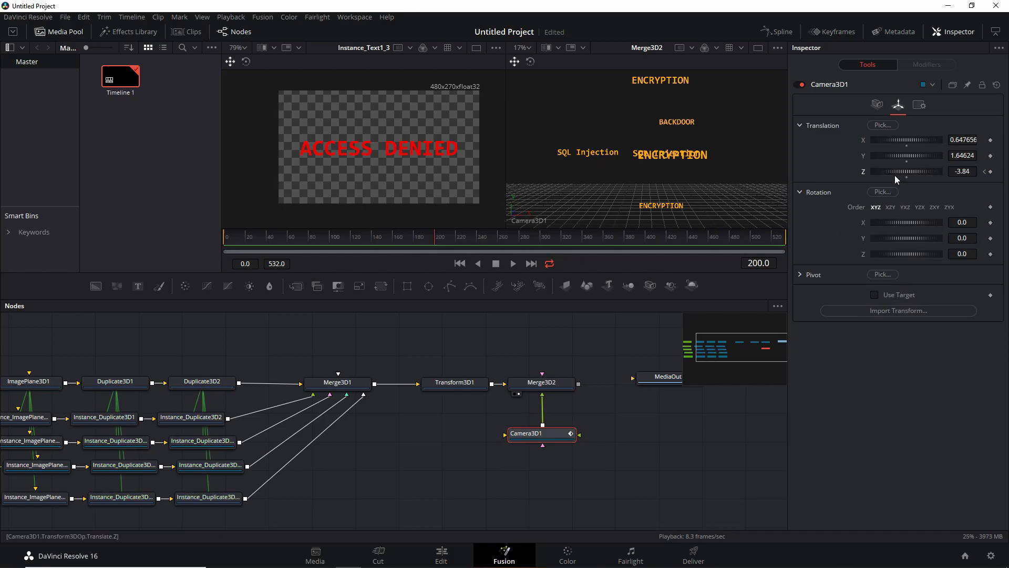
drag(895, 171, 948, 175)
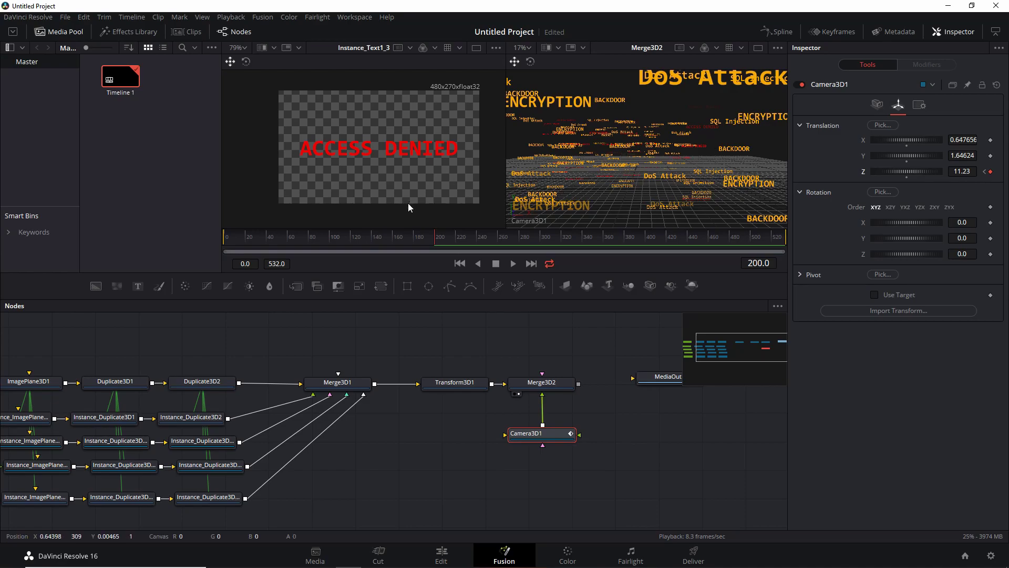
Step: Play the composition from the first frame to preview the camera movement
click(459, 263)
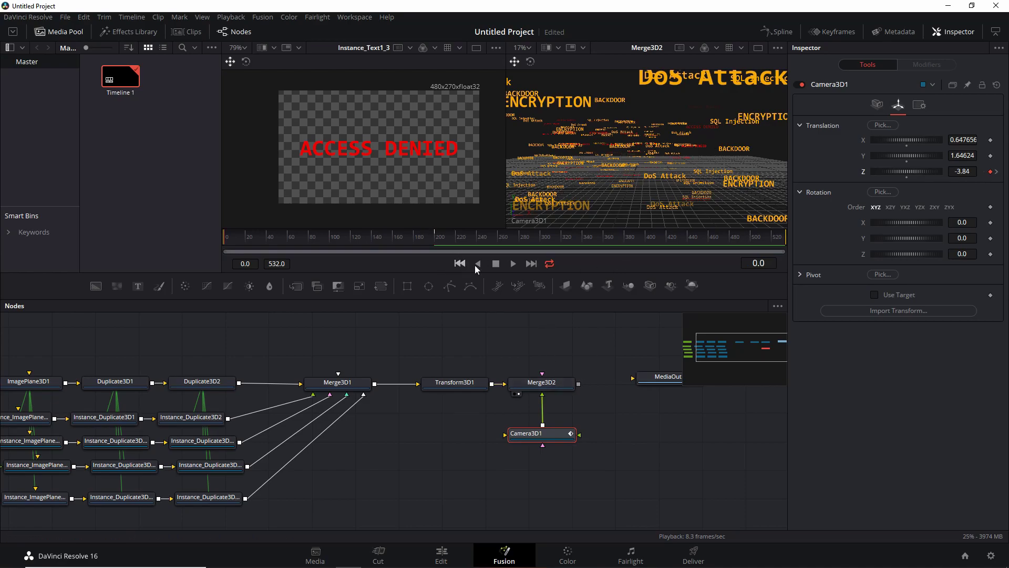
click(513, 263)
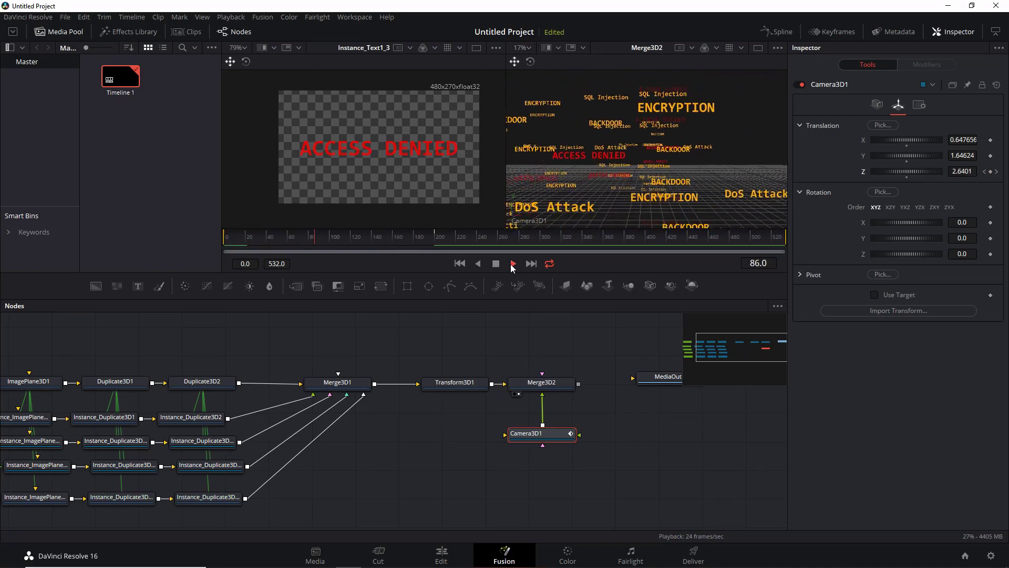
click(513, 264)
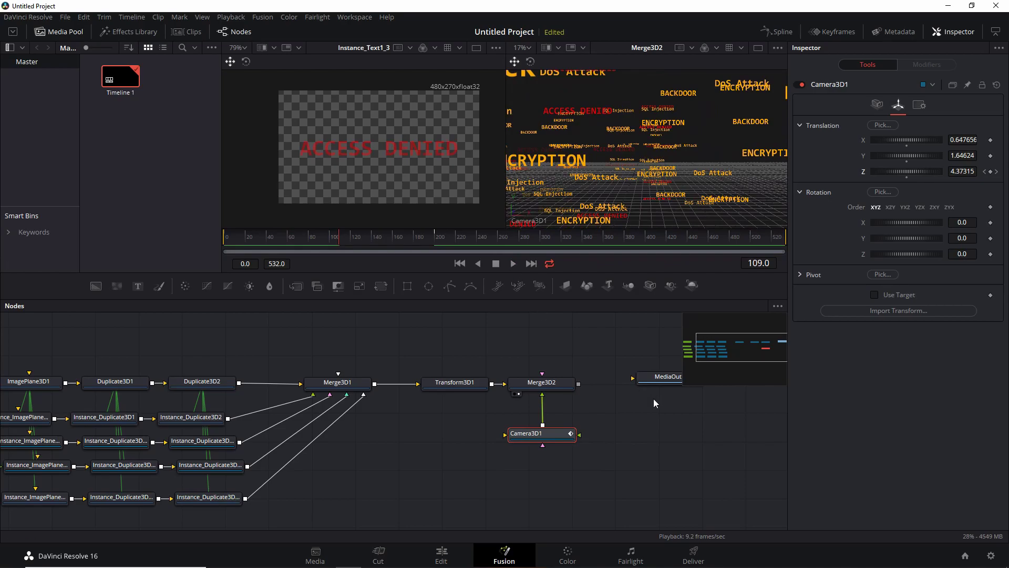
Step: Add a Renderer 3D node after Merge3D2, with MediaOut1 moved farther away, and show the renderer in the second viewer
drag(665, 381, 617, 402)
click(453, 405)
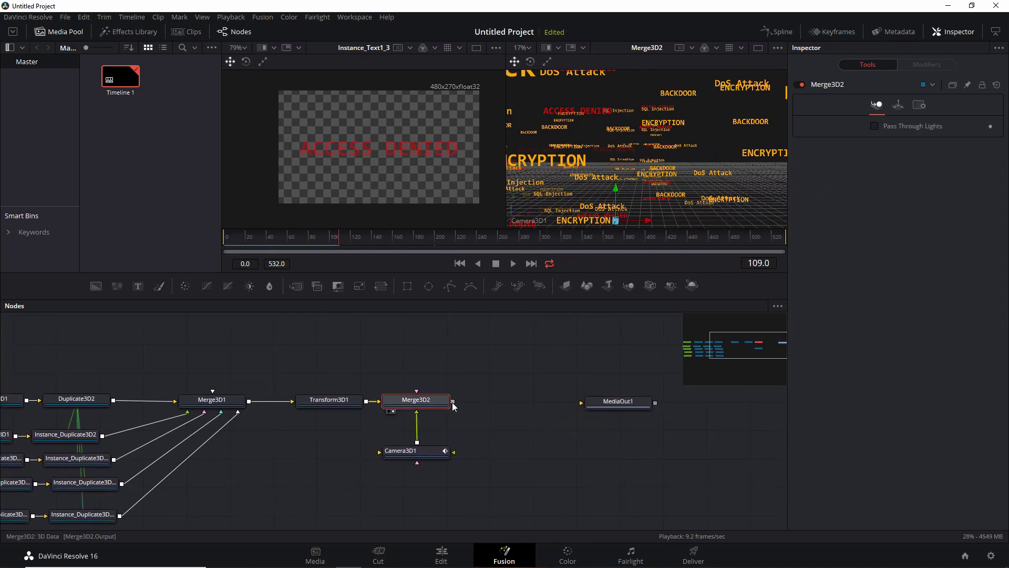
key(shift+space)
text(render)
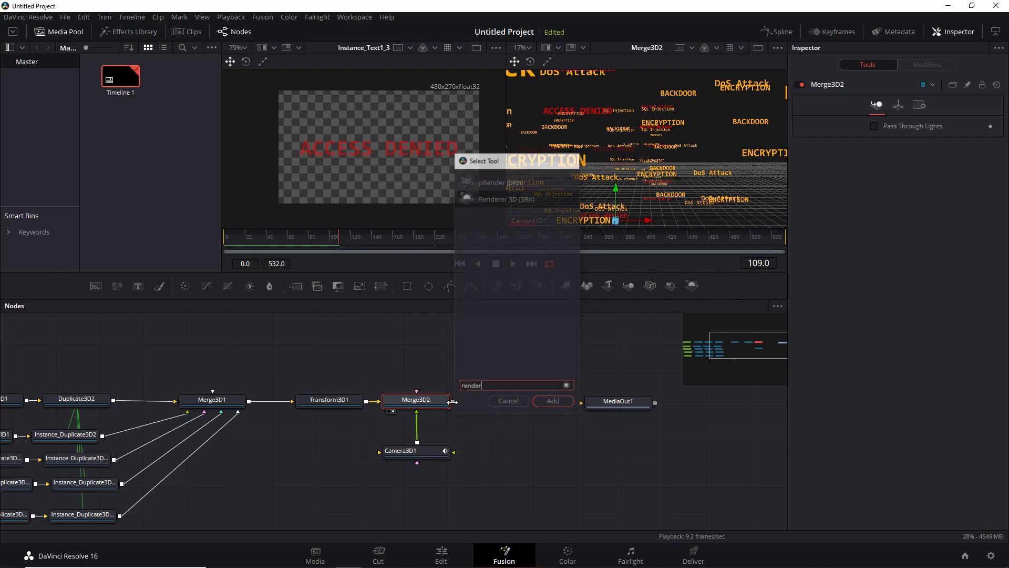
key(Return)
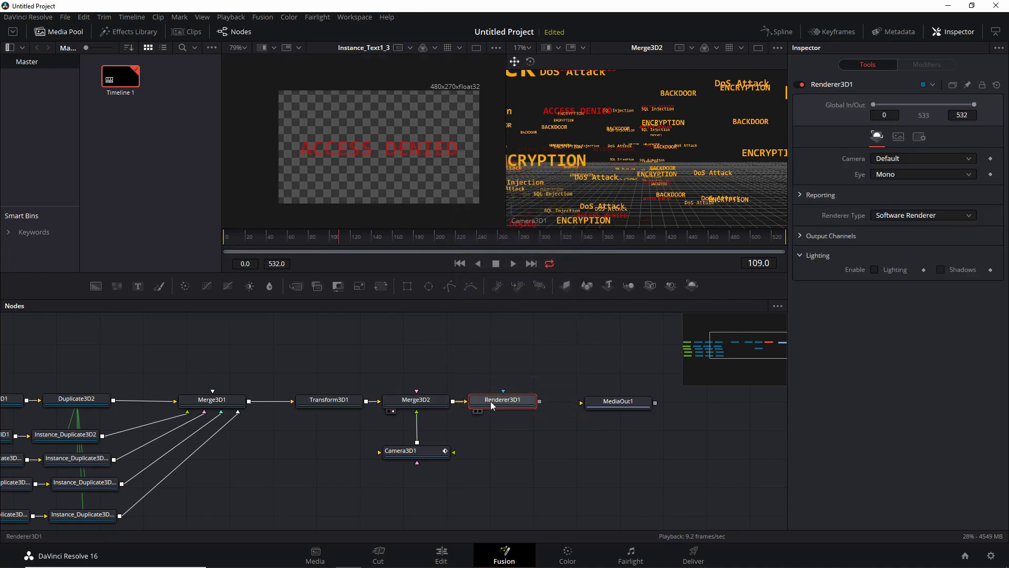
key(2)
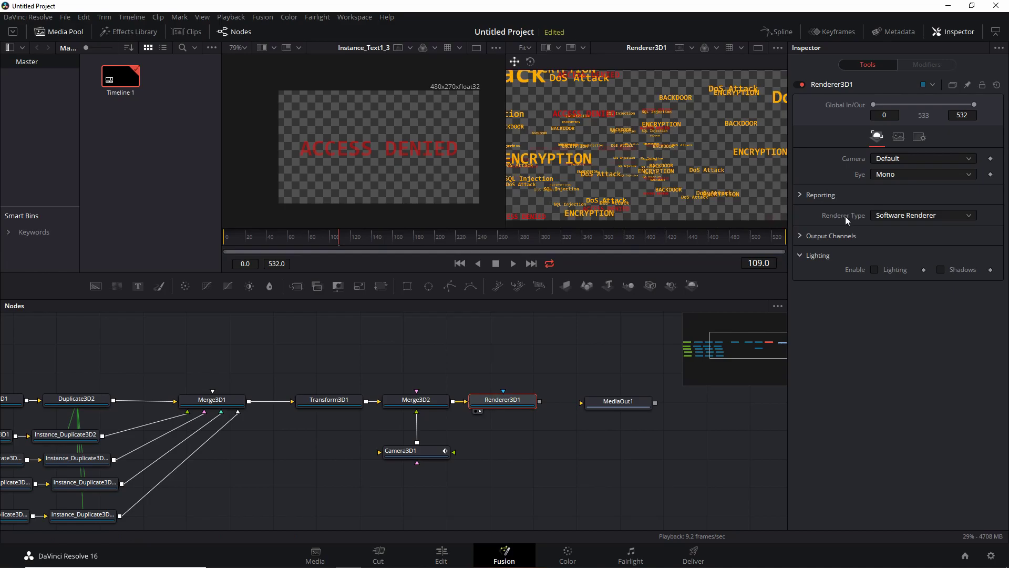
Step: Turn off the checker underlay in the Renderer3D1 viewer
right_click(695, 145)
mouse_move(778, 186)
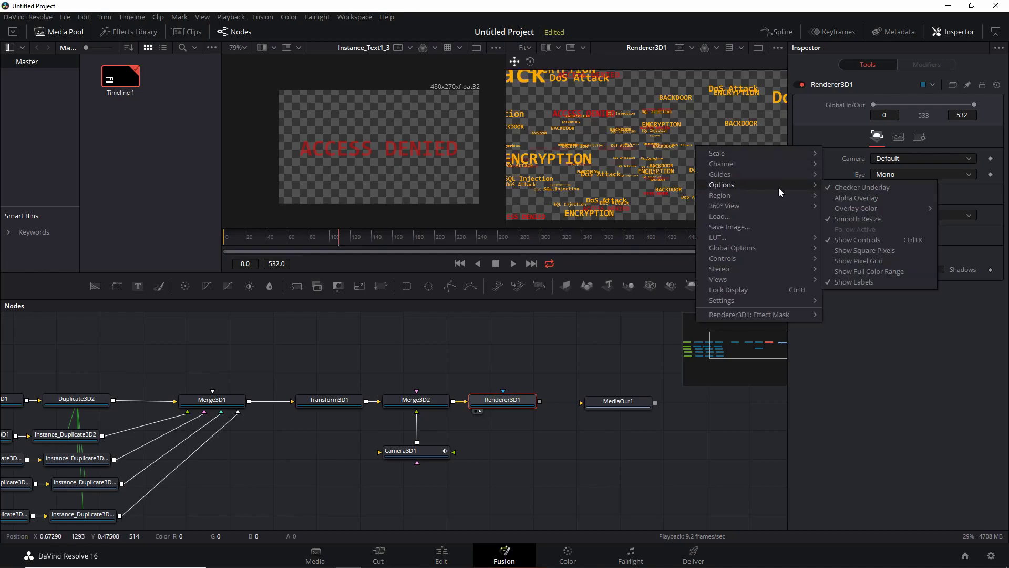
click(856, 188)
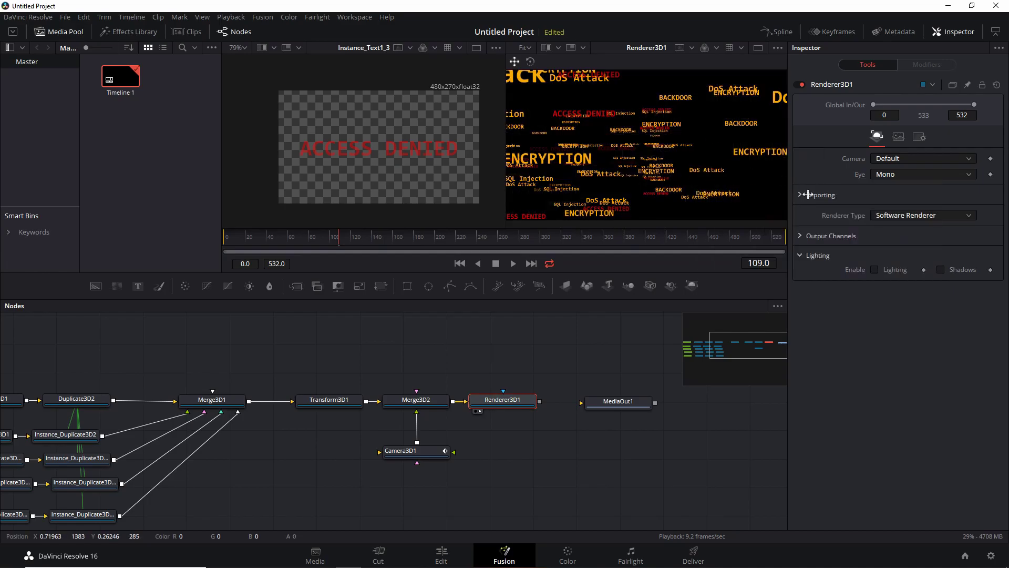
Step: Set Renderer3D1's renderer type to OpenGL Renderer and reveal its accumulation effects settings
click(914, 216)
click(916, 228)
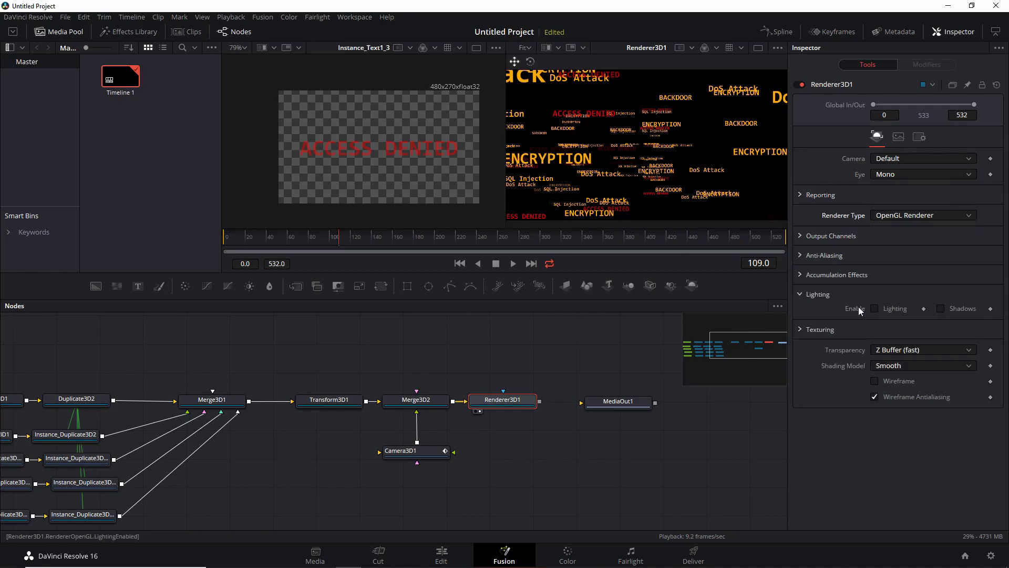
click(800, 275)
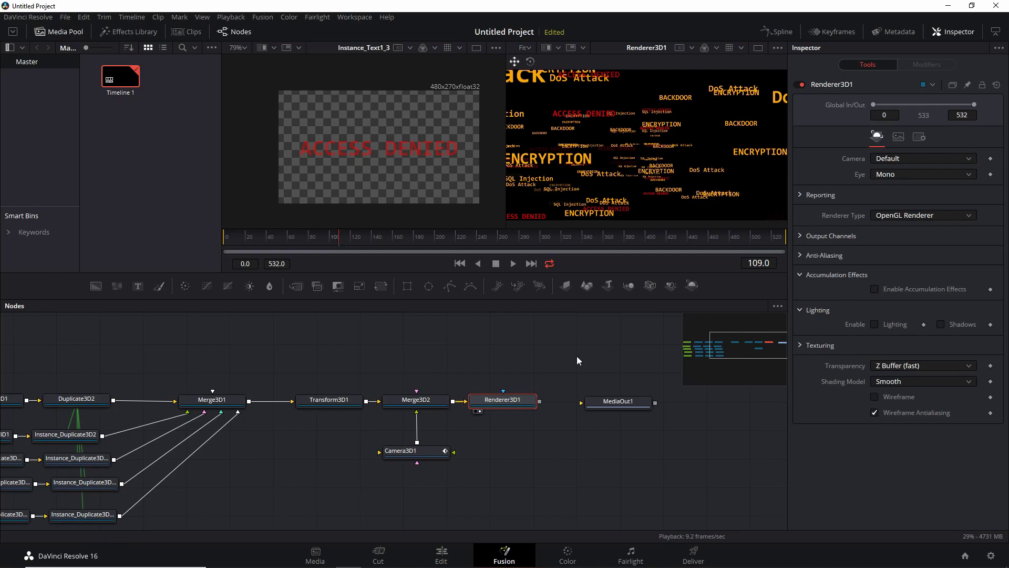
Step: Show Merge3D2 in the first viewer in a perspective that takes in the camera and the text planes
click(427, 404)
key(1)
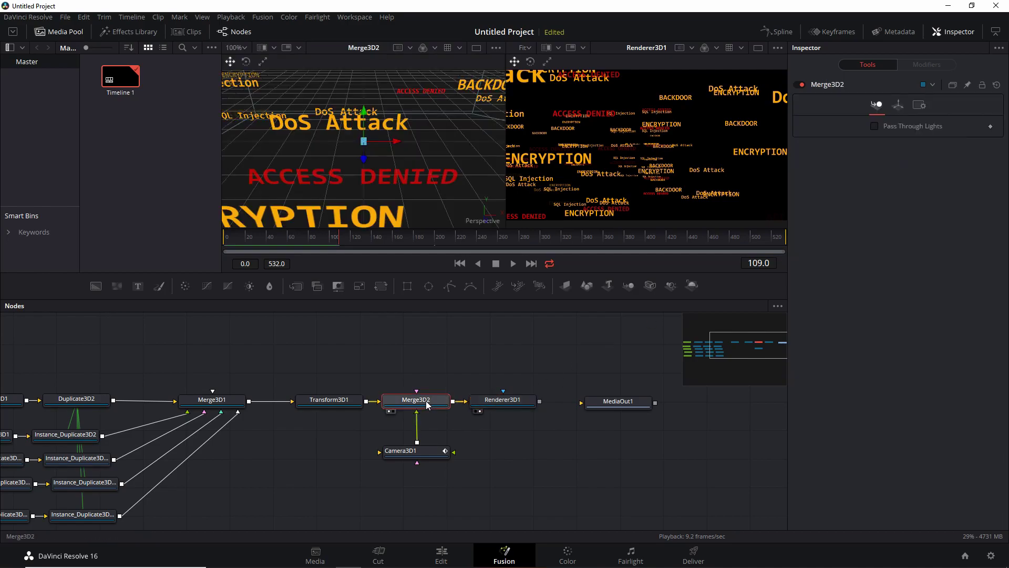
scroll(409, 171, up, 5)
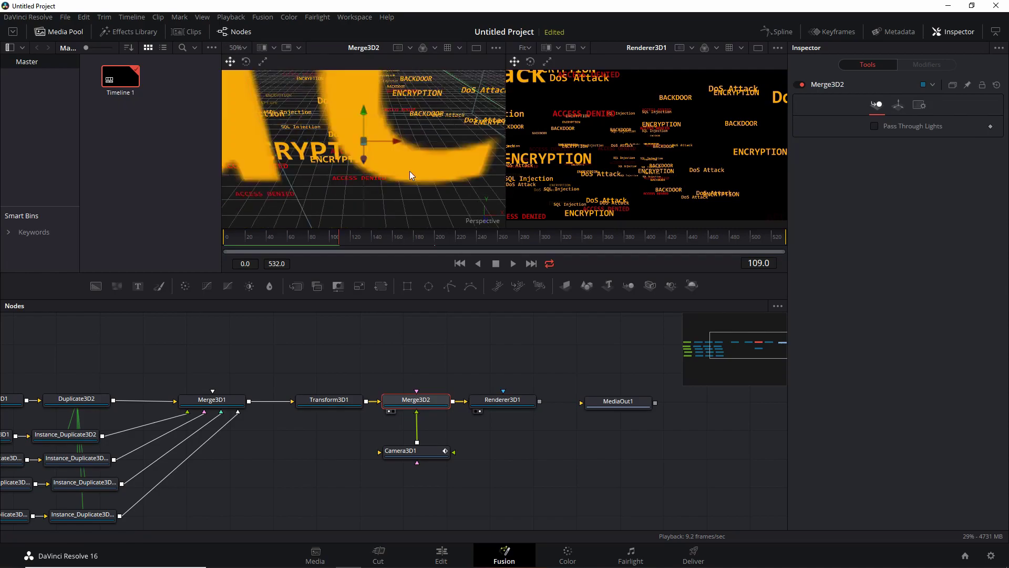
scroll(409, 171, down, 5)
drag(409, 172, 269, 226)
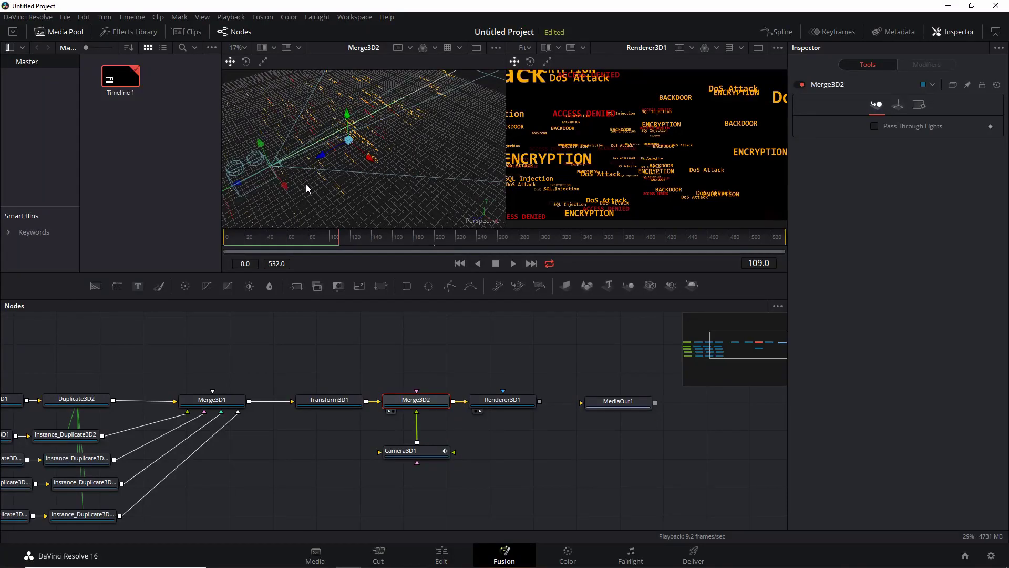
Step: Enable the Focal Plane display in Camera3D1's control visibility settings
click(433, 454)
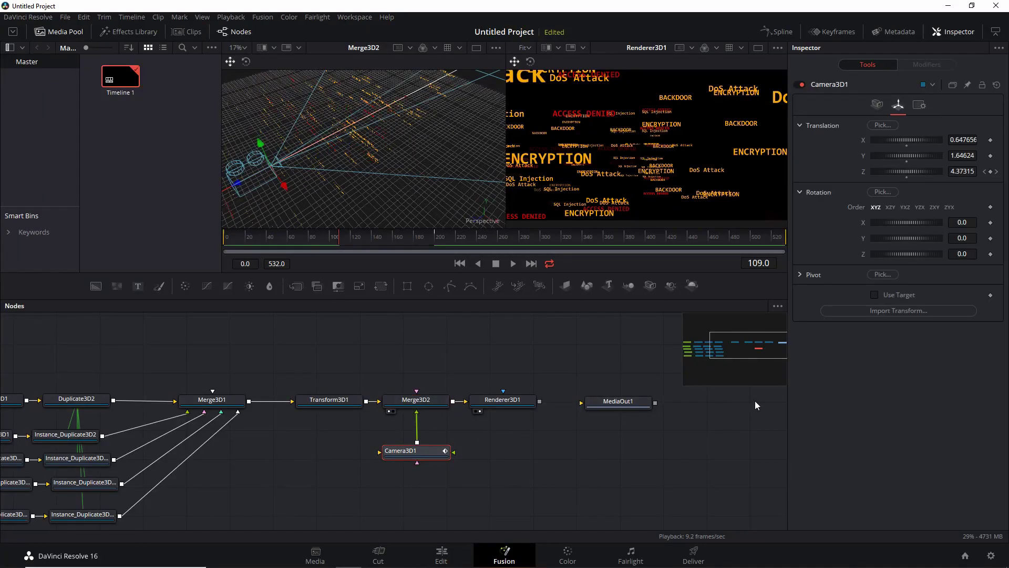
click(877, 104)
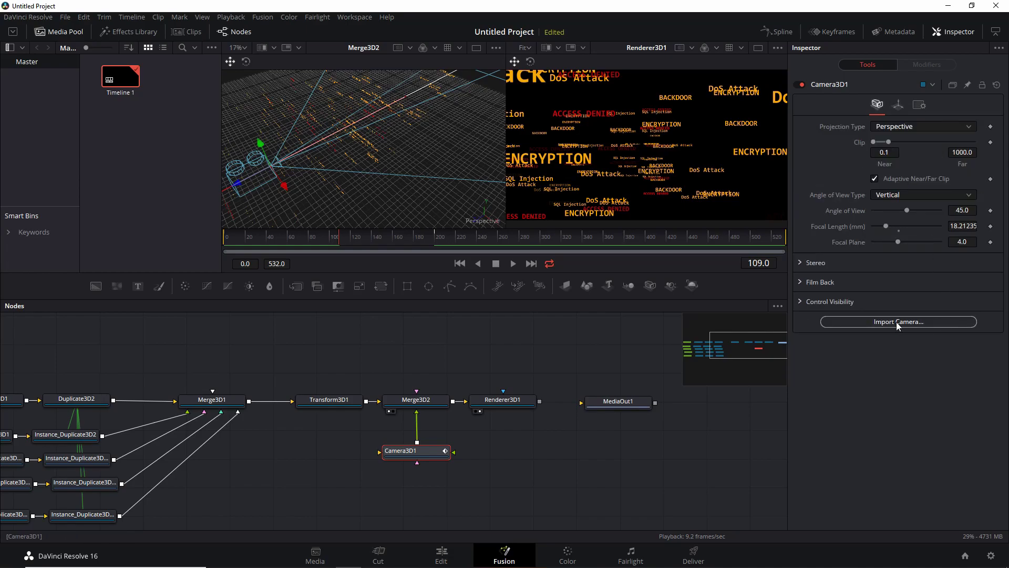
click(803, 302)
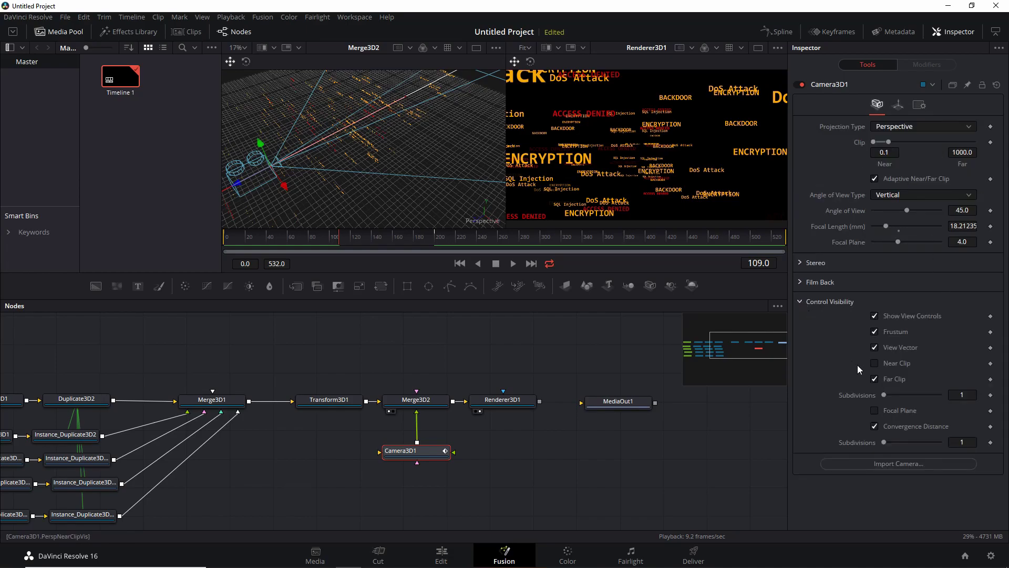
click(882, 413)
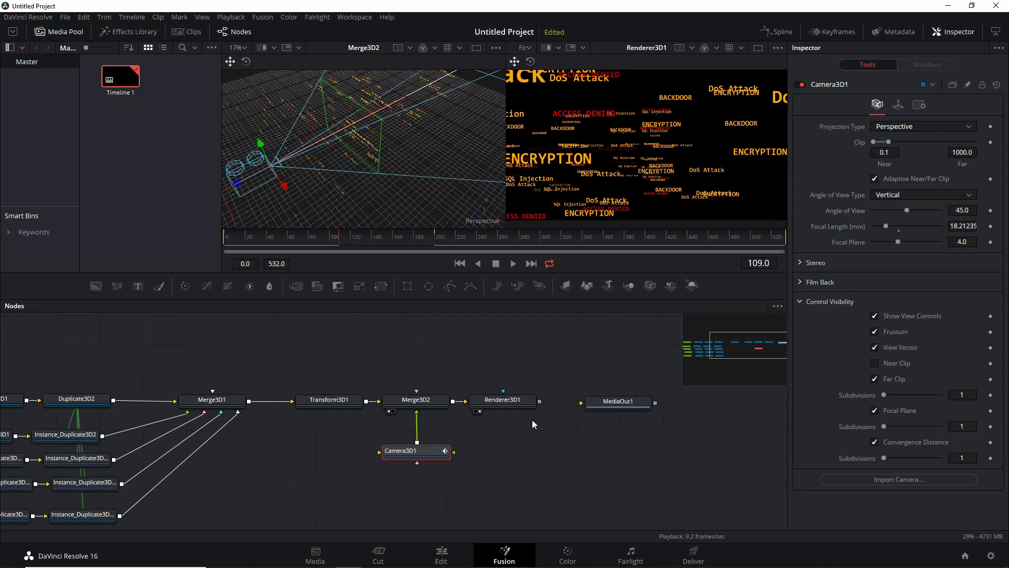
Step: Enable accumulation effects on Renderer3D1 and set the depth of field quality to 70
click(502, 405)
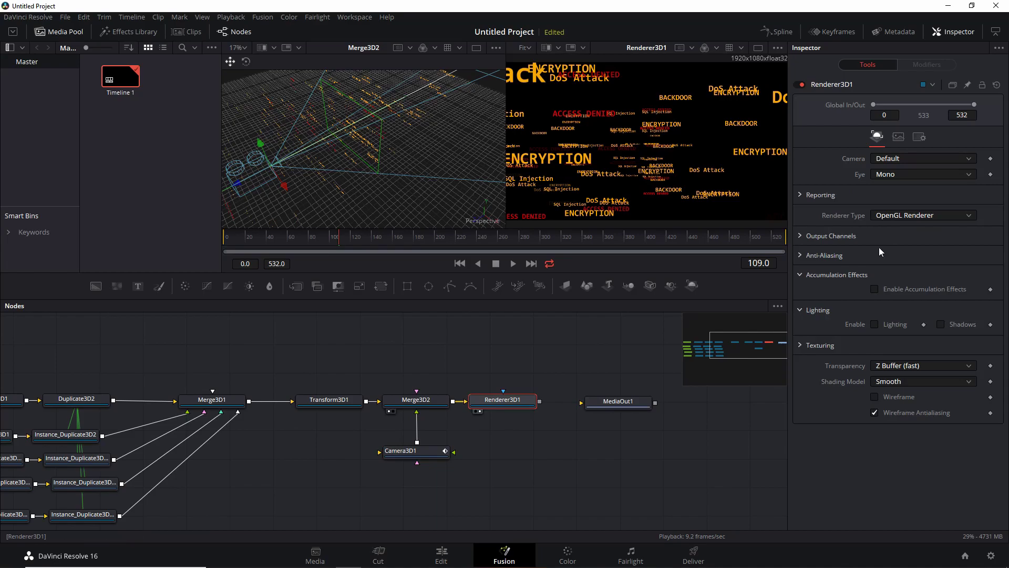
click(875, 289)
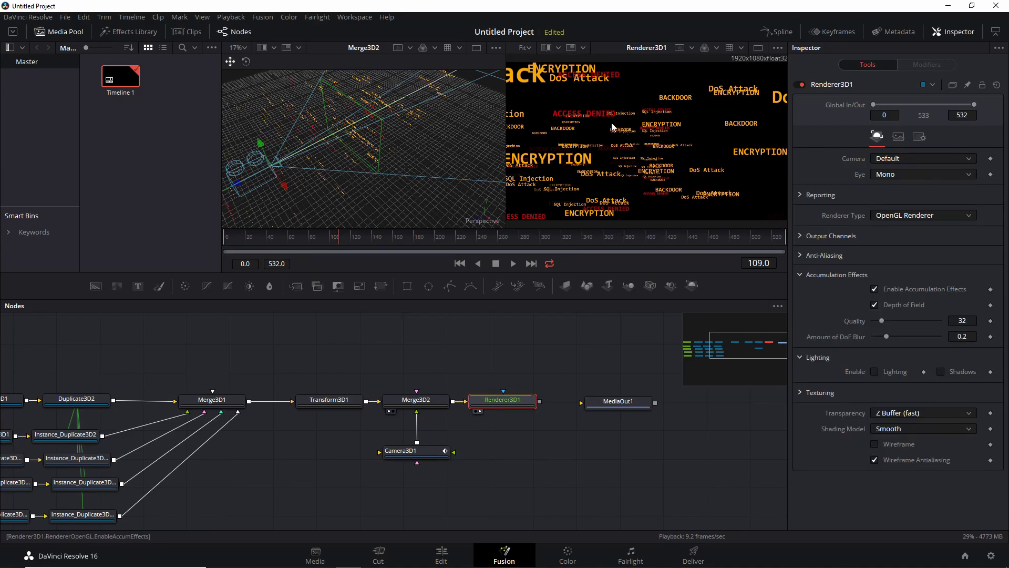
click(963, 320)
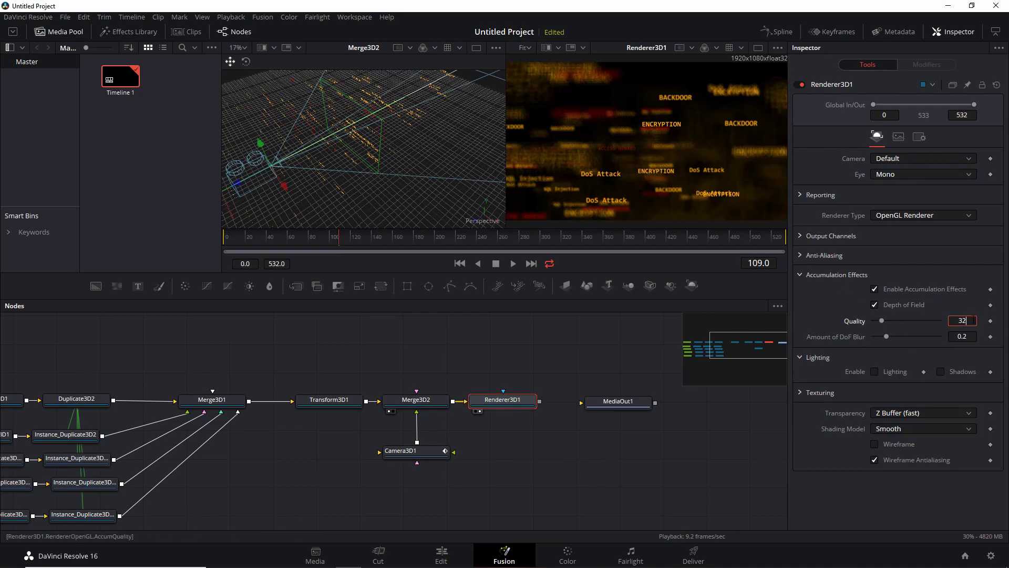
text(70)
key(Tab)
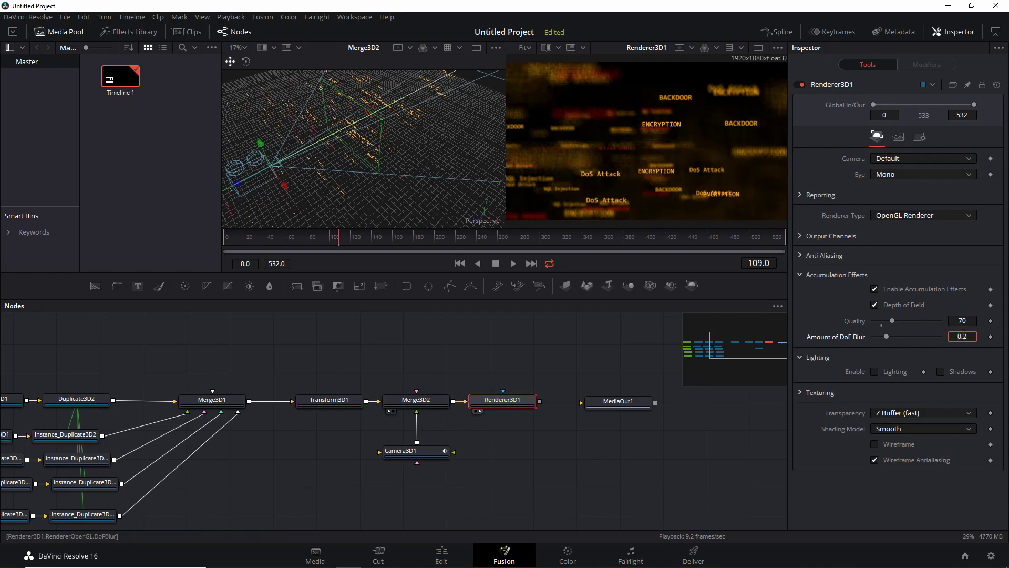
Step: Set Renderer3D1's Amount of DoF Blur to 0.02 and inspect the rendered text up close
key(BackSpace)
text(02)
key(Return)
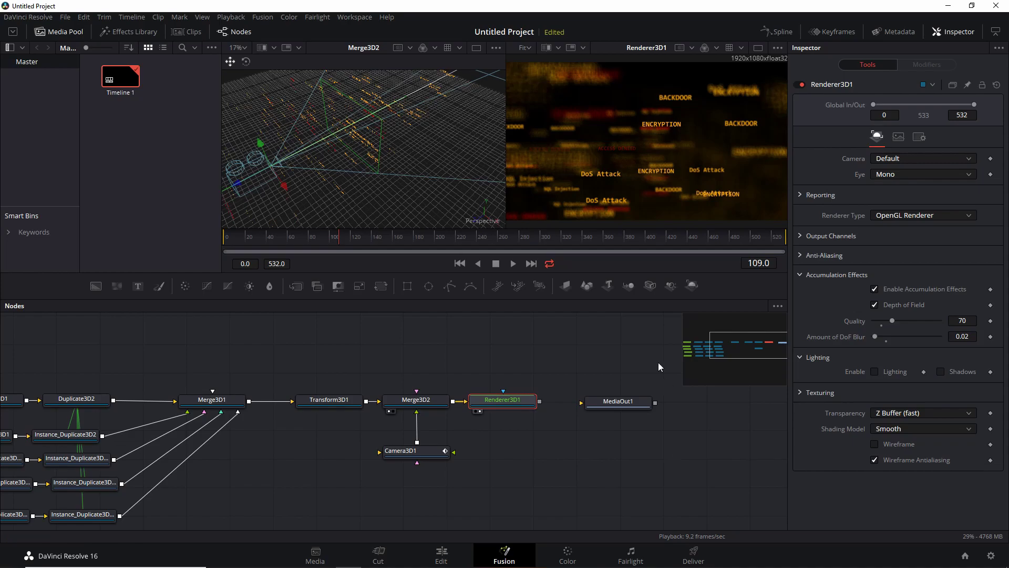
scroll(626, 157, up, 3)
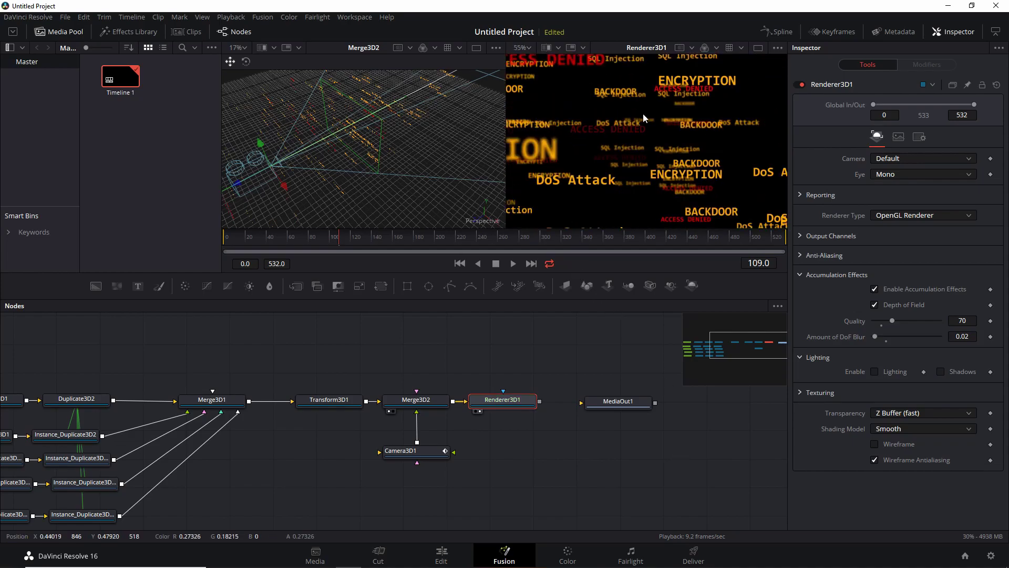
scroll(655, 140, down, 2)
Step: Set Renderer3D1's Amount of DoF Blur to 0.04
click(973, 336)
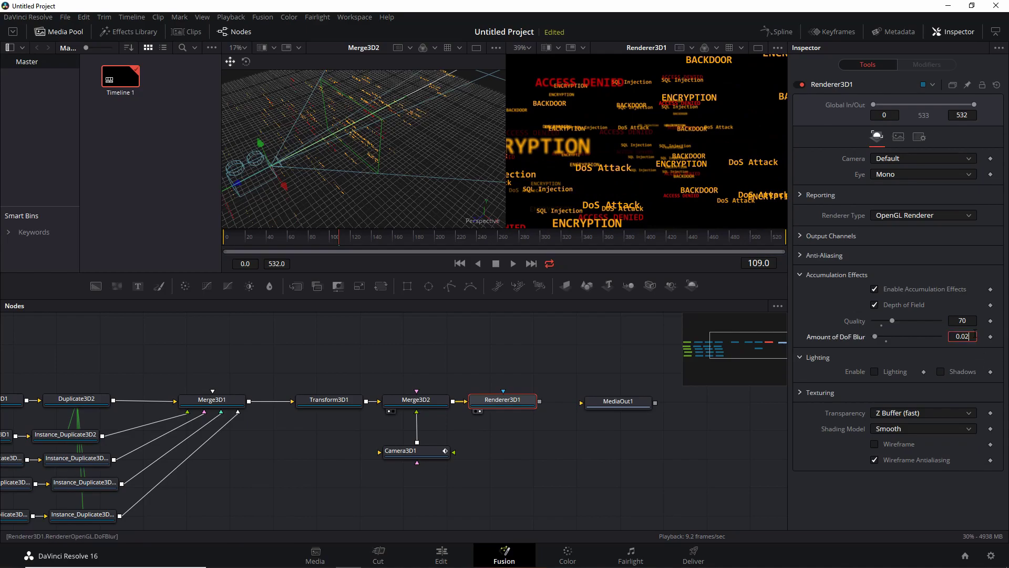
key(BackSpace)
text(4)
key(Return)
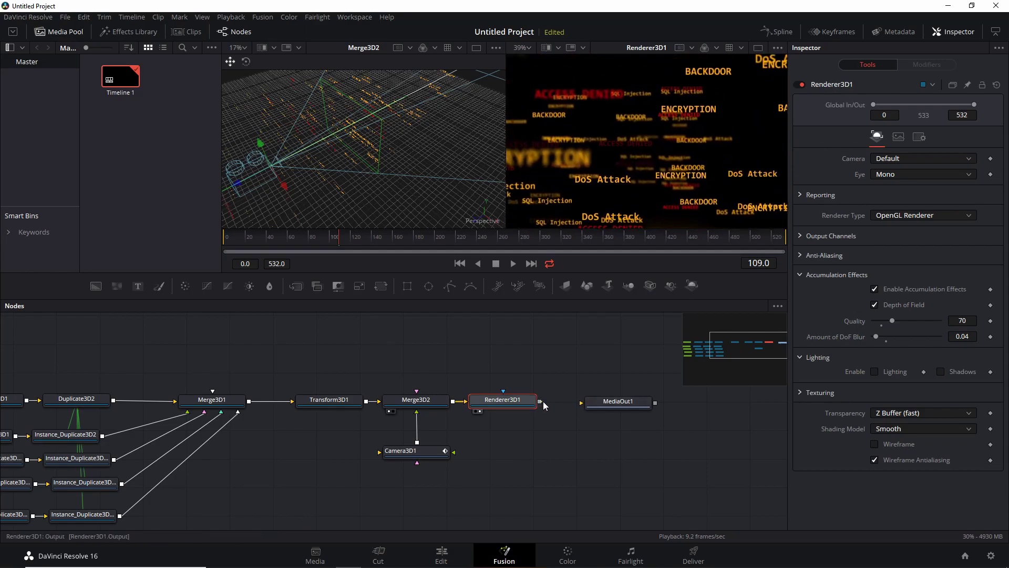
Step: Connect Renderer3D1's output to MediaOut1 and look over the rendered image and the node chain
drag(544, 401, 613, 402)
click(617, 403)
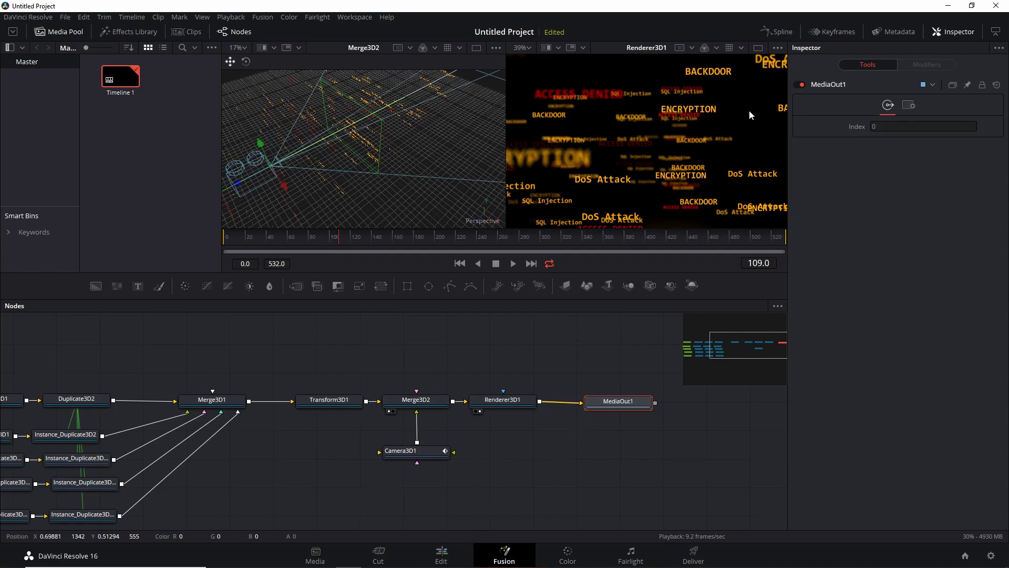
scroll(718, 128, down, 2)
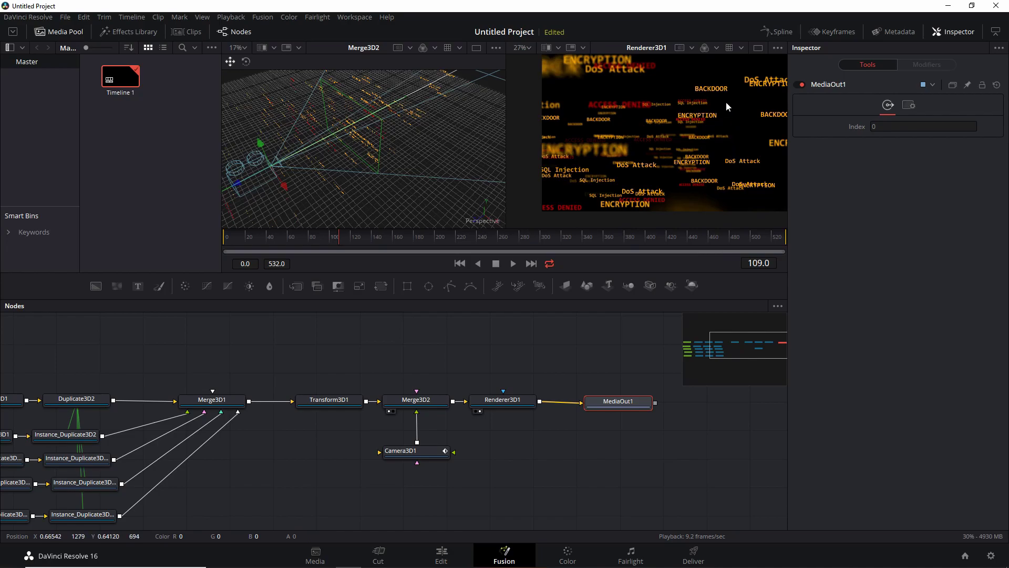
scroll(423, 349, left, 5)
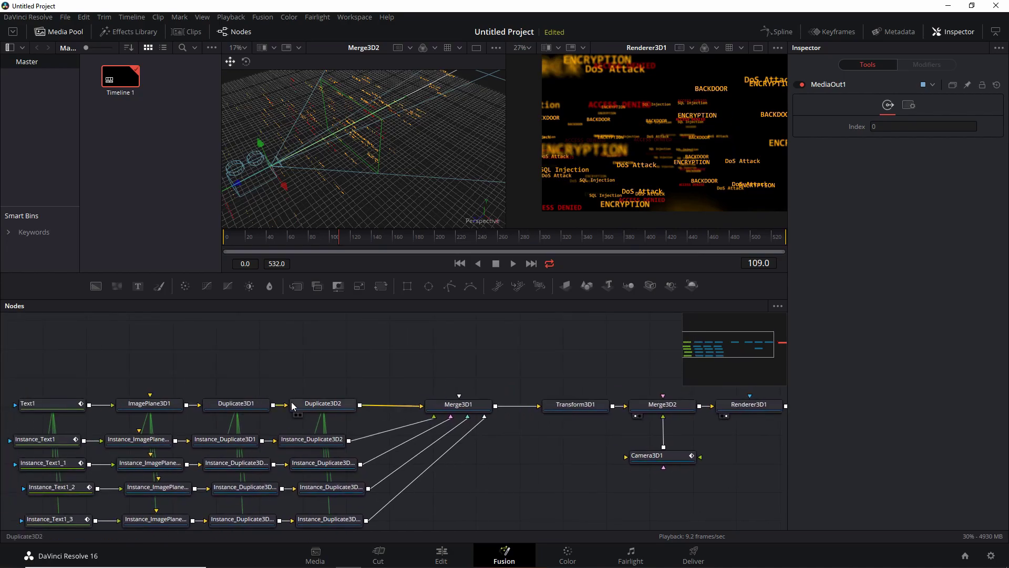
Step: Review the jitter settings and the copy and offset settings of Duplicate3D1
click(236, 404)
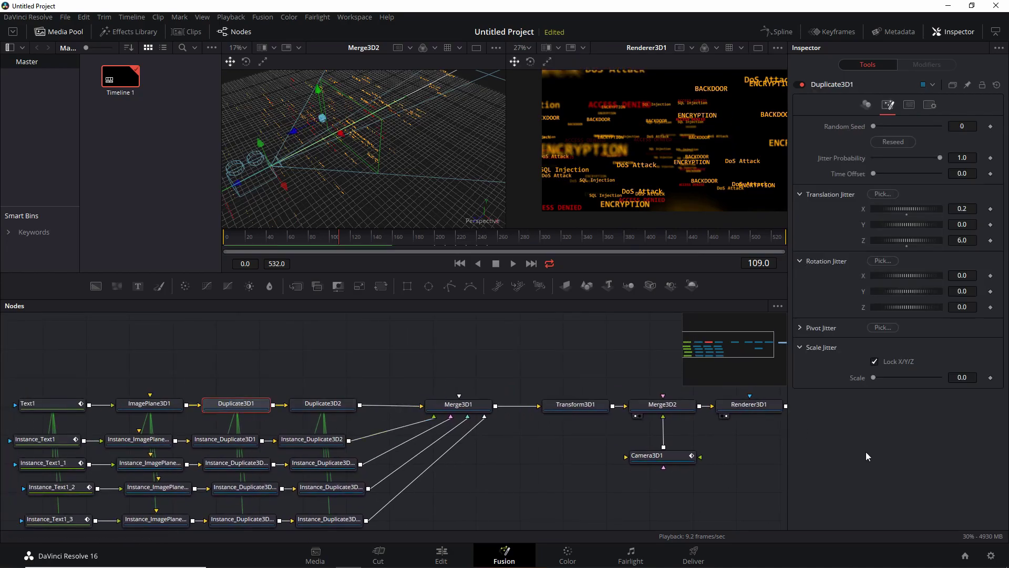
click(866, 105)
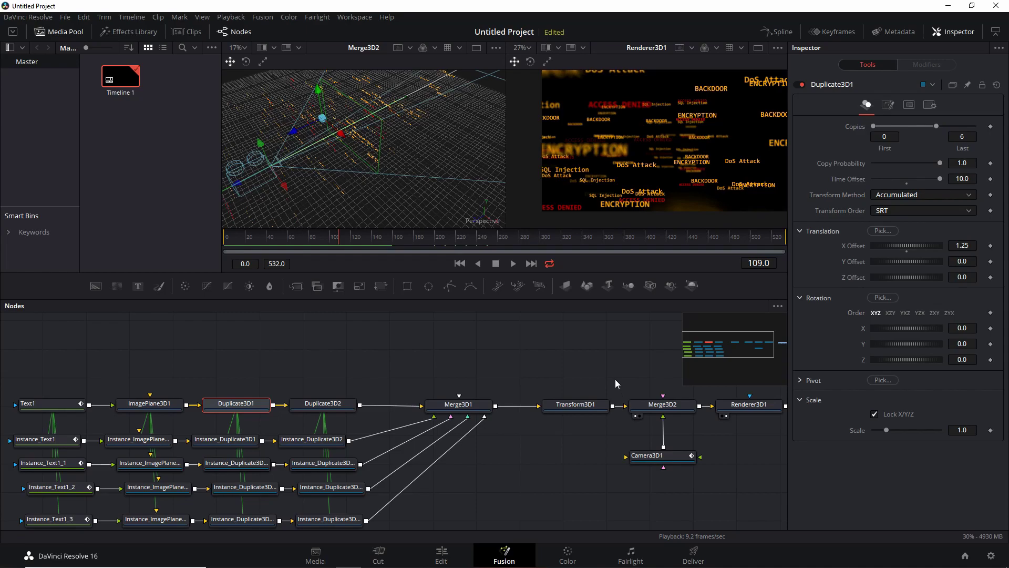
drag(613, 382, 560, 363)
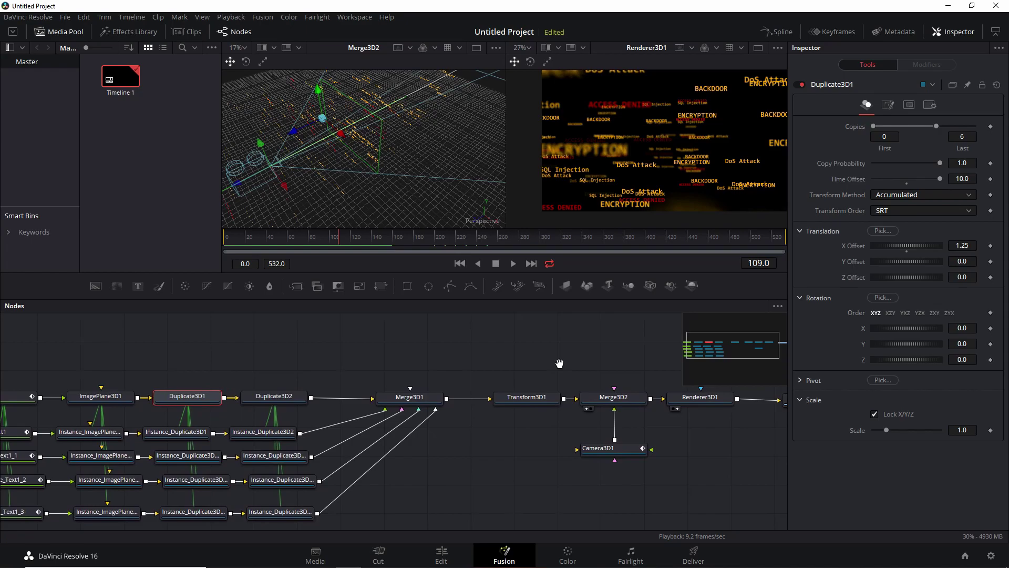
Step: Show Merge3D2 in the second viewer instead of the MediaOut1 output
click(700, 397)
drag(490, 488, 388, 431)
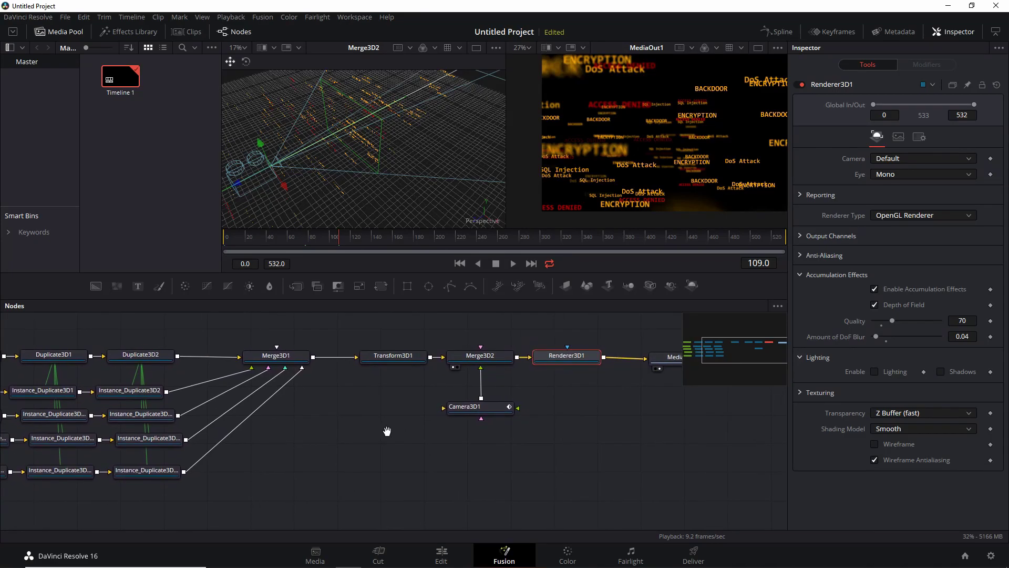
click(493, 362)
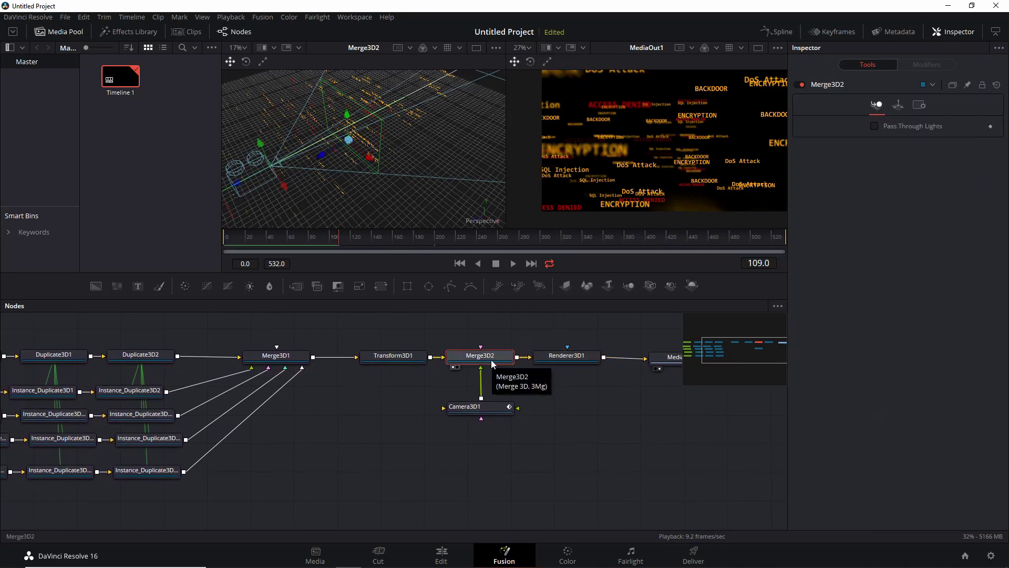
key(2)
Step: Add a FastNoise node in the empty area below the camera and show it in the first viewer
drag(390, 457, 409, 418)
click(357, 453)
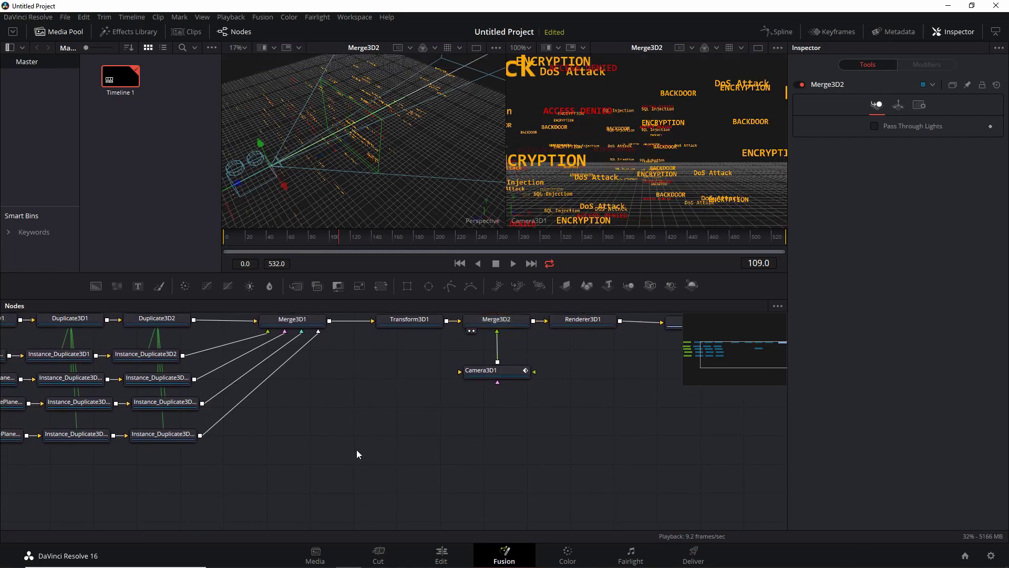
key(shift+space)
text(fast)
key(Down)
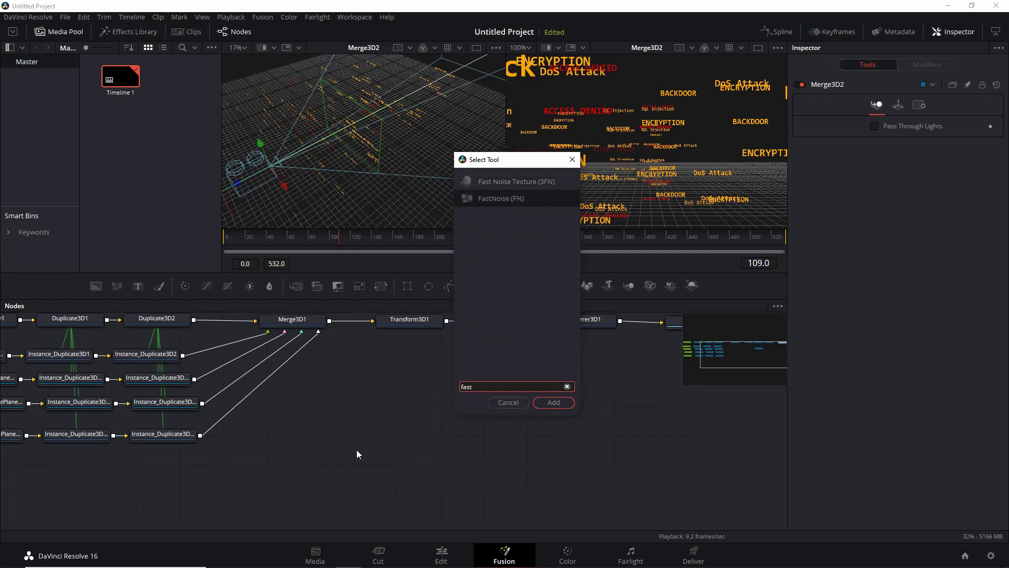
key(Return)
drag(357, 453, 477, 172)
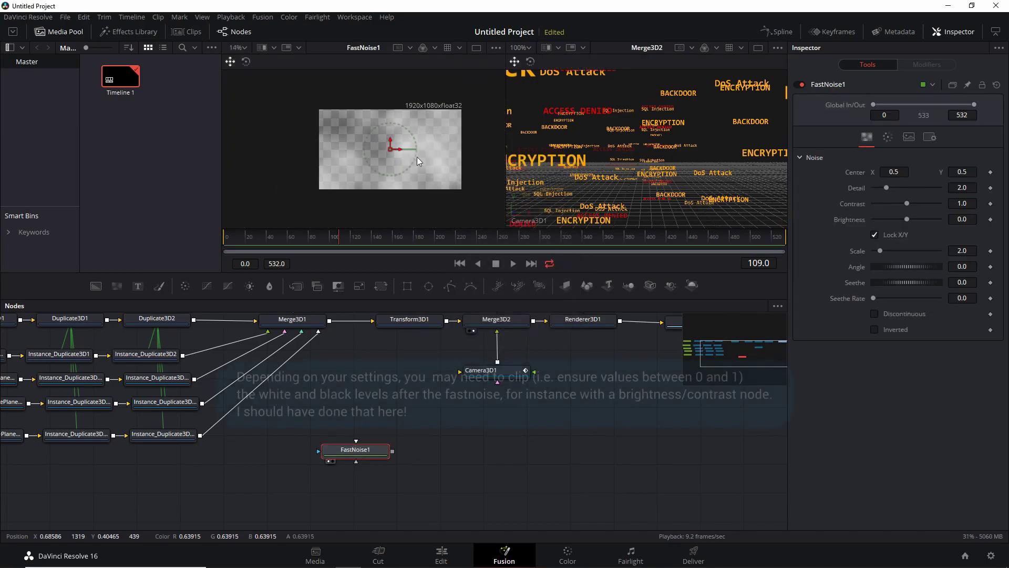
scroll(417, 157, down, 1)
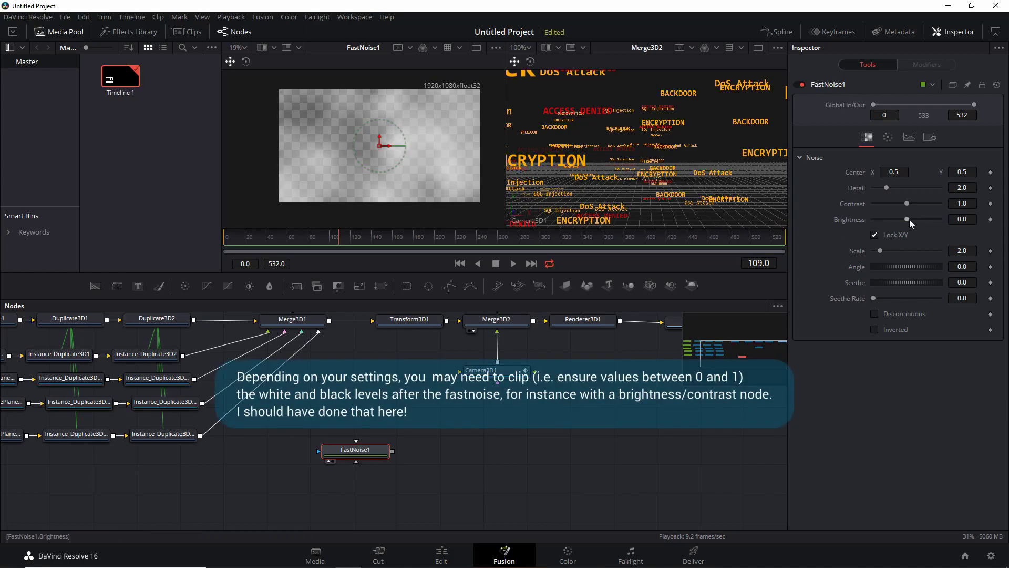
Step: Set FastNoise1's Contrast to 5.0, Scale to 20.0 and Brightness to -3.0 for small scattered specks
drag(907, 219, 949, 204)
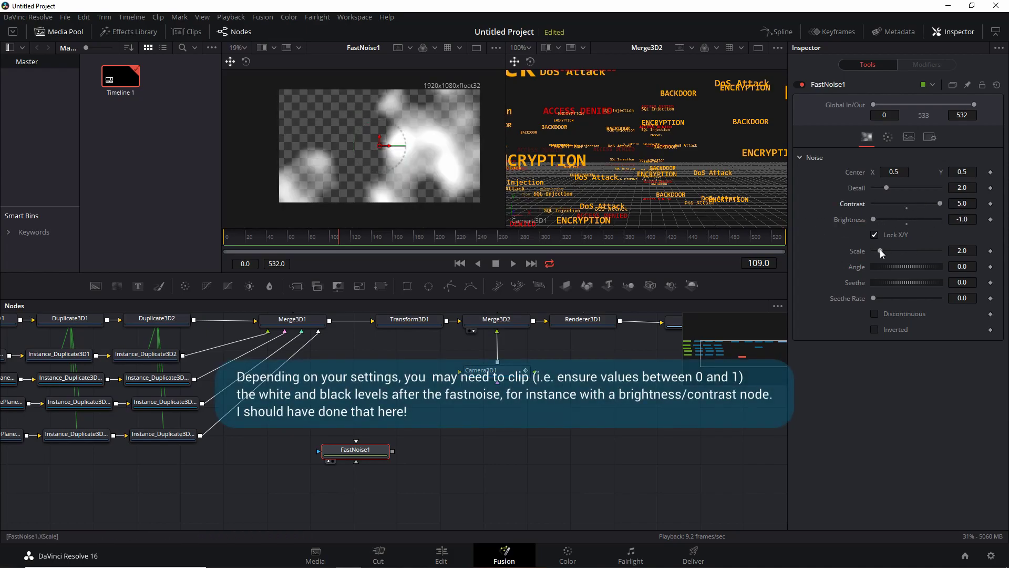
drag(880, 251, 941, 251)
click(963, 219)
key(BackSpace)
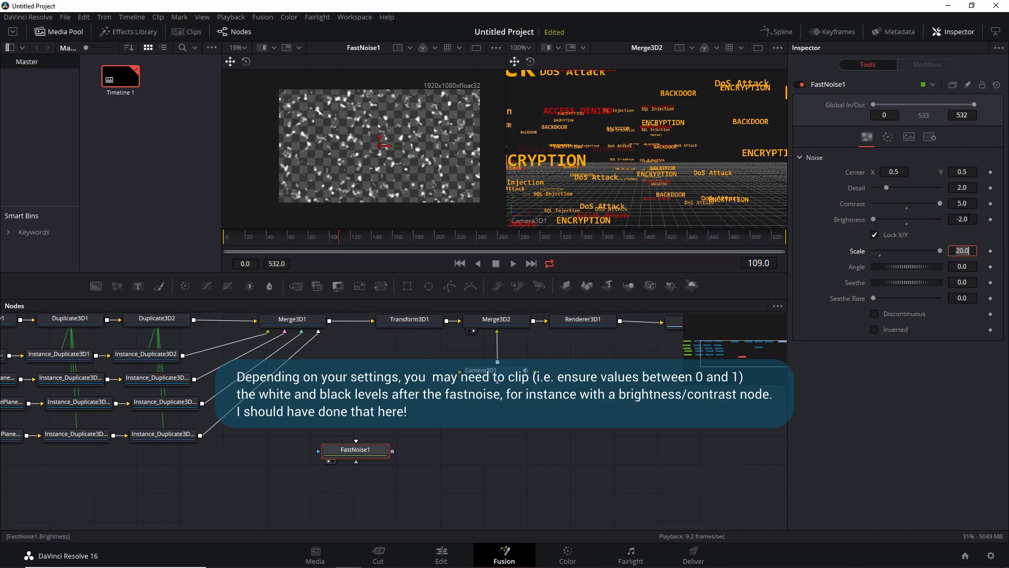
text(-3)
key(Return)
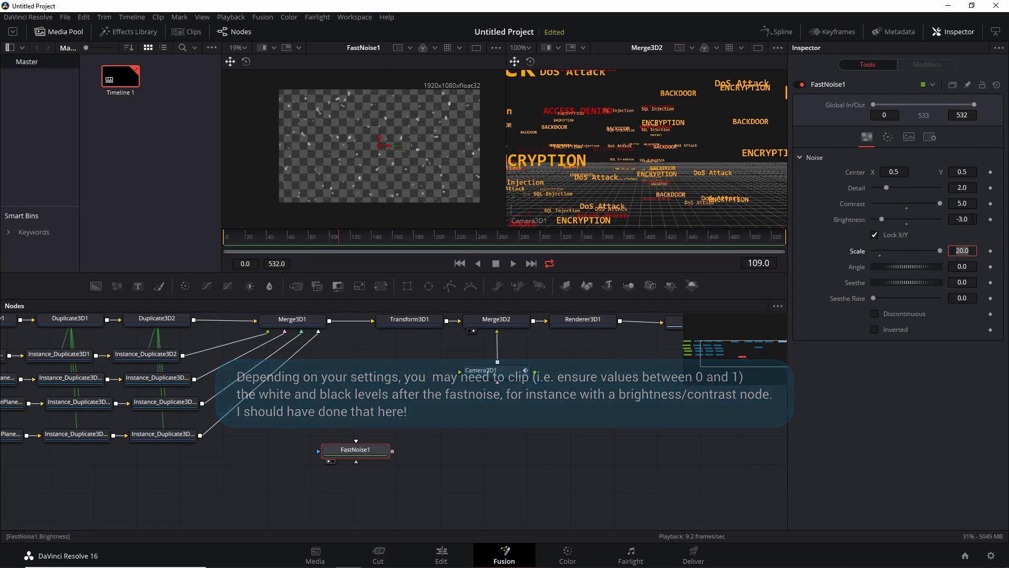
Step: Set FastNoise1's Seethe Rate to about 0.1 and preview the moving noise in playback
drag(363, 456, 335, 455)
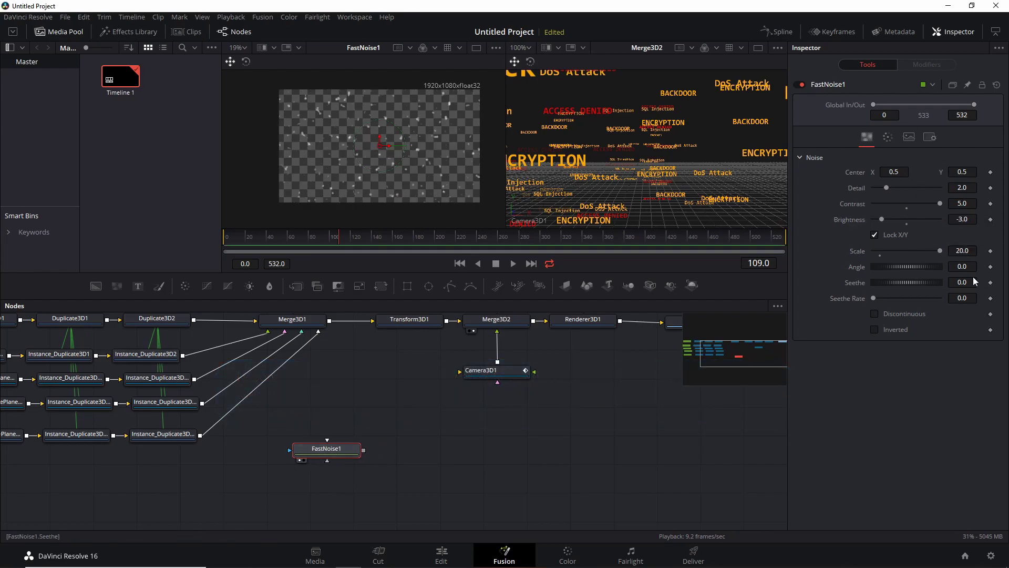
drag(876, 298, 881, 299)
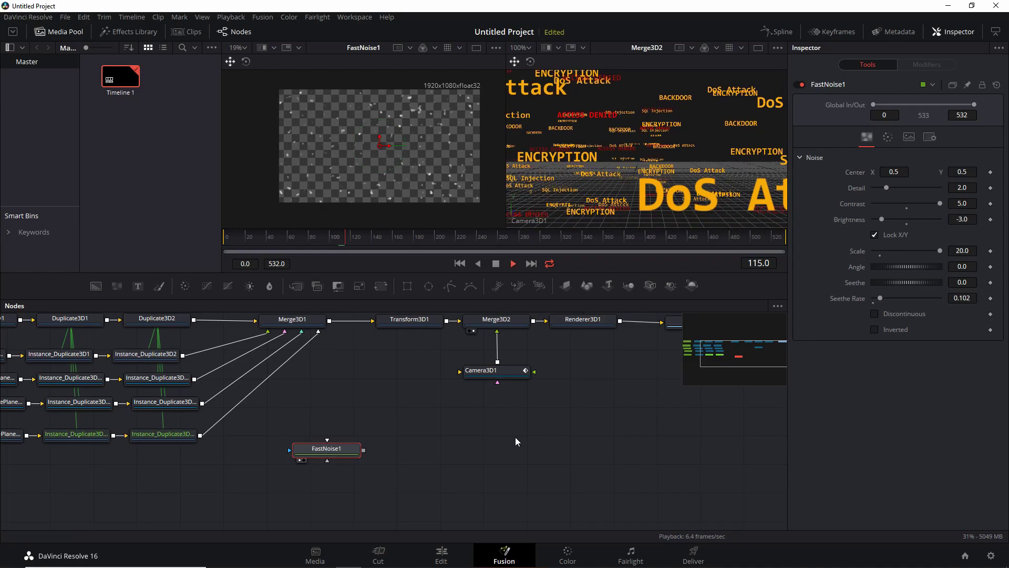
key(space)
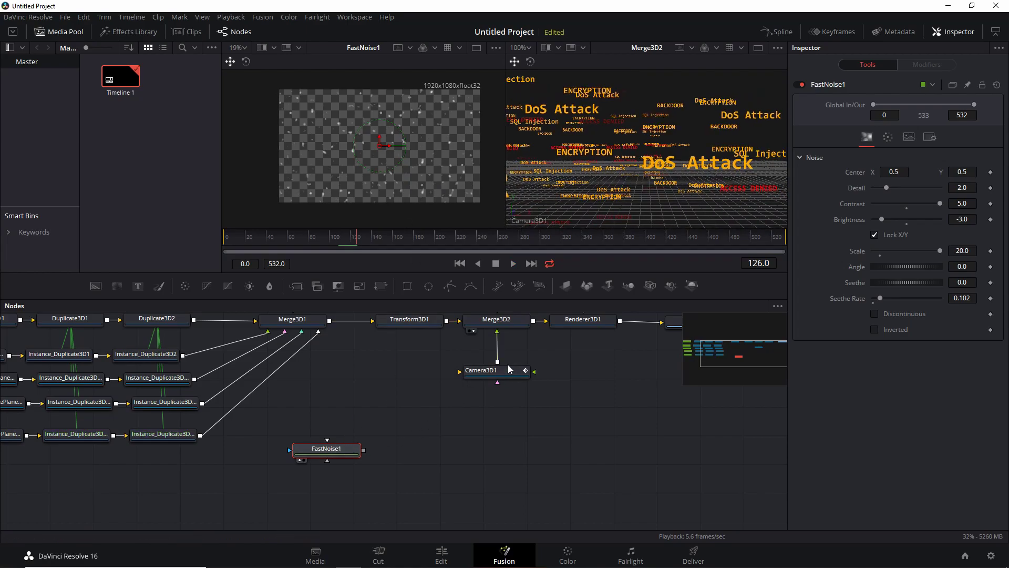
Step: Add a Resize node after FastNoise1 and show it in the first viewer
key(shift+space)
text(res)
key(Return)
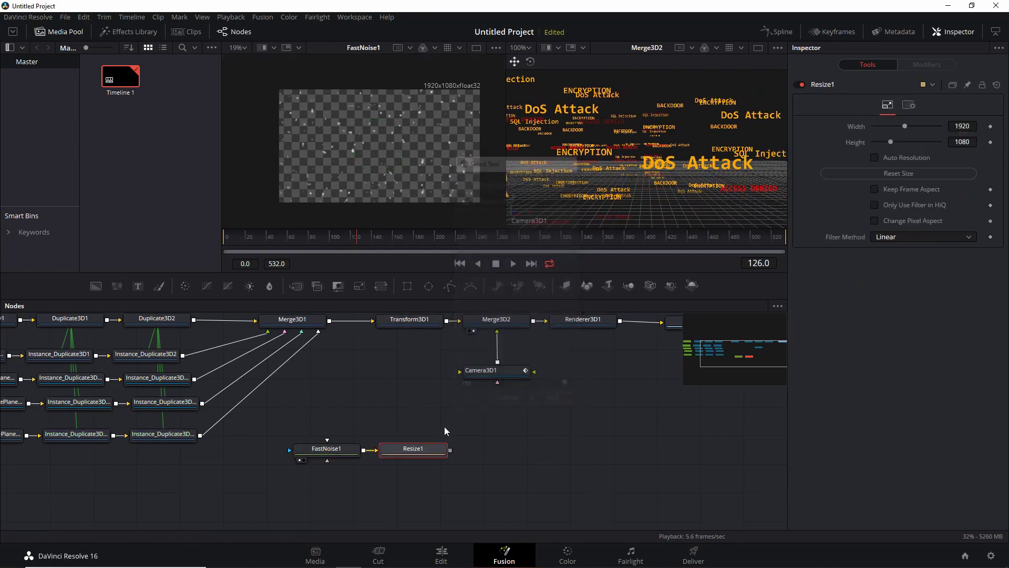
drag(415, 449, 417, 168)
Step: Set Resize1's width to 48 and height to 27, and enlarge the view of the small image
click(967, 126)
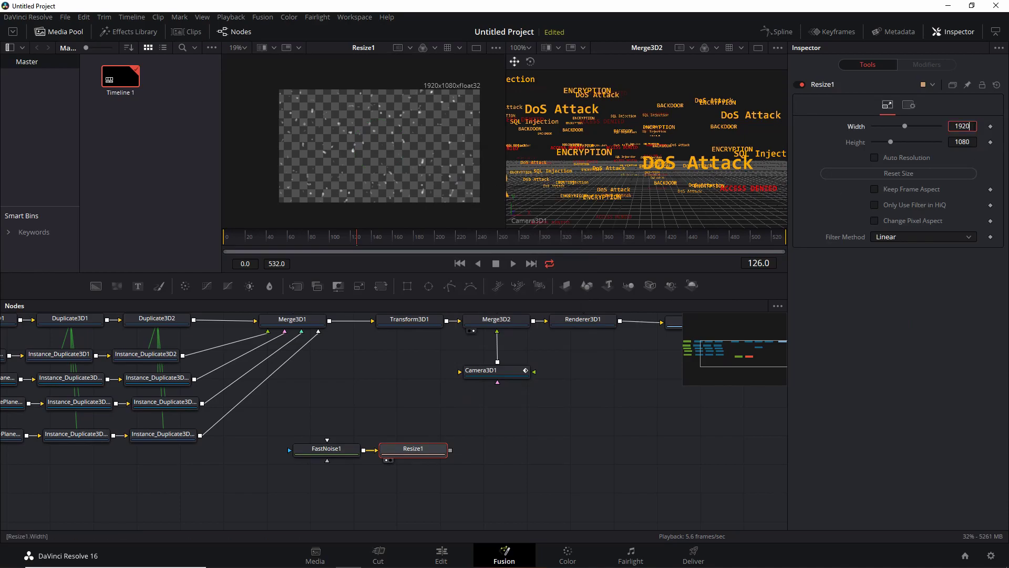
key(BackSpace)
key(BackSpace)
key(BackSpace)
key(BackSpace)
text(48)
key(Tab)
text(27)
key(Tab)
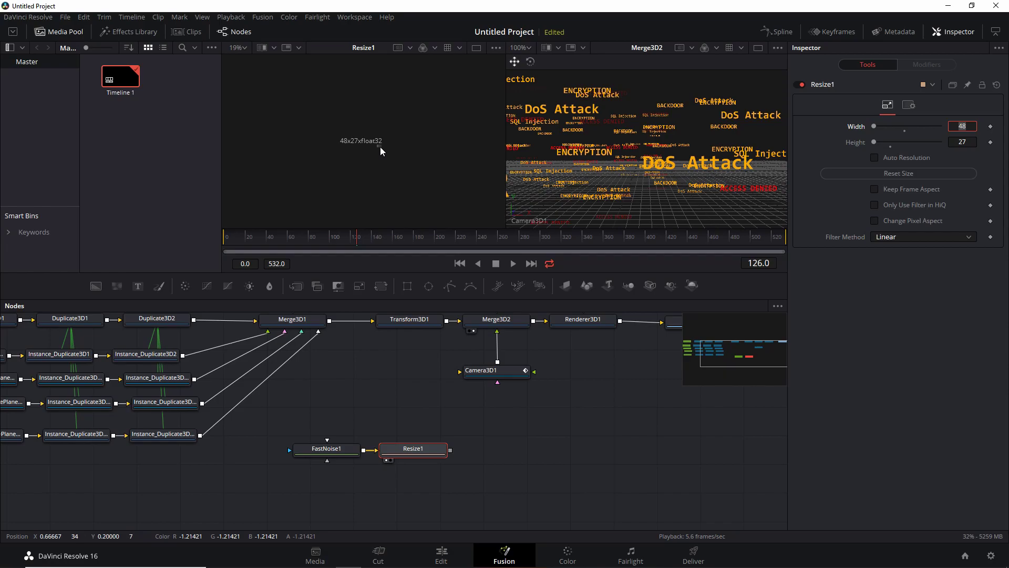
scroll(380, 147, up, 5)
scroll(379, 148, up, 2)
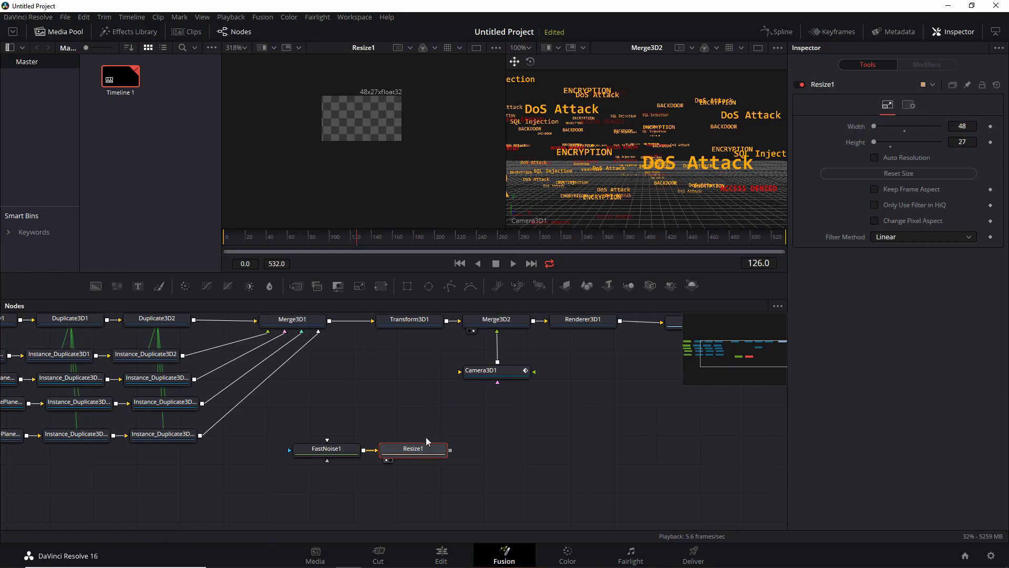
Step: Add a second Resize node at 1920 by 1080 after Resize1 and show it in the first viewer
key(shift+space)
text(resize)
key(Return)
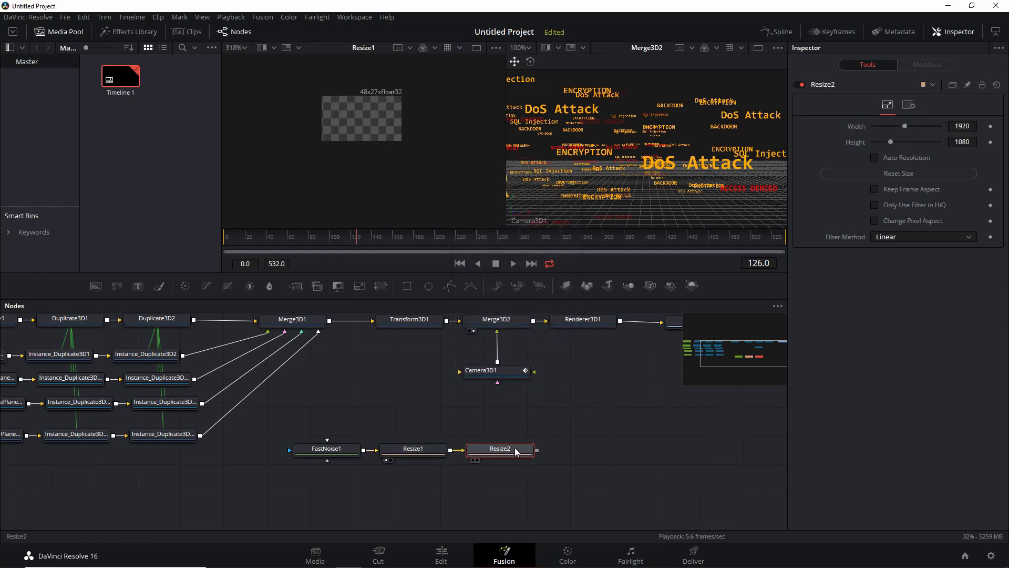
key(1)
scroll(409, 186, down, 6)
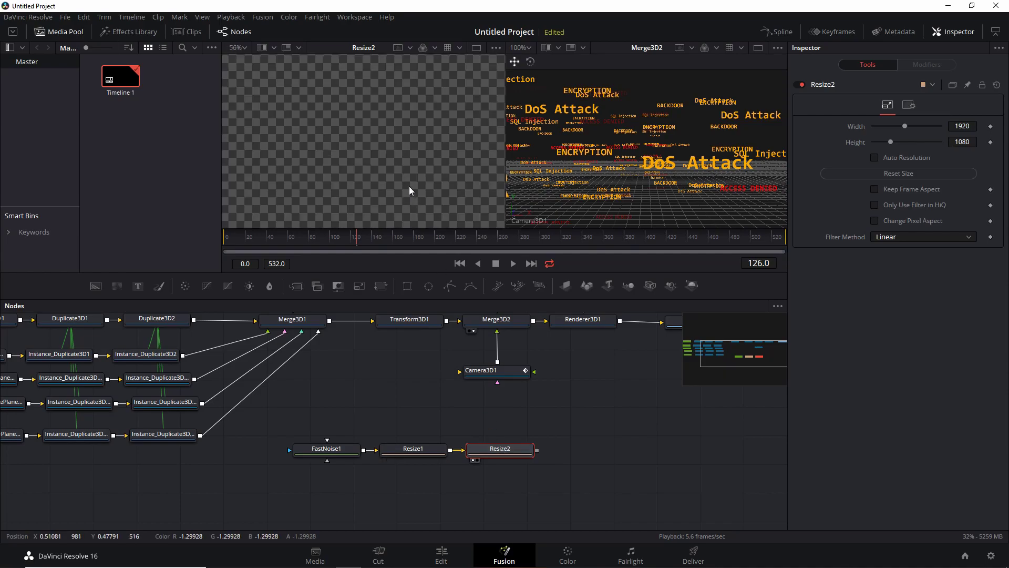
drag(401, 170, 376, 143)
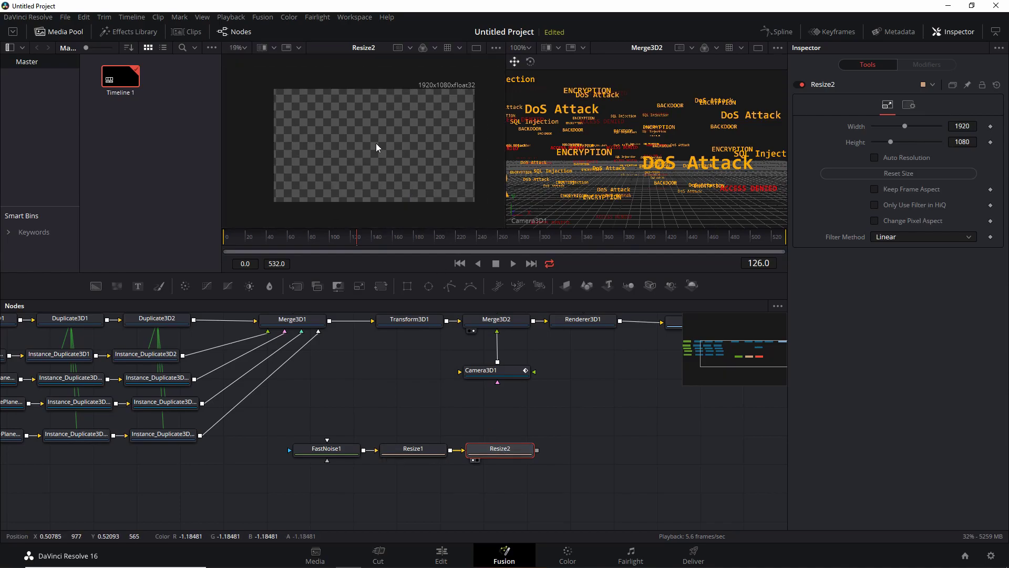
Step: Set the Filter Method of both Resize1 and Resize2 to Nearest Neighbor
click(417, 453)
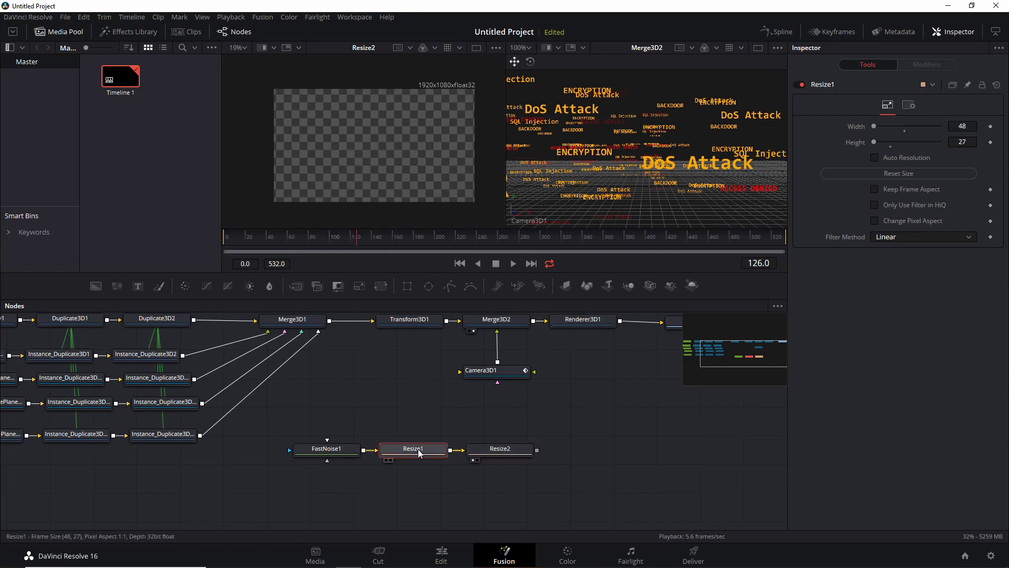
click(923, 238)
click(918, 250)
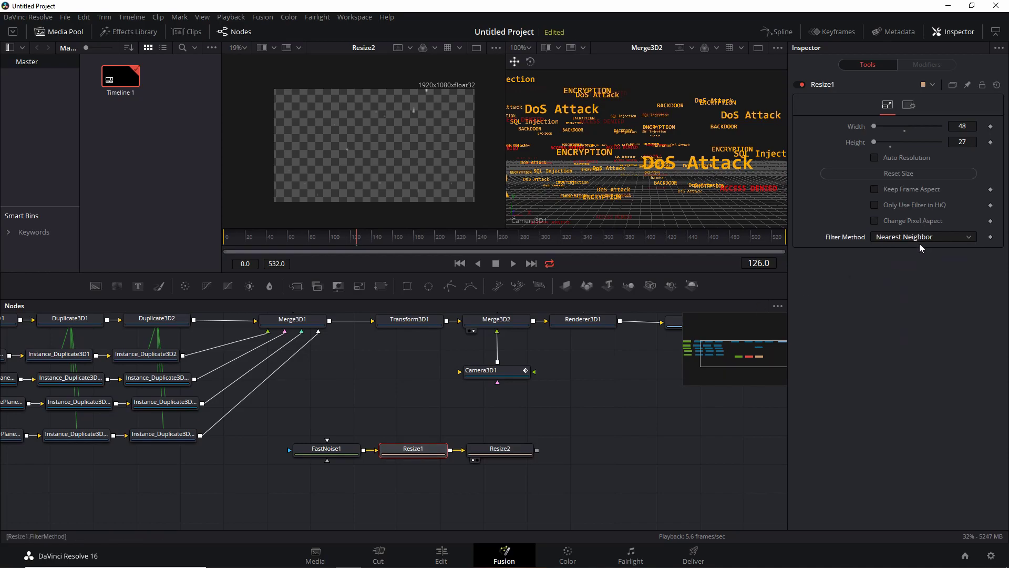
click(500, 450)
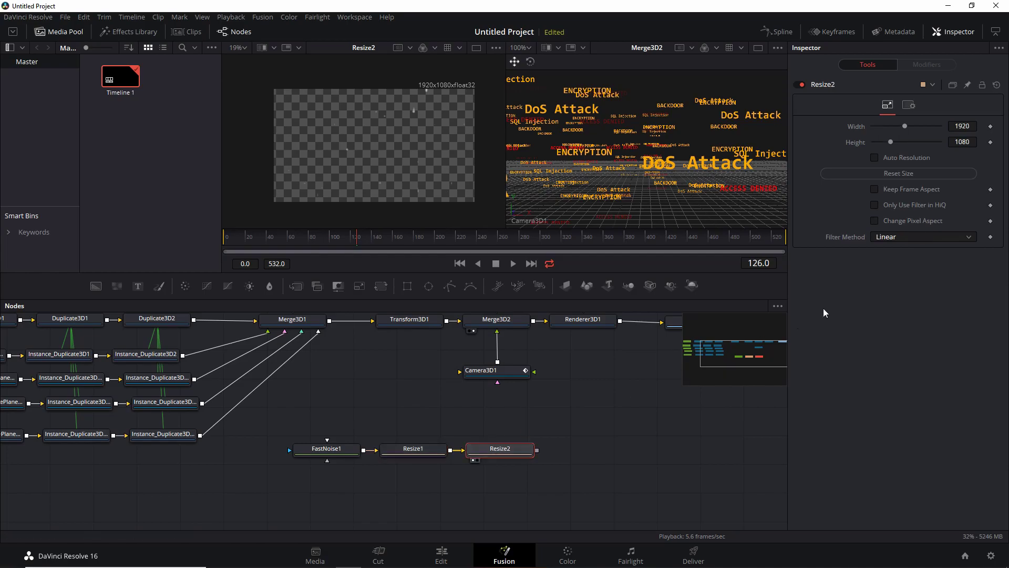
click(900, 236)
click(905, 251)
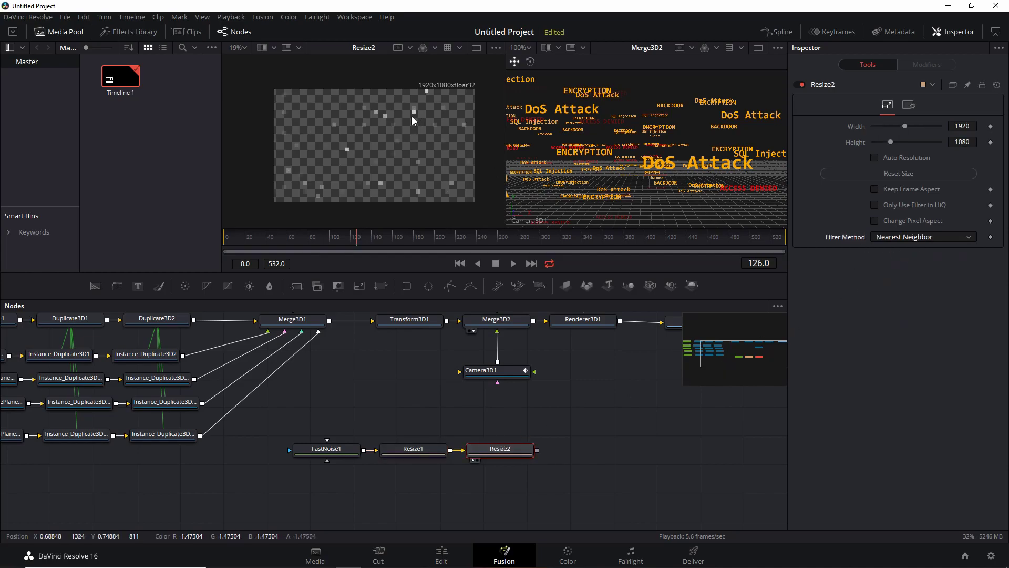
Step: Inspect the pixelated noise squares up close and play the composition from its first frame
scroll(412, 115, up, 2)
scroll(379, 123, down, 2)
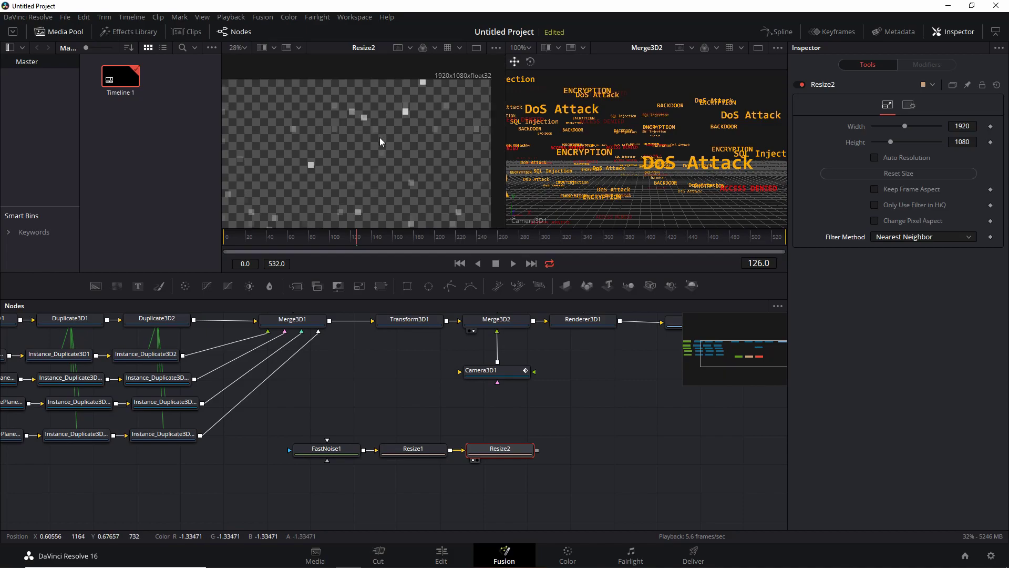
drag(413, 118, 386, 119)
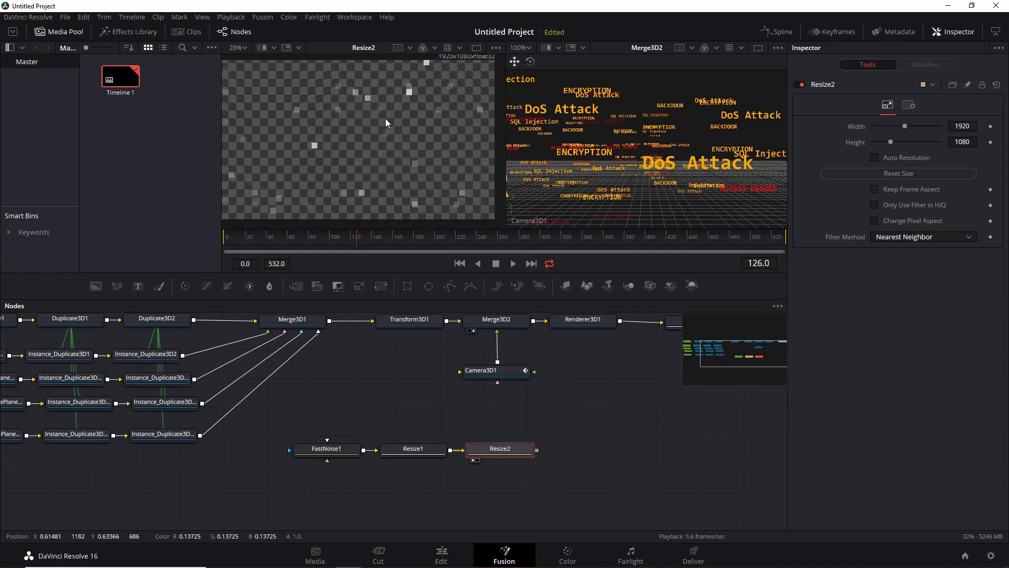
click(460, 264)
click(513, 263)
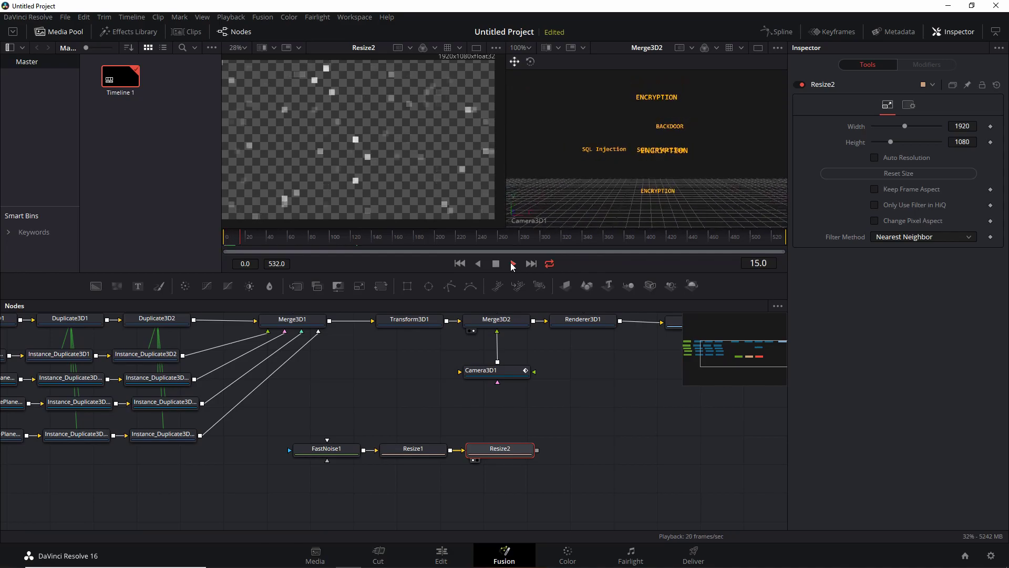
click(513, 263)
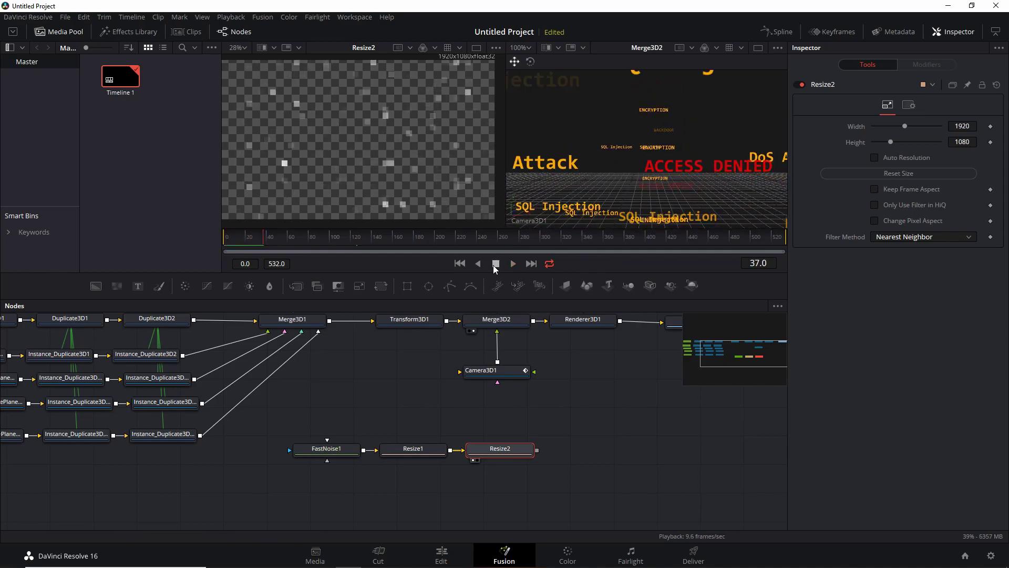
Step: Set FastNoise1's Color 2 to yellow with hue 0.16, saturation 0.873 and value 1.0, checking the colored squares in playback
click(341, 450)
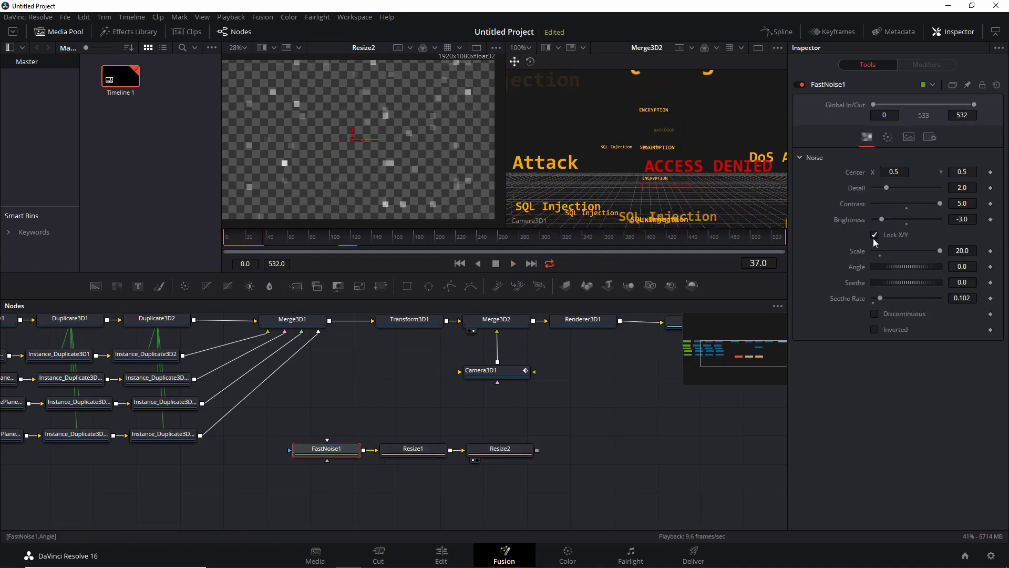
click(889, 138)
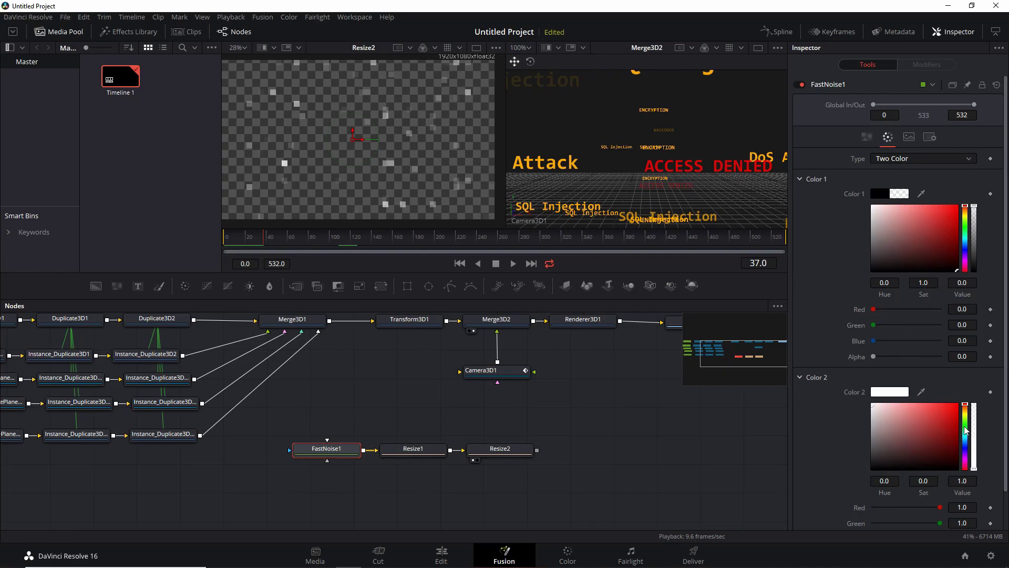
click(948, 403)
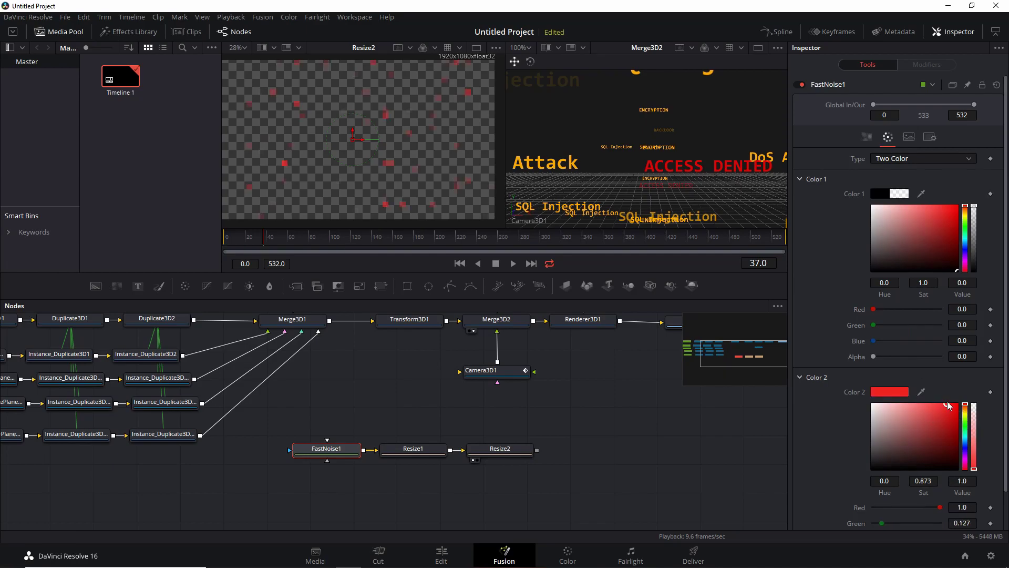
key(space)
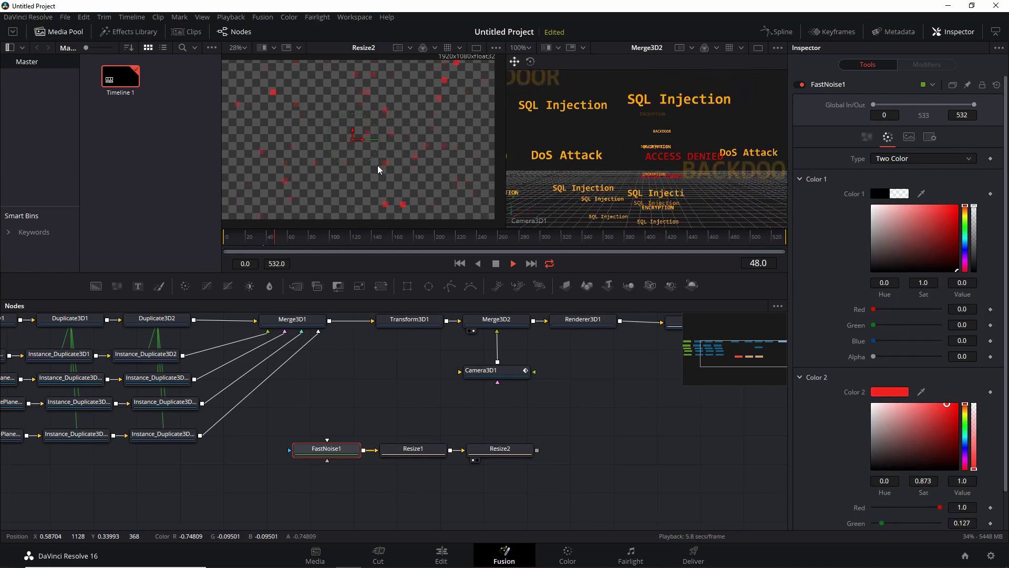
key(space)
click(966, 415)
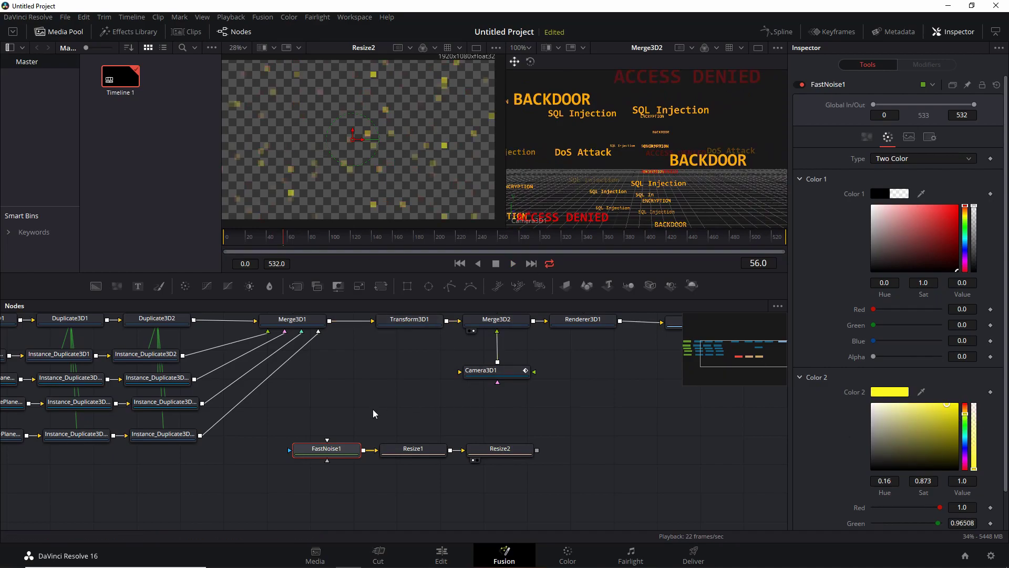
Step: Space FastNoise1 away from Resize1, add an Image Plane 3D after Resize2, and show it in the first viewer
drag(347, 450, 324, 450)
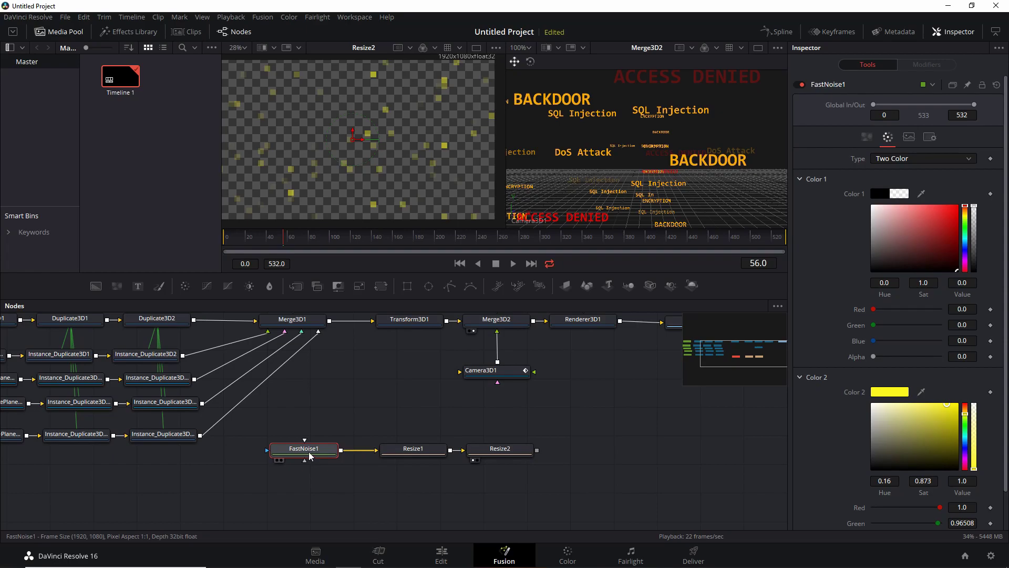
click(499, 453)
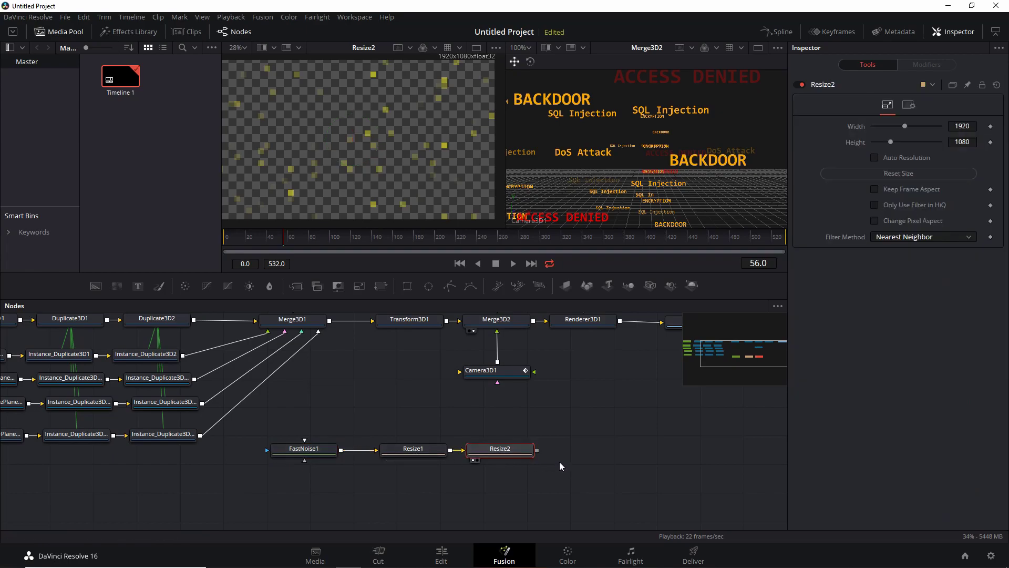
key(shift+space)
text(image)
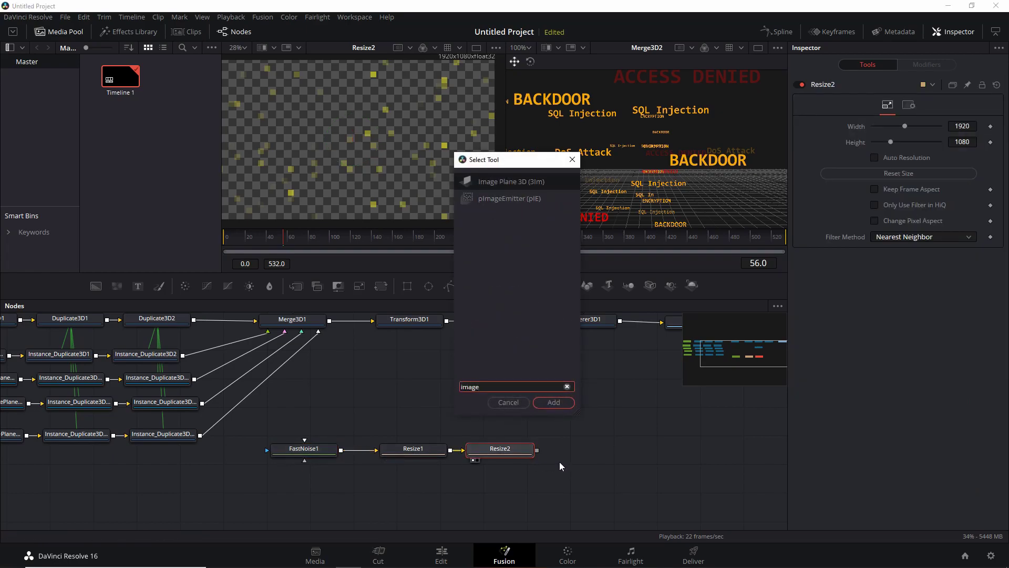
key(Return)
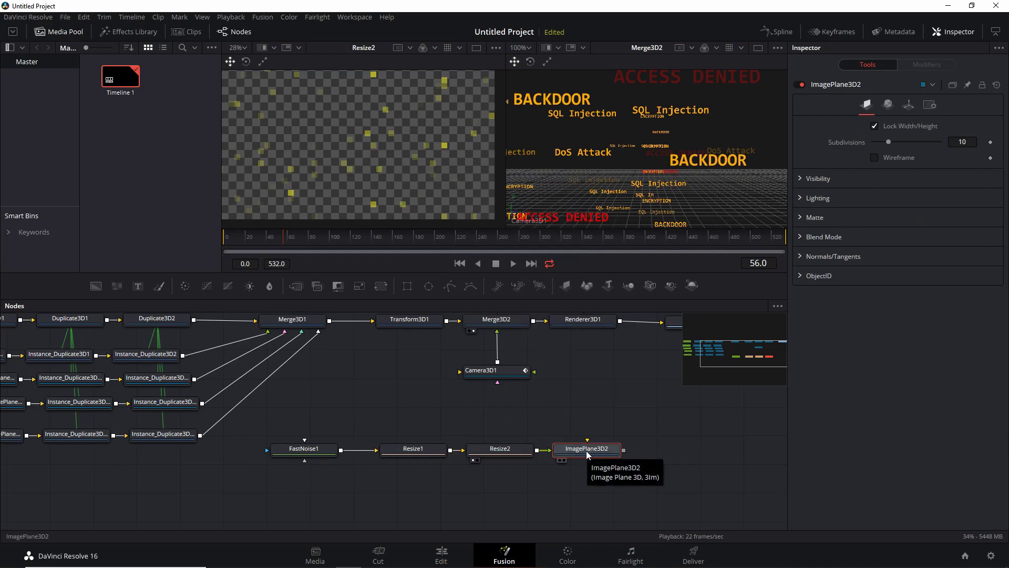
drag(587, 455, 418, 122)
scroll(368, 153, up, 5)
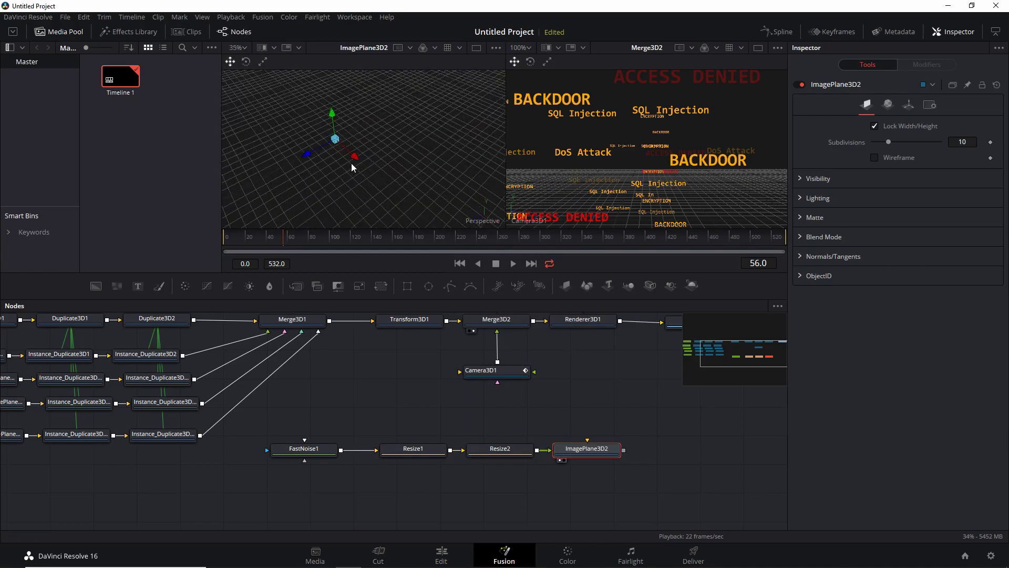
Step: Unlock the X/Y/Z scale of ImagePlane3D2 and set its X scale to 5.0 and Y scale to 3.111
drag(377, 148, 431, 130)
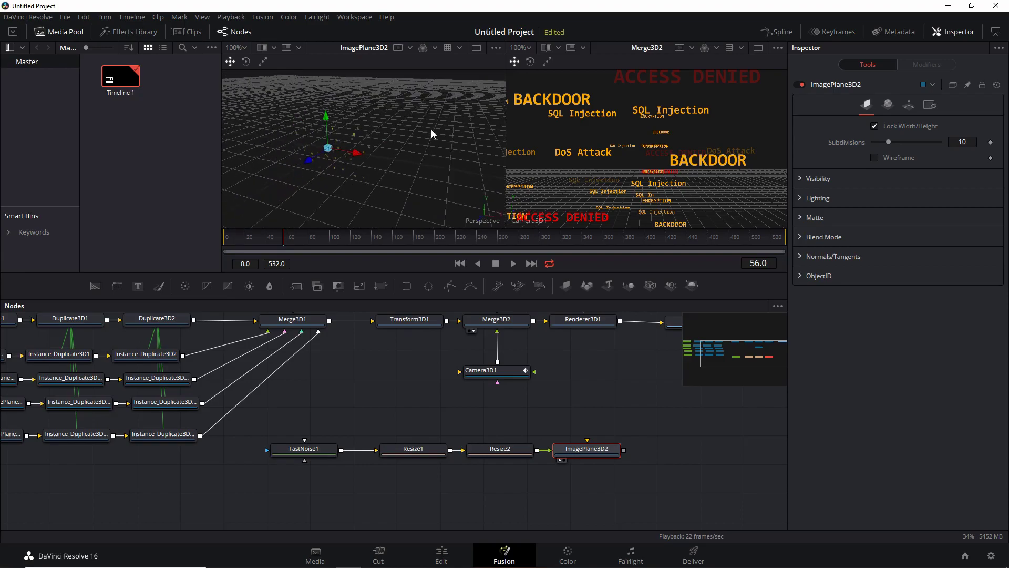
click(881, 126)
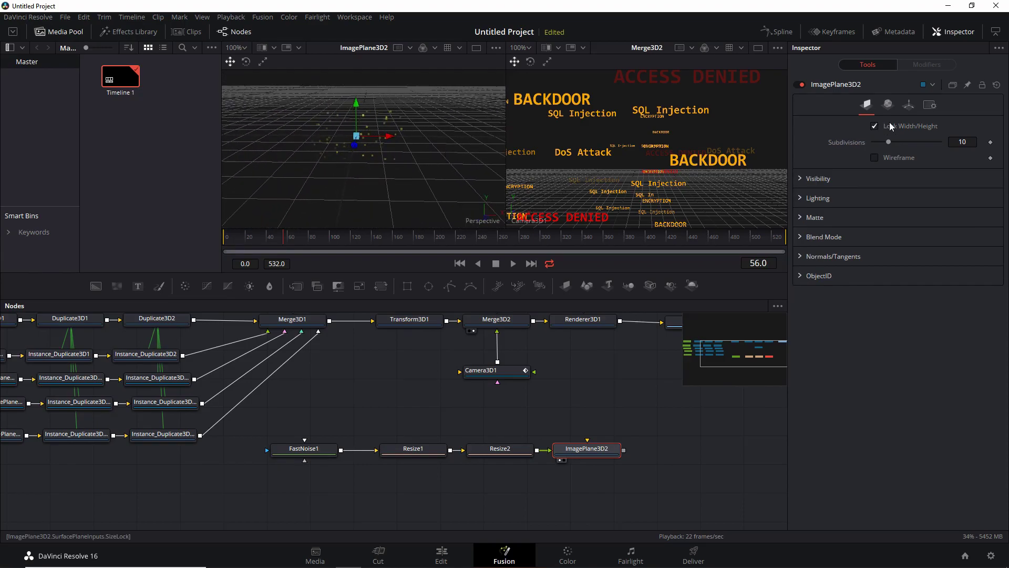
click(889, 106)
click(909, 106)
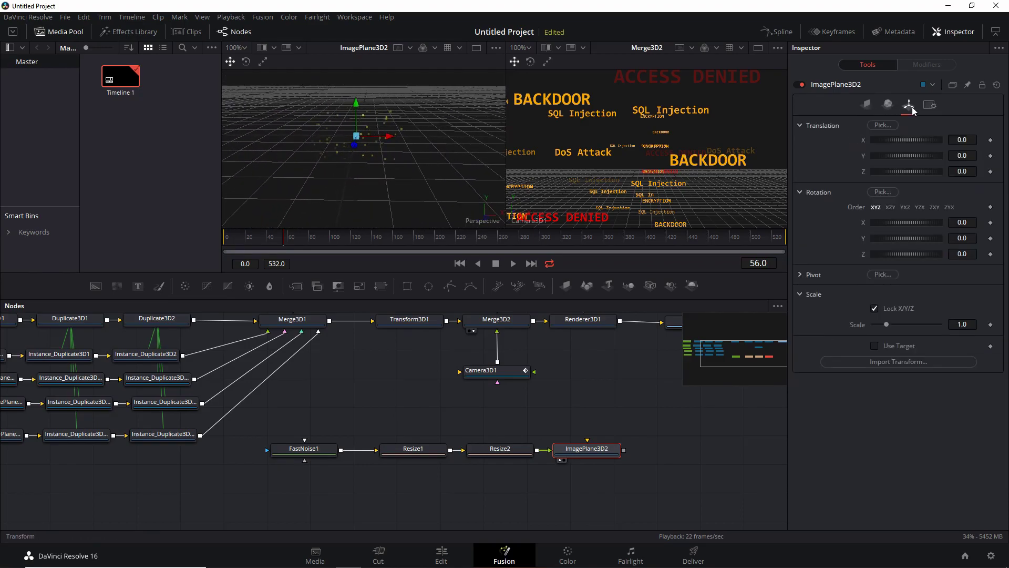
click(875, 309)
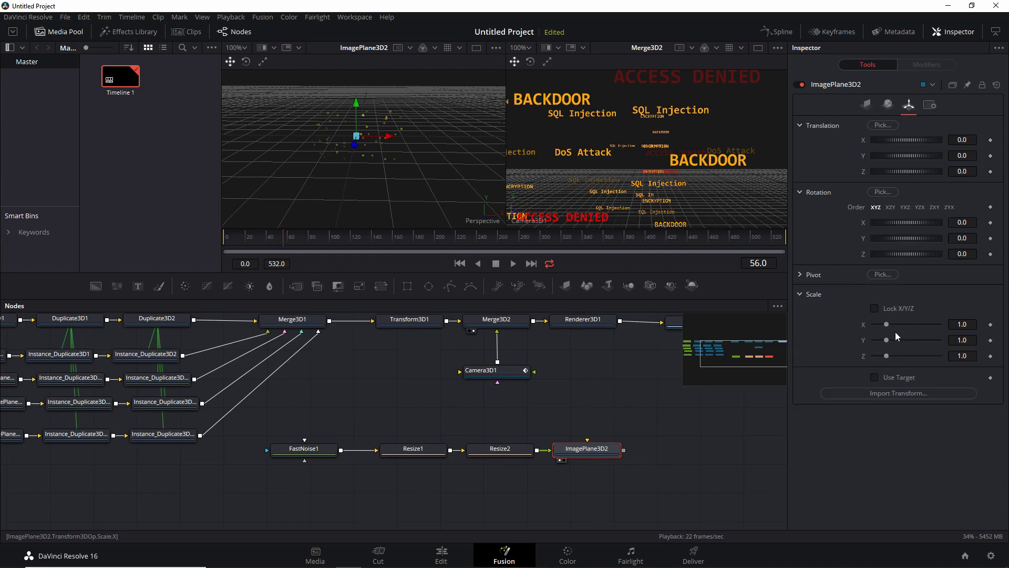
drag(887, 325, 947, 321)
drag(905, 339, 918, 337)
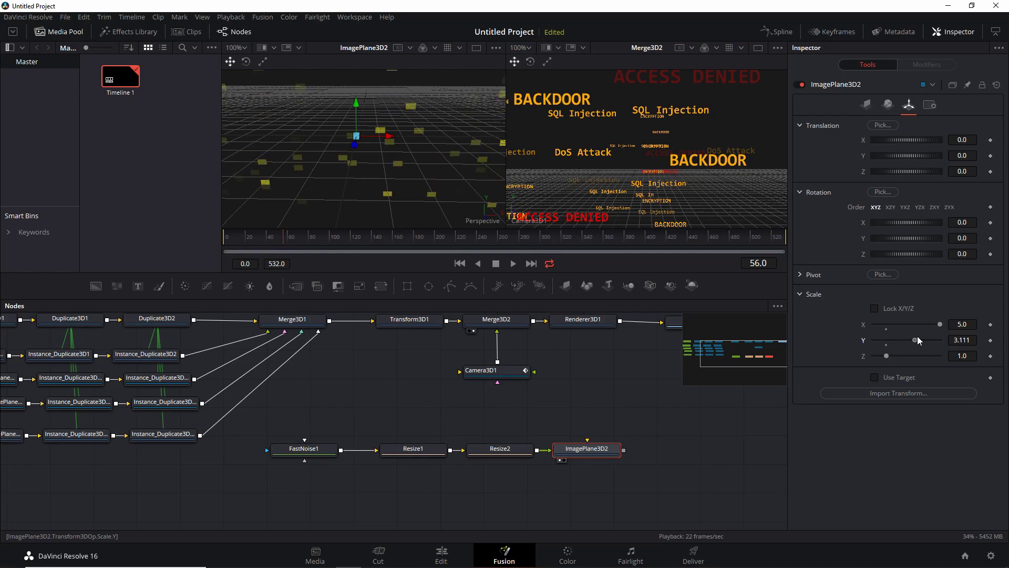
Step: Widen the noise image plane by setting its X scale to 15
scroll(381, 149, down, 4)
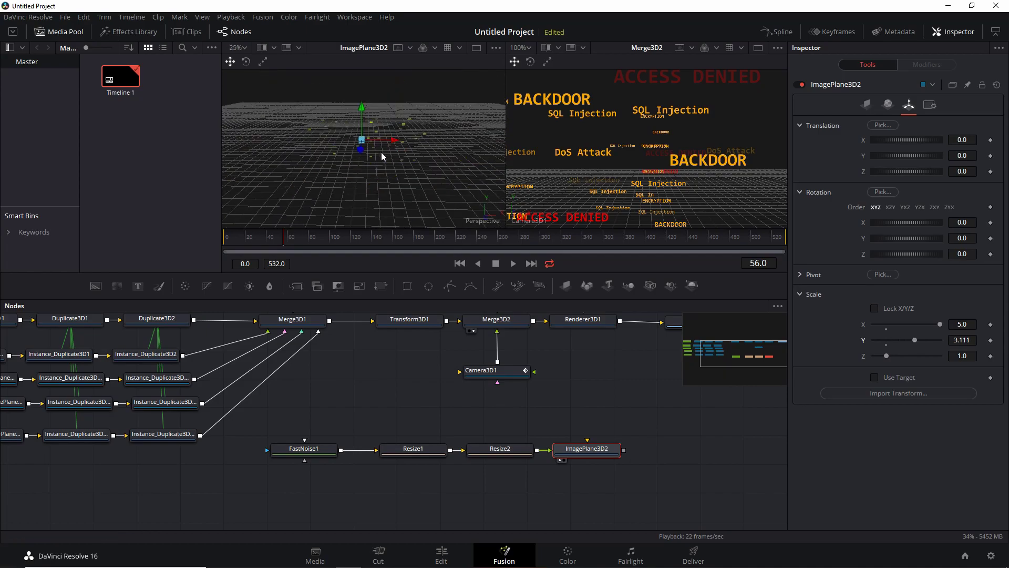
click(963, 324)
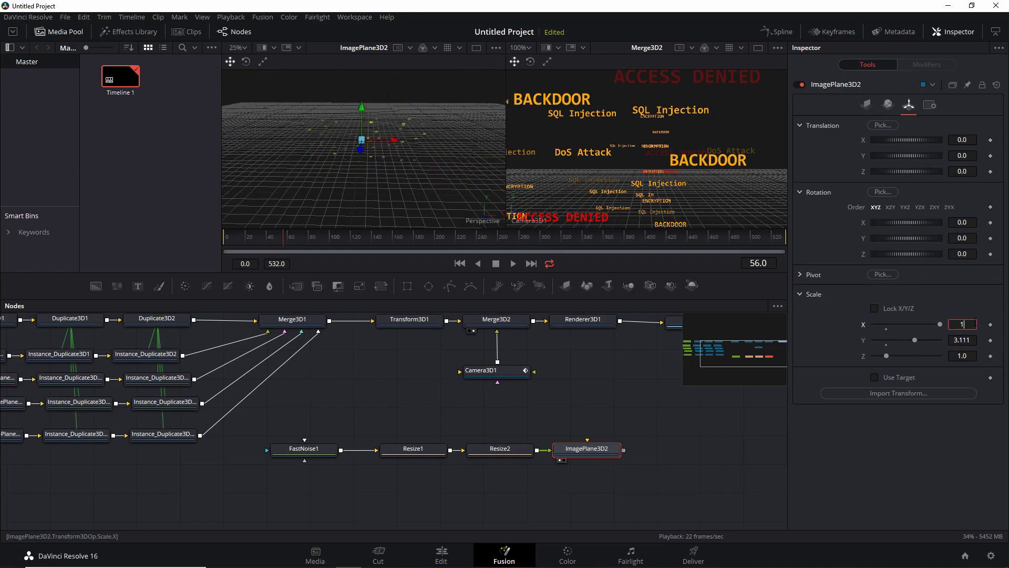
text(15)
key(Tab)
drag(422, 148, 418, 161)
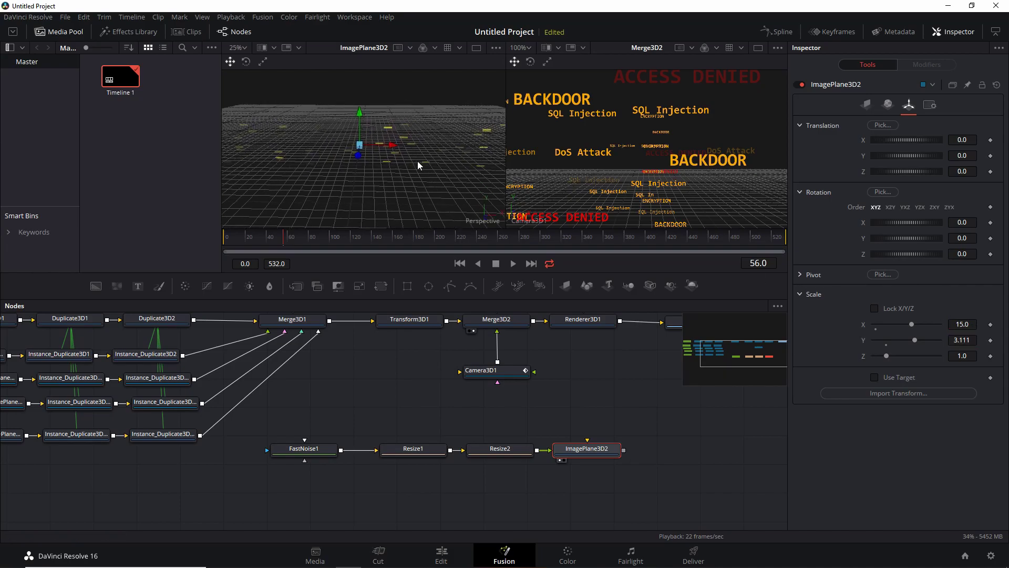
Step: Connect ImagePlane3D2 to Merge3D2 and show Merge3D2 in the first viewer
drag(625, 451, 507, 321)
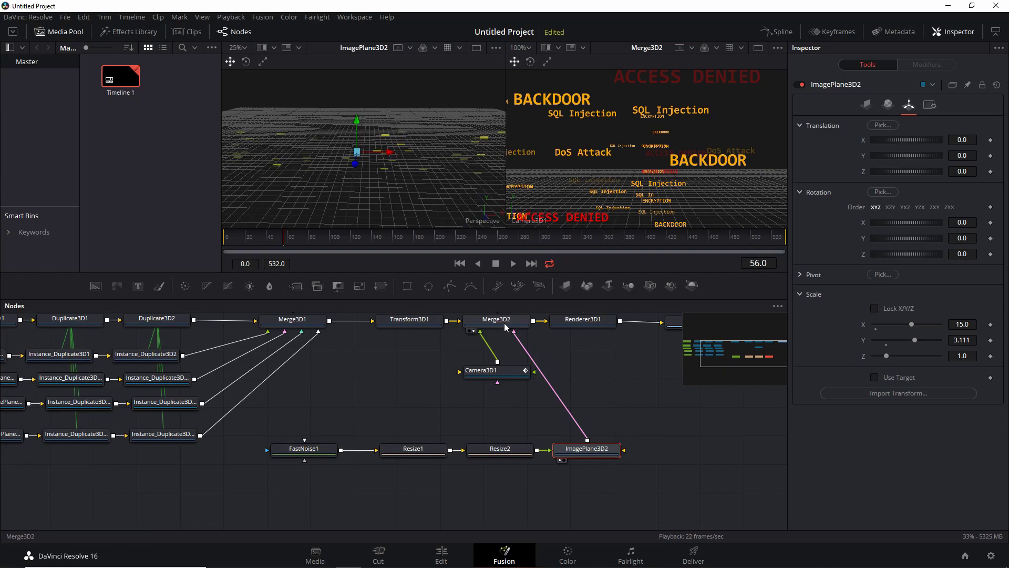
click(505, 325)
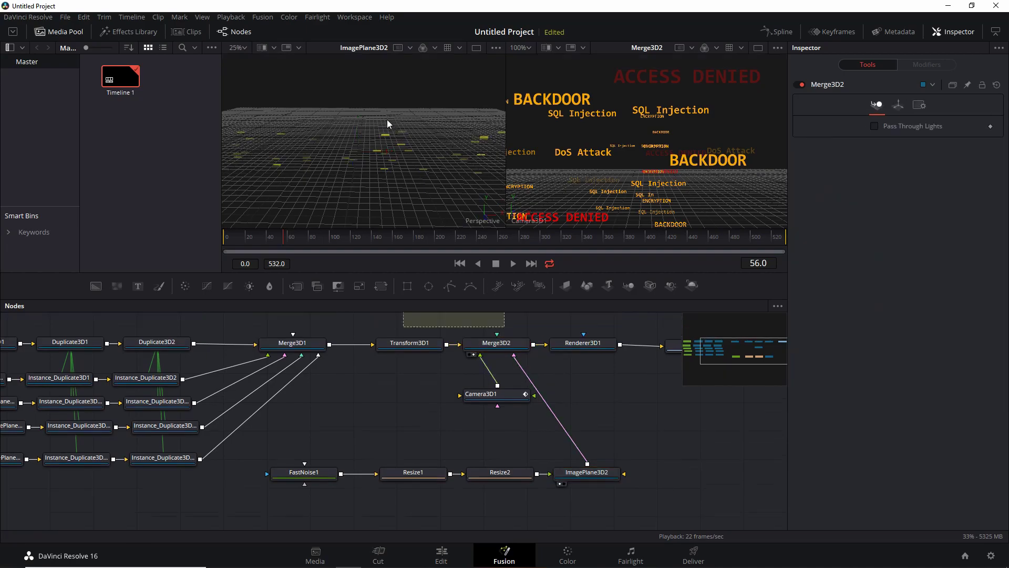
click(509, 386)
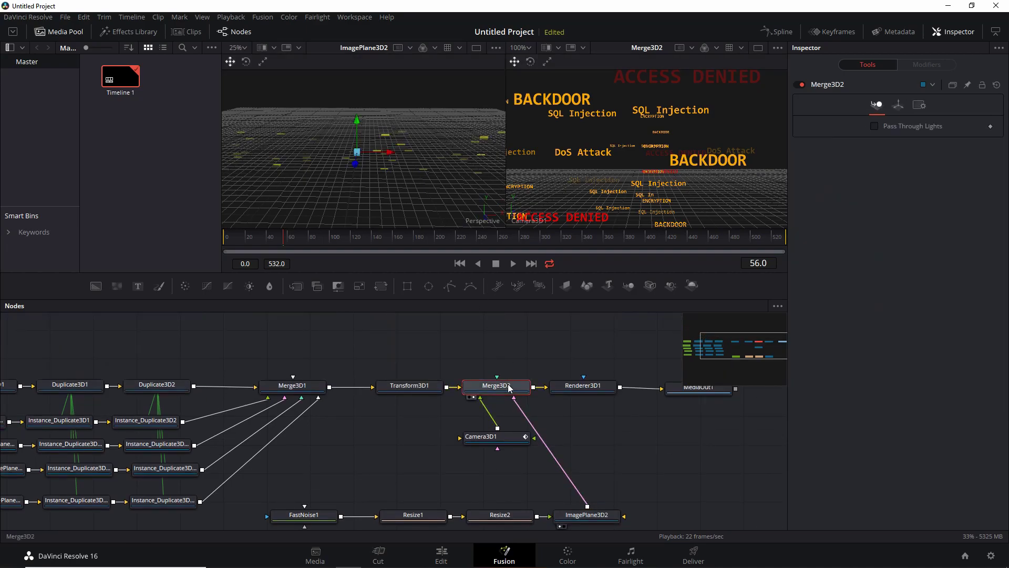
key(1)
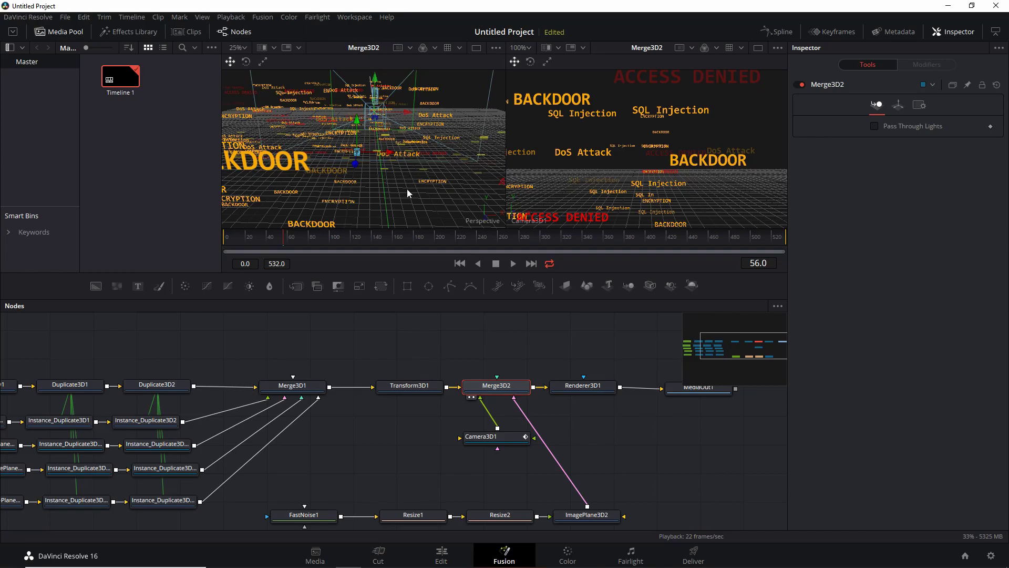
Step: Insert a Transform 3D node between ImagePlane3D2 and Merge3D2
click(597, 514)
key(shift+space)
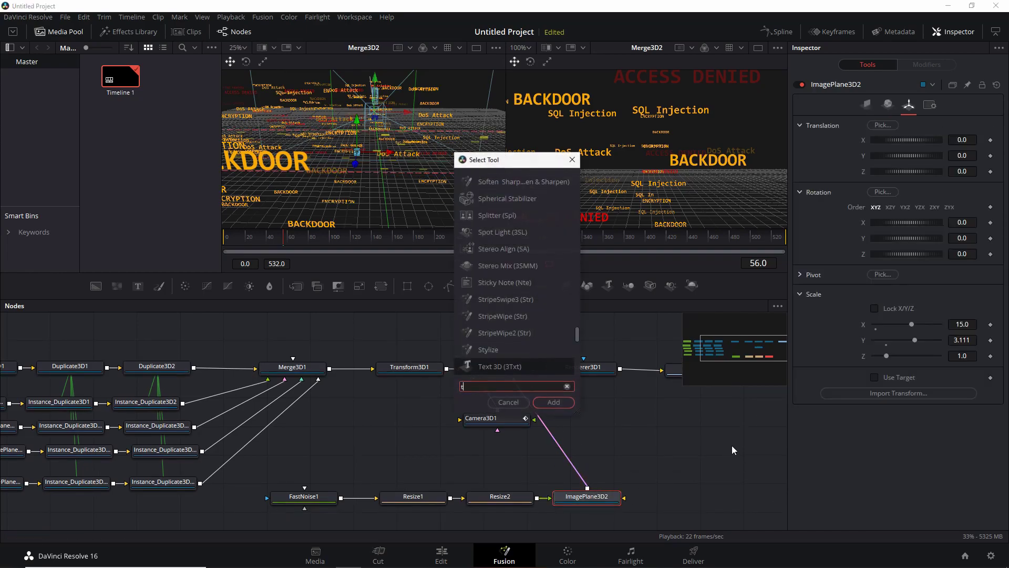
text(trans)
key(Down)
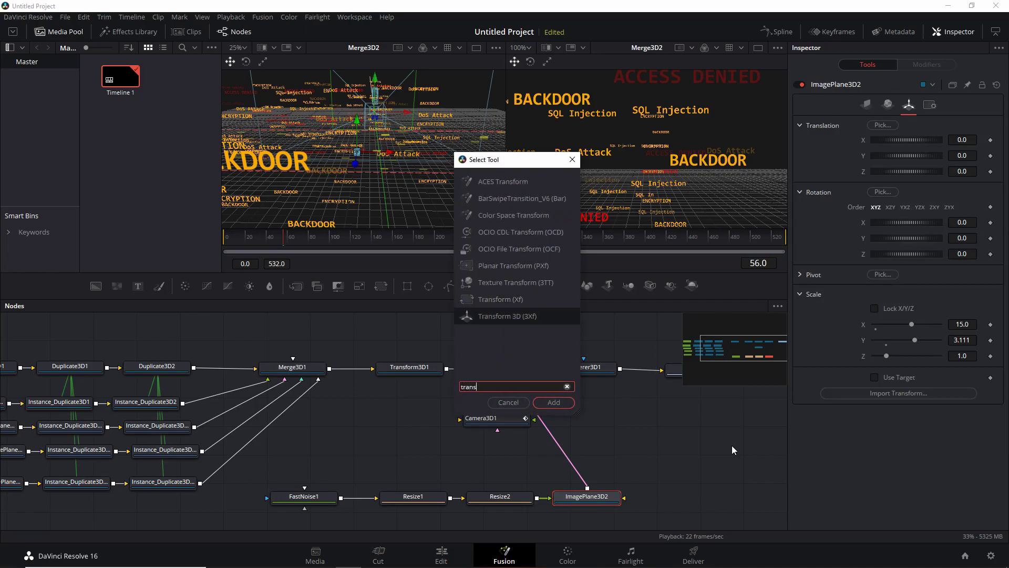
key(Return)
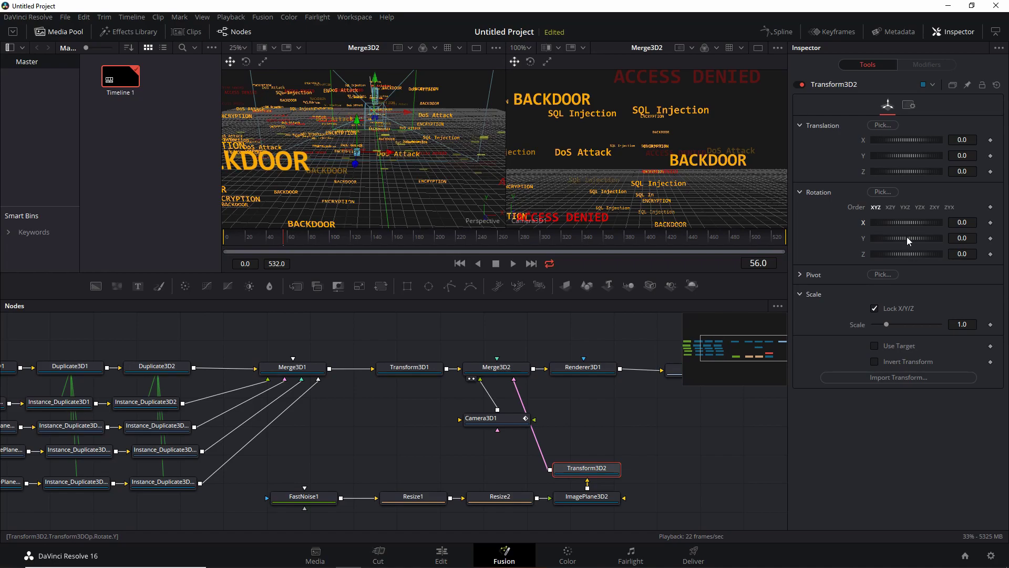
Step: Set Transform3D2's Y rotation to 62.6, X translation to -2.812 and Y translation to 1.362, and check the placement in playback
drag(907, 237, 919, 235)
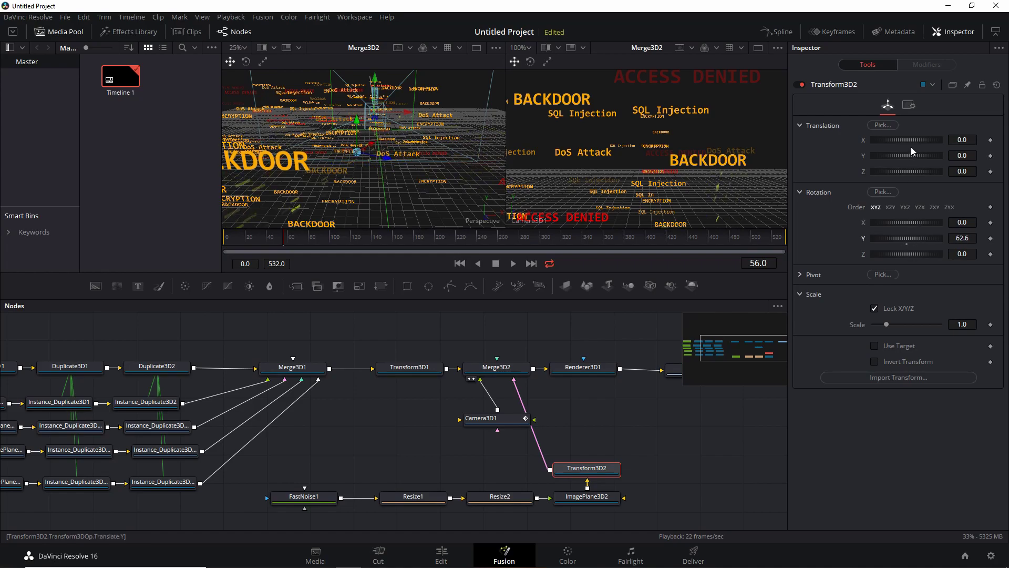
mouse_move(911, 141)
mouse_down()
mouse_move(857, 147)
mouse_move(932, 150)
mouse_move(922, 153)
mouse_up()
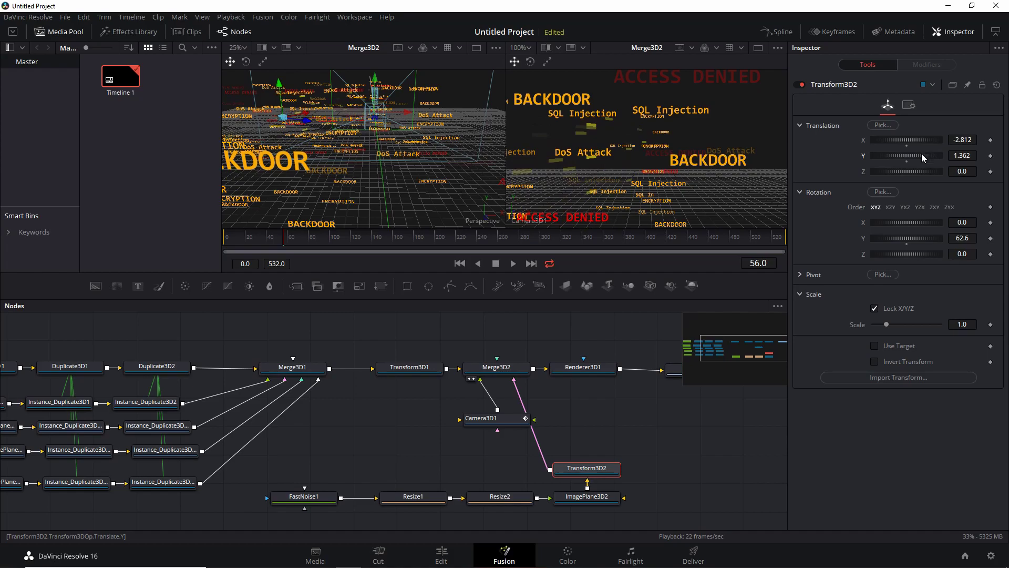
click(513, 263)
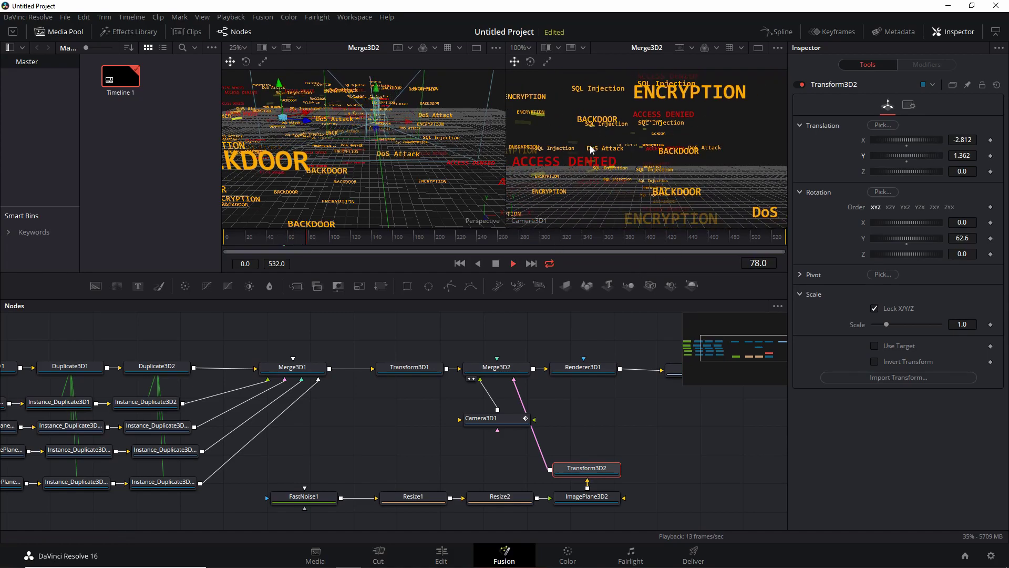
key(space)
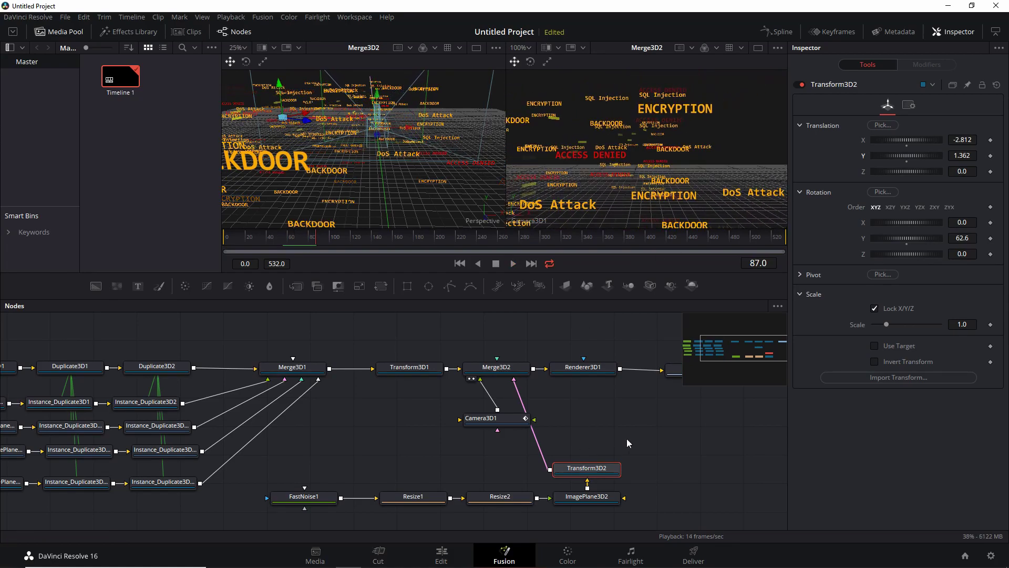
Step: Move Camera3D1 aside in the node graph and disconnect Transform3D2 from Merge3D2
drag(627, 443, 537, 420)
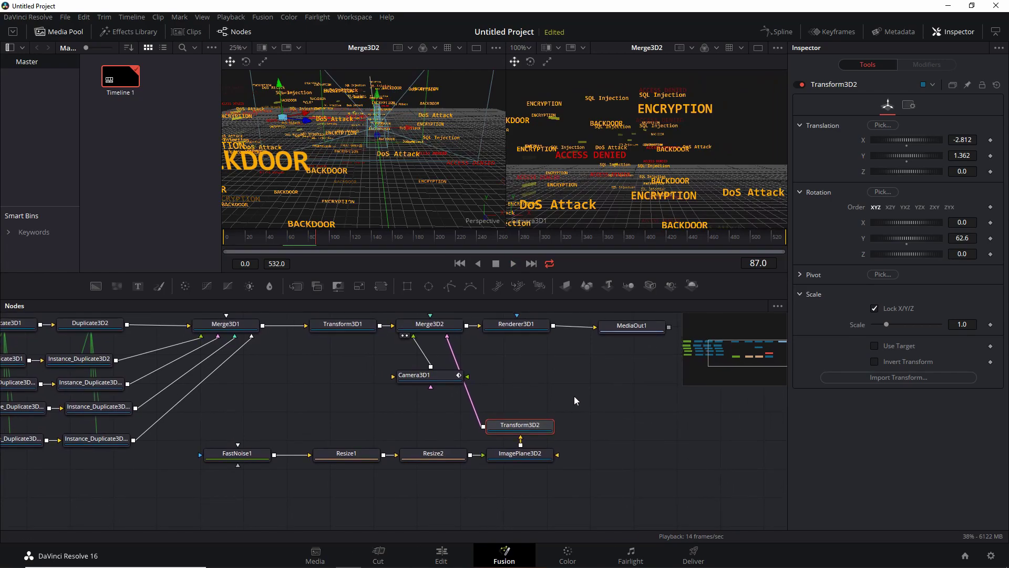
drag(445, 380, 420, 380)
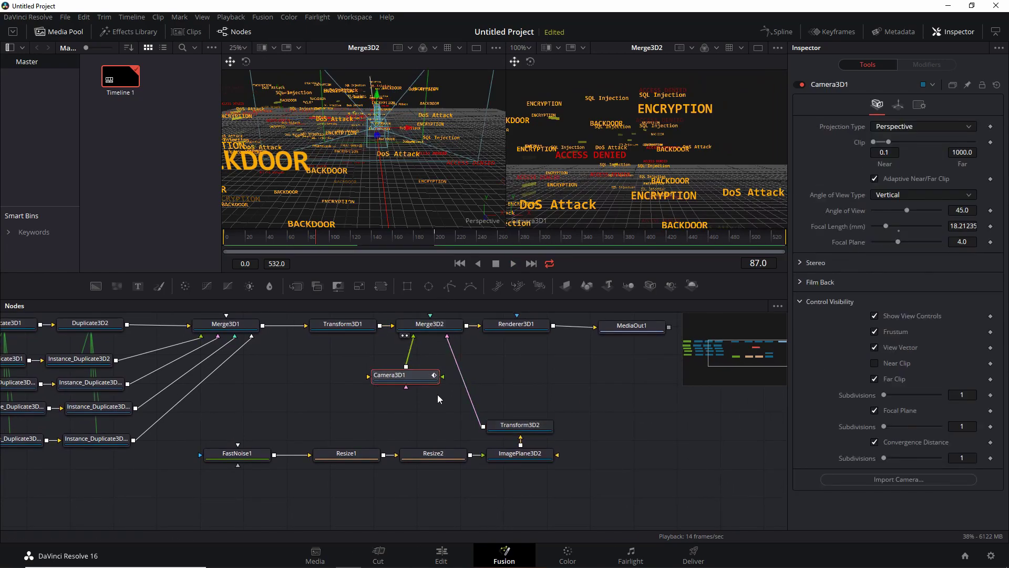
drag(447, 336, 481, 358)
Step: Add a separate Merge 3D node, connect Transform3D2 and Camera3D1 to it, and show it in the first viewer
drag(641, 464, 575, 461)
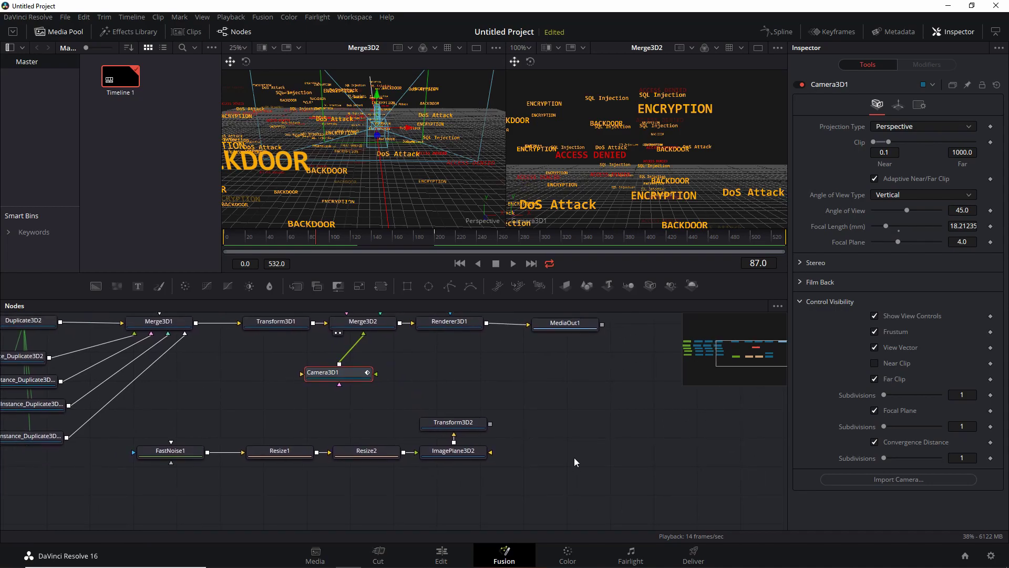
key(shift+space)
text(merge)
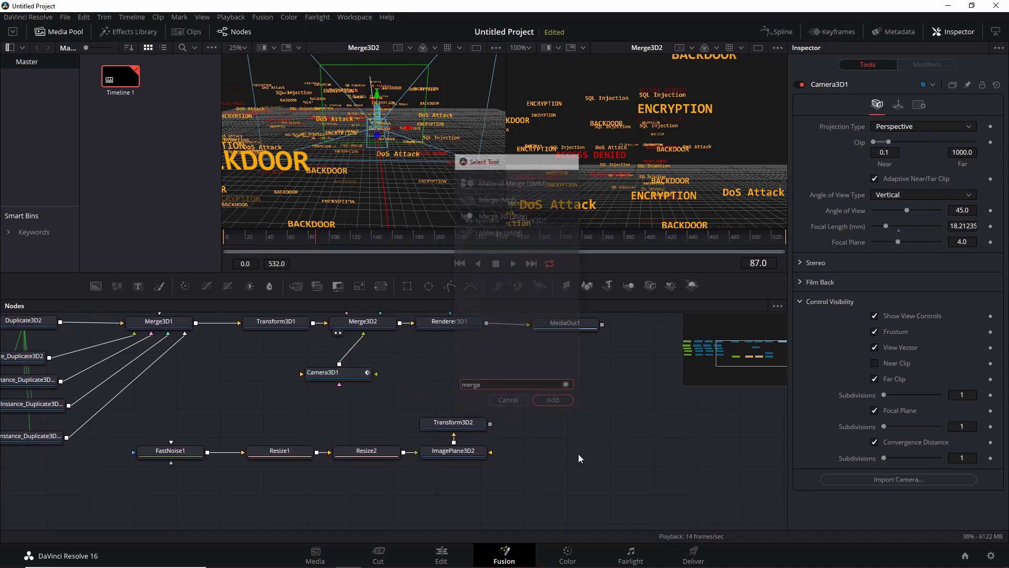
key(Return)
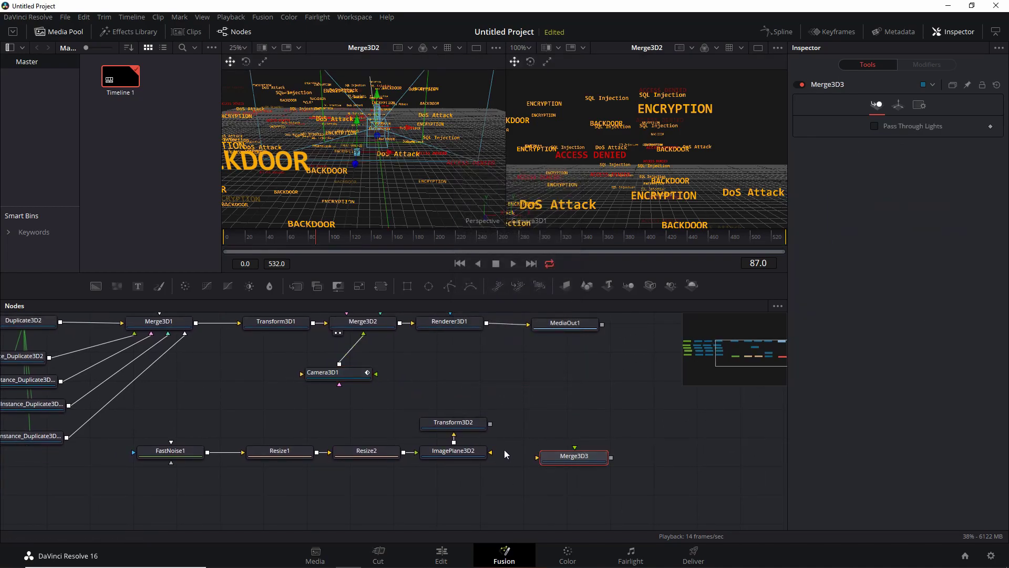
drag(490, 423, 559, 456)
drag(375, 374, 586, 461)
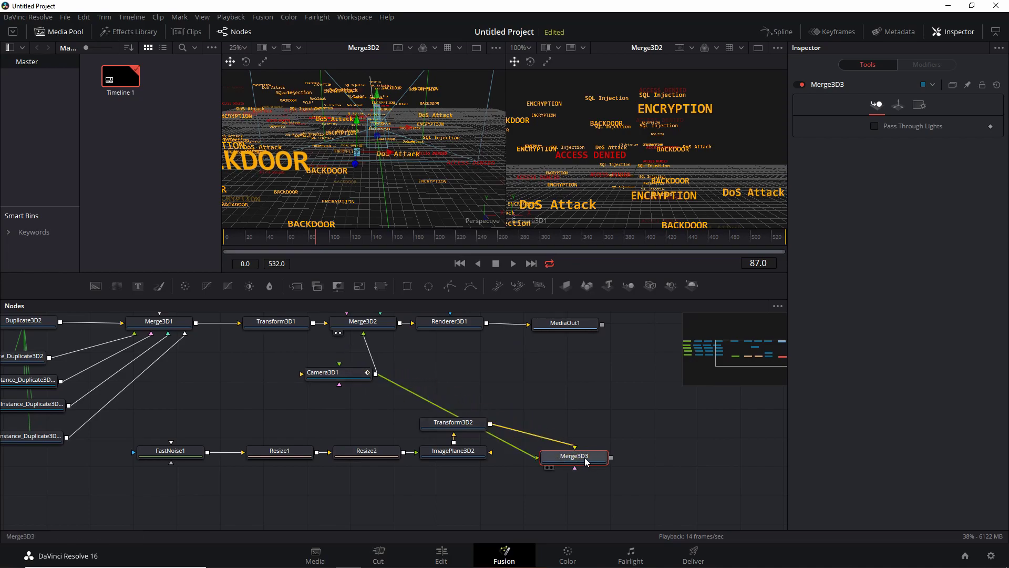
key(1)
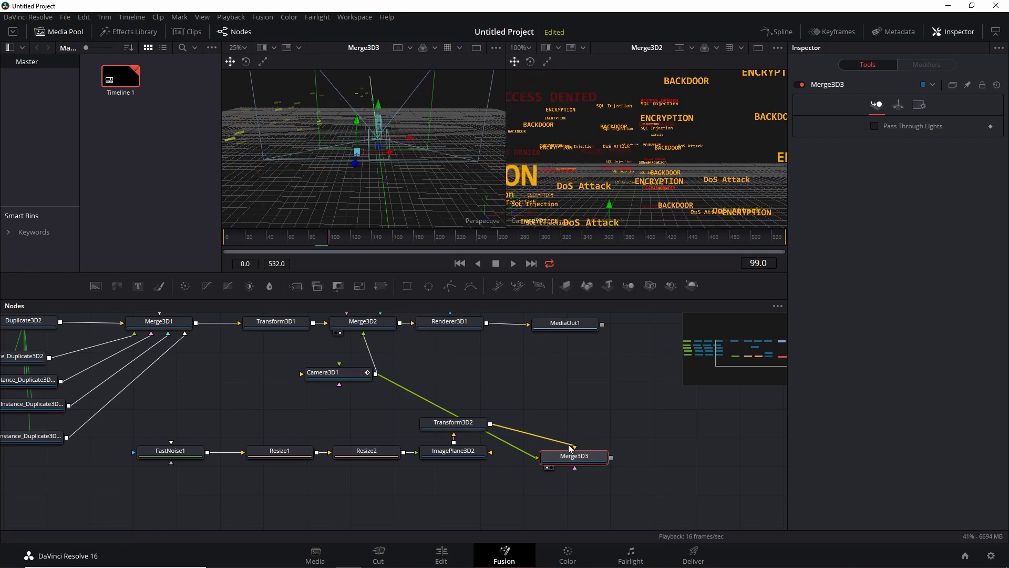
Step: Add a Renderer 3D after Merge3D3, show it in the first viewer, and set its Renderer Type to OpenGL Renderer
key(shift+space)
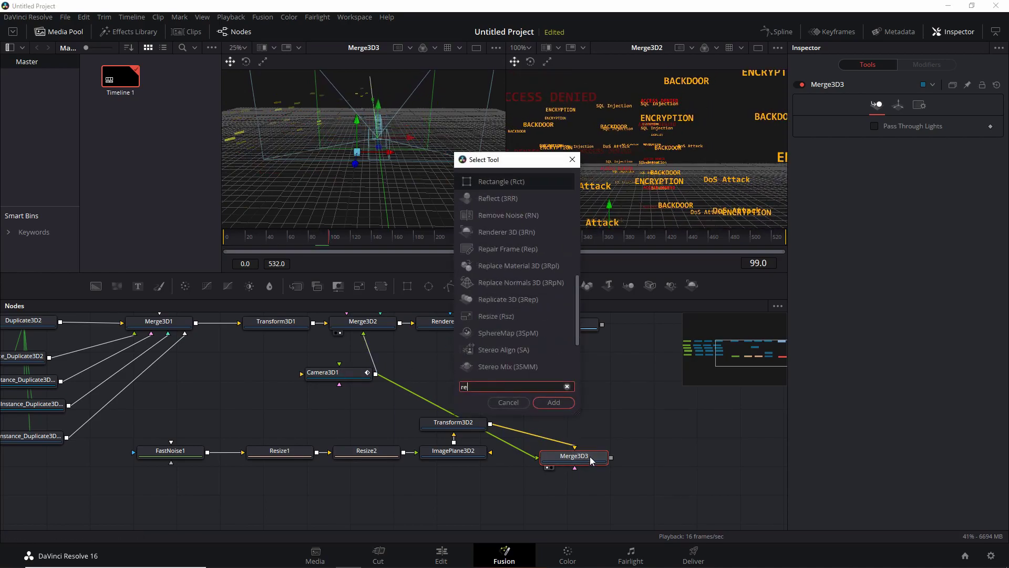
text(rend)
key(Return)
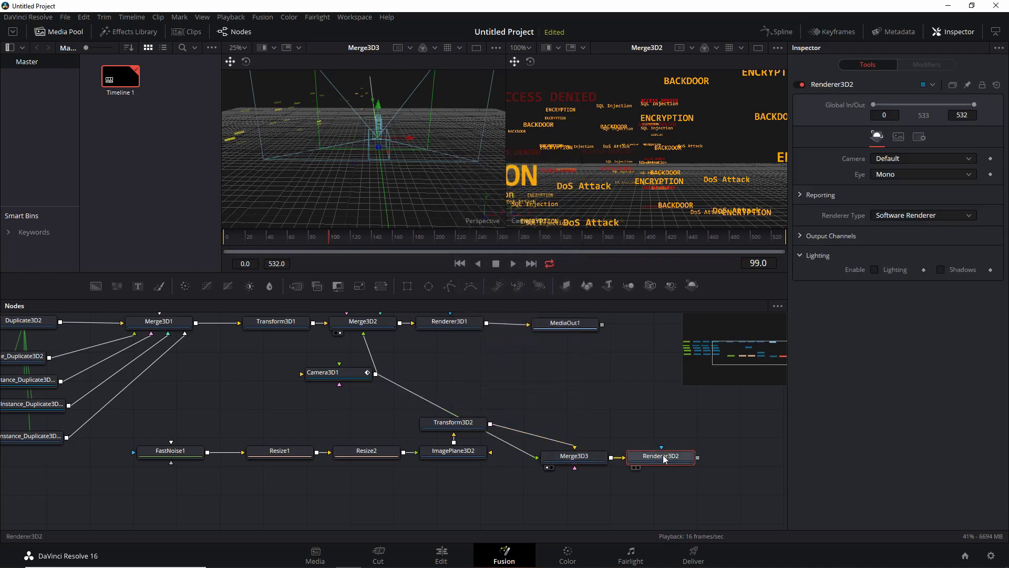
key(1)
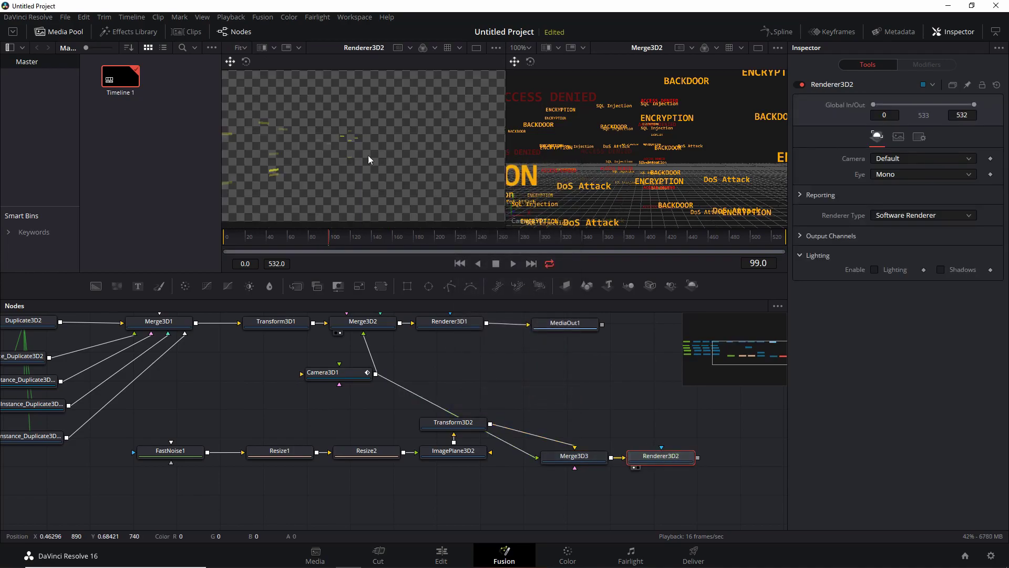
click(928, 214)
click(929, 228)
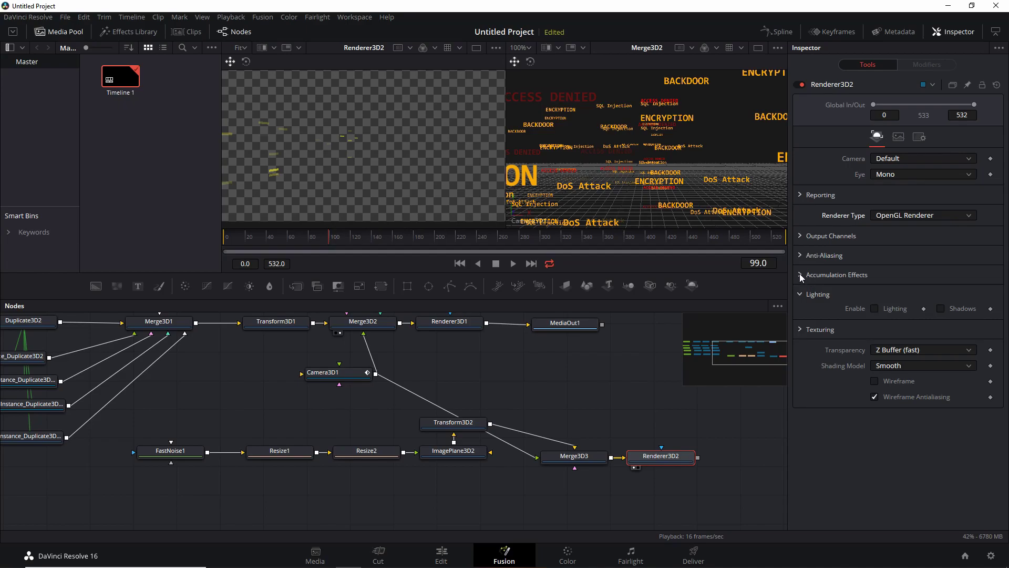
Step: Add a Blur node after Renderer3D2 and set its Blur Size to 12.6
click(802, 274)
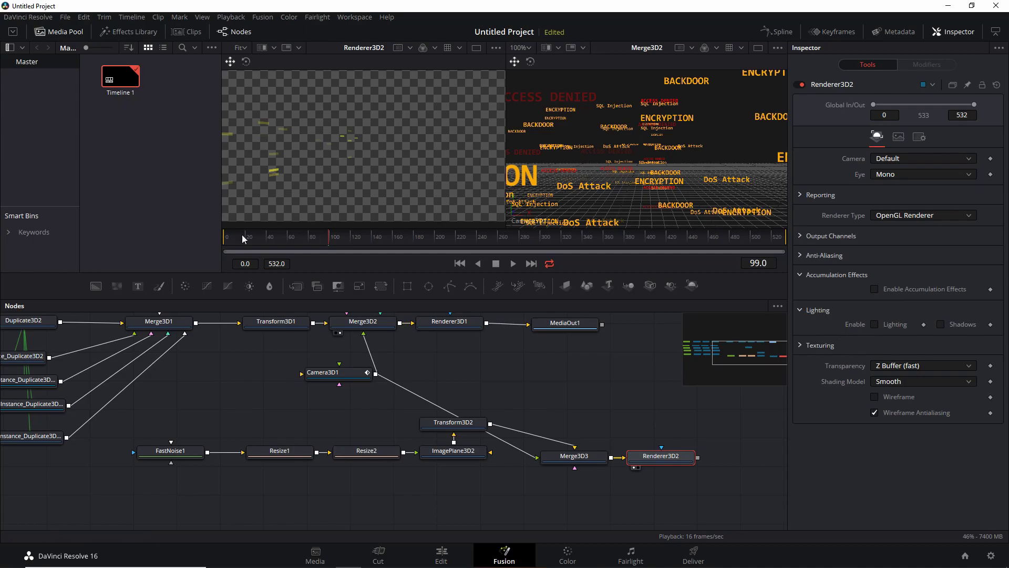
scroll(637, 422, right, 3)
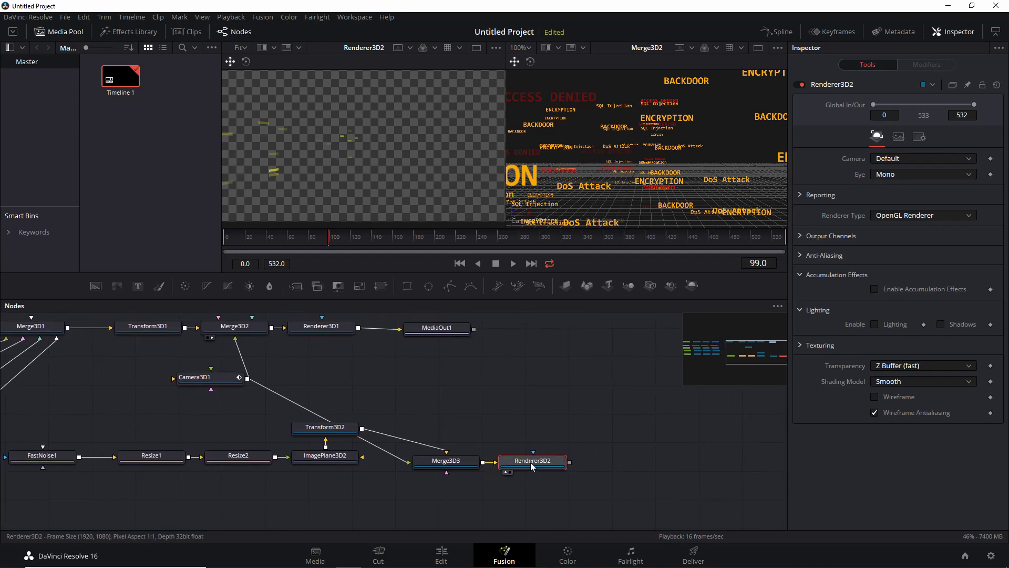
key(shift+space)
text(blur)
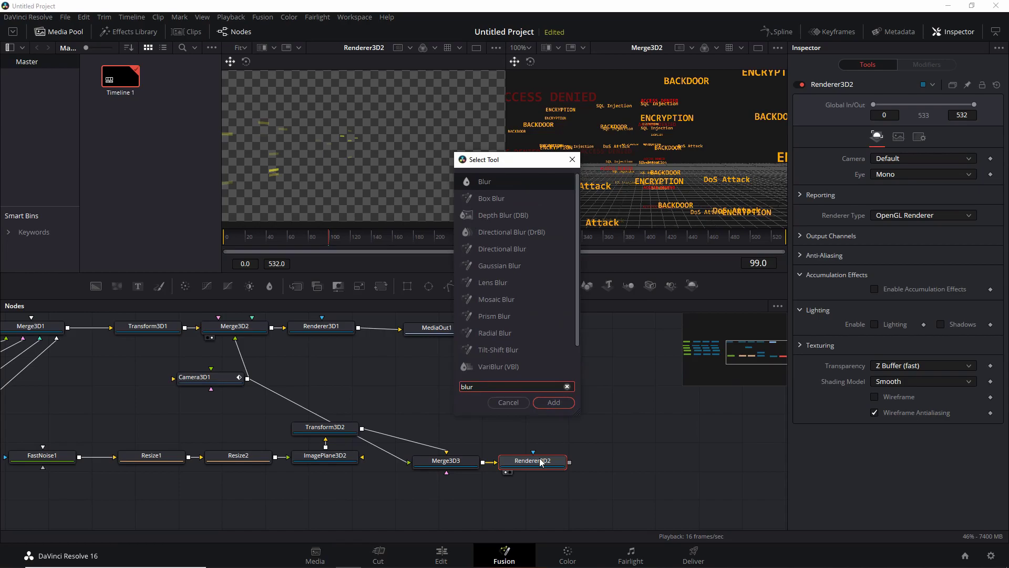
key(Return)
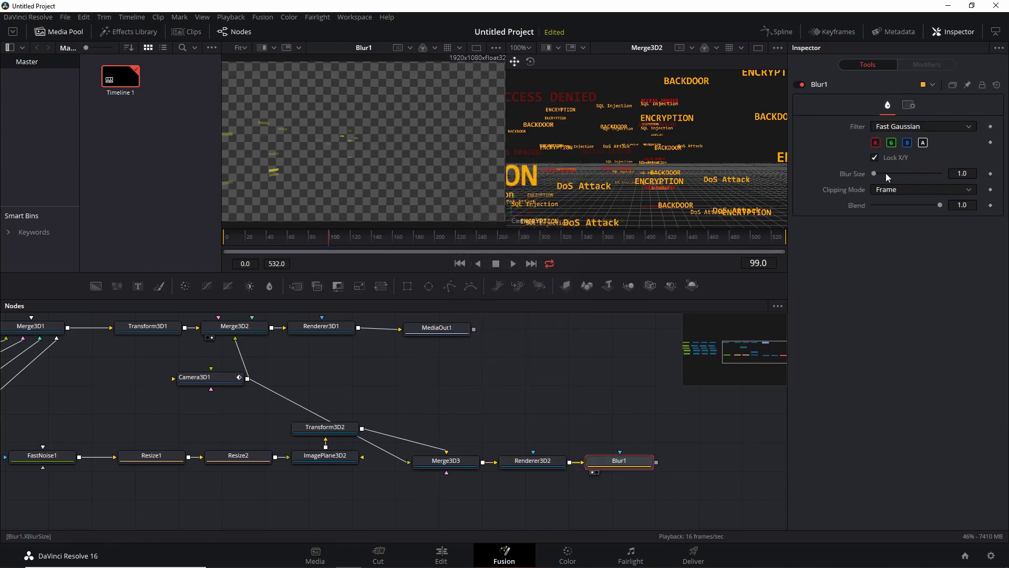
drag(875, 172, 883, 175)
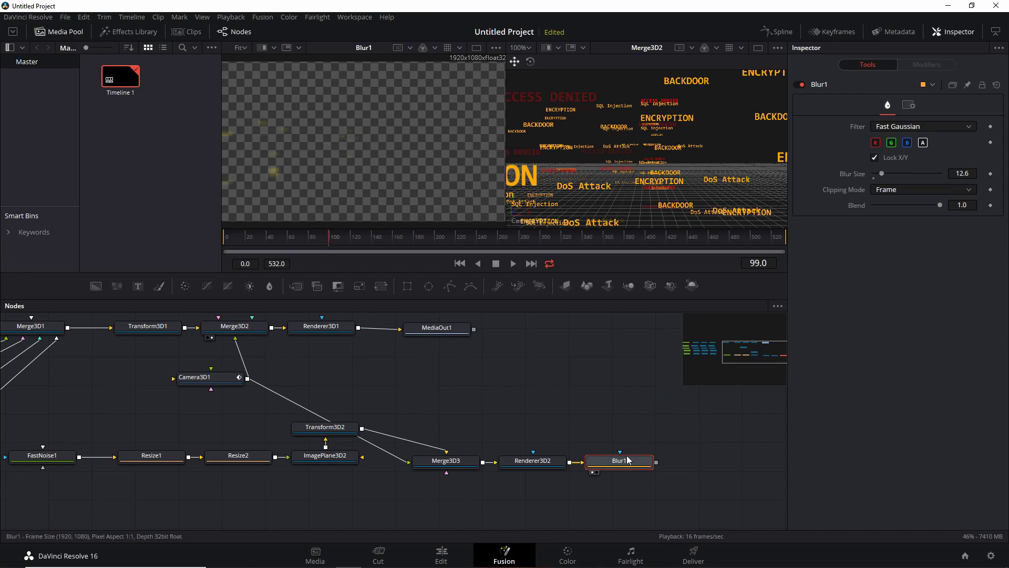
Step: Add a Soft Glow node after Blur1, show it in the first viewer, and raise its Gain slightly
key(shift+space)
text(soft)
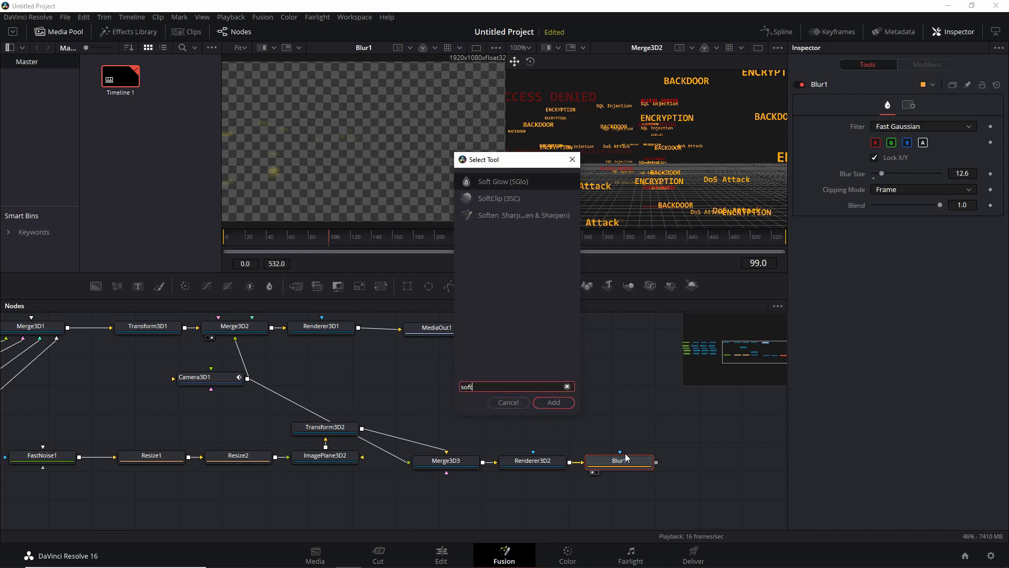
key(Return)
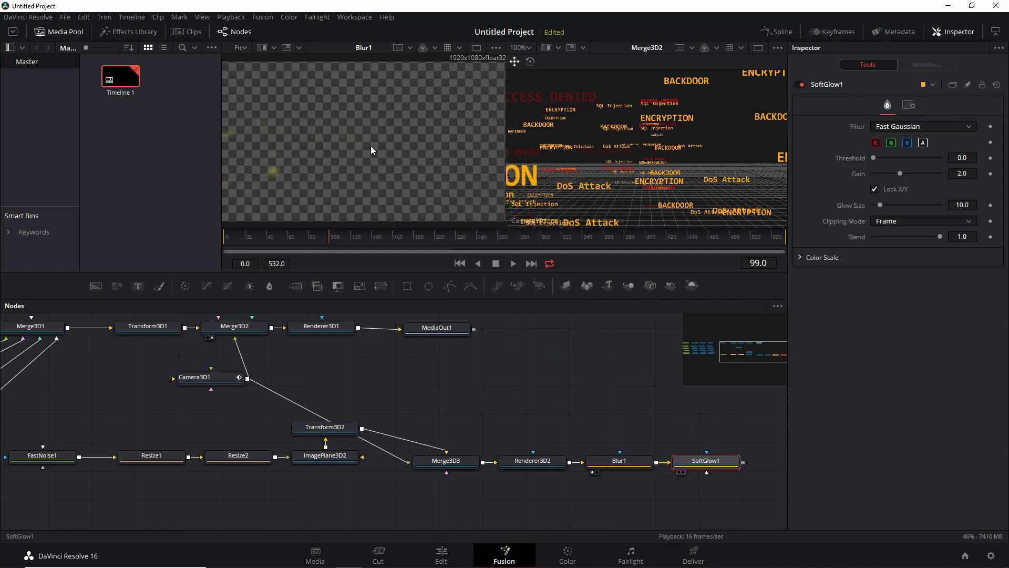
key(1)
drag(534, 386, 419, 384)
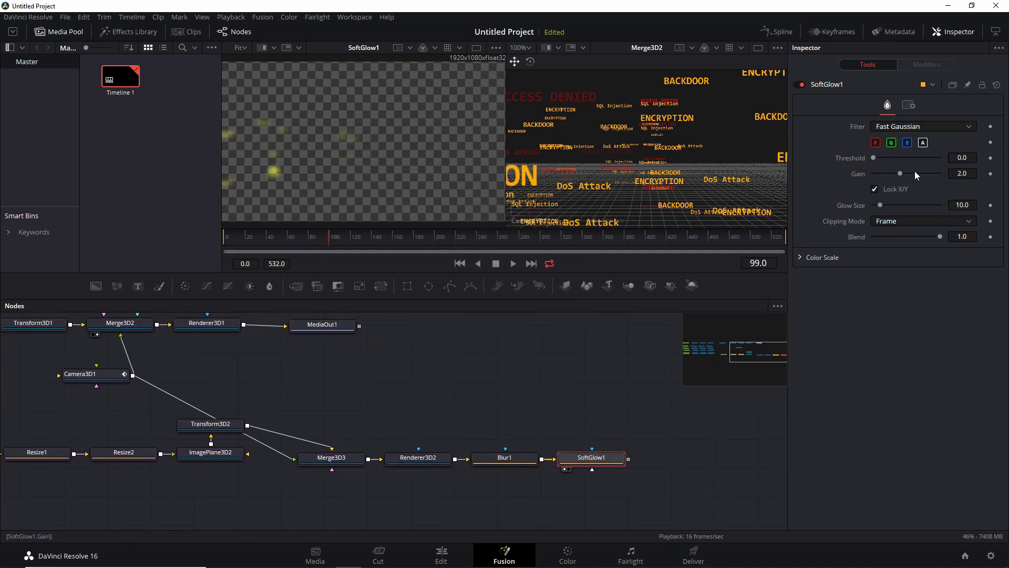
drag(903, 172, 908, 172)
Step: Merge Renderer3D1 over SoftGlow1 with a new Merge node shown in the first viewer, and connect that merge to MediaOut1 instead of Renderer3D1
drag(487, 388, 467, 410)
drag(315, 351, 641, 353)
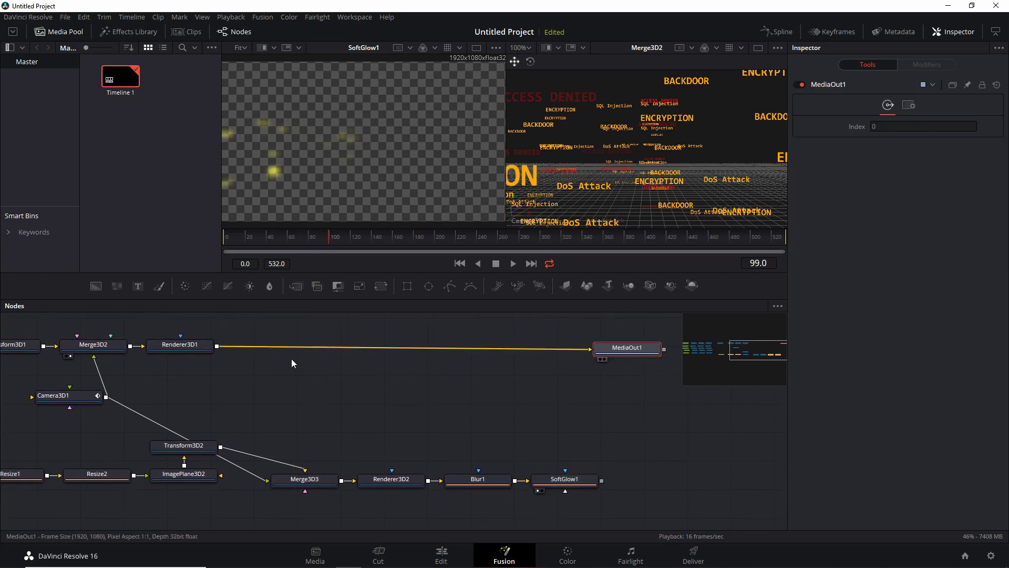
drag(183, 349, 602, 483)
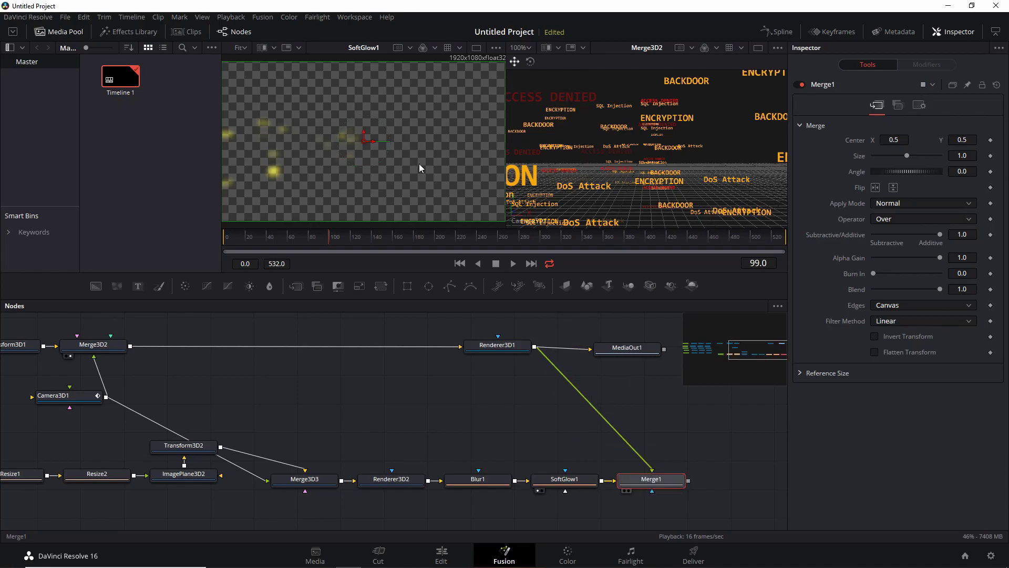
click(650, 348)
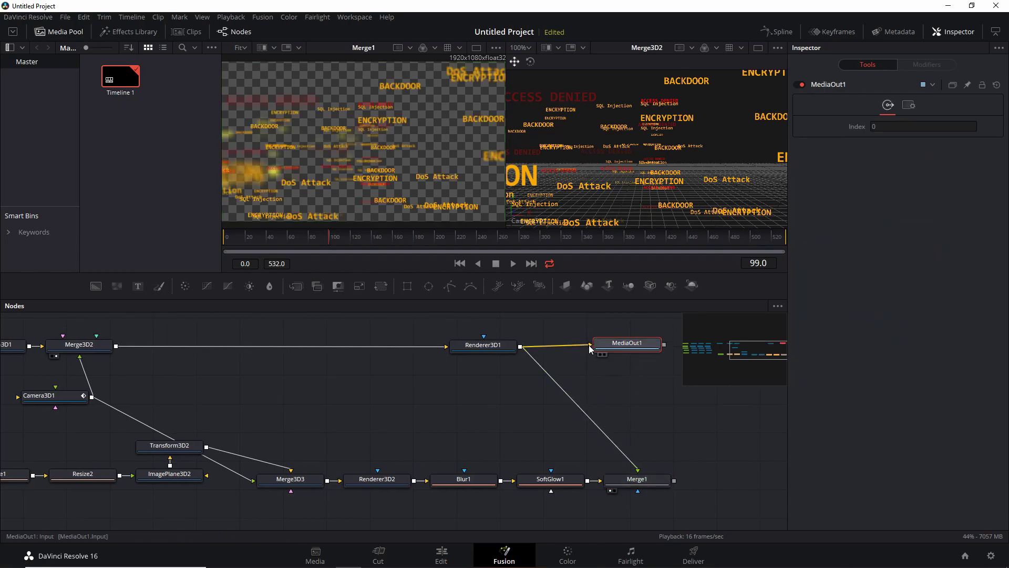
drag(590, 349, 705, 482)
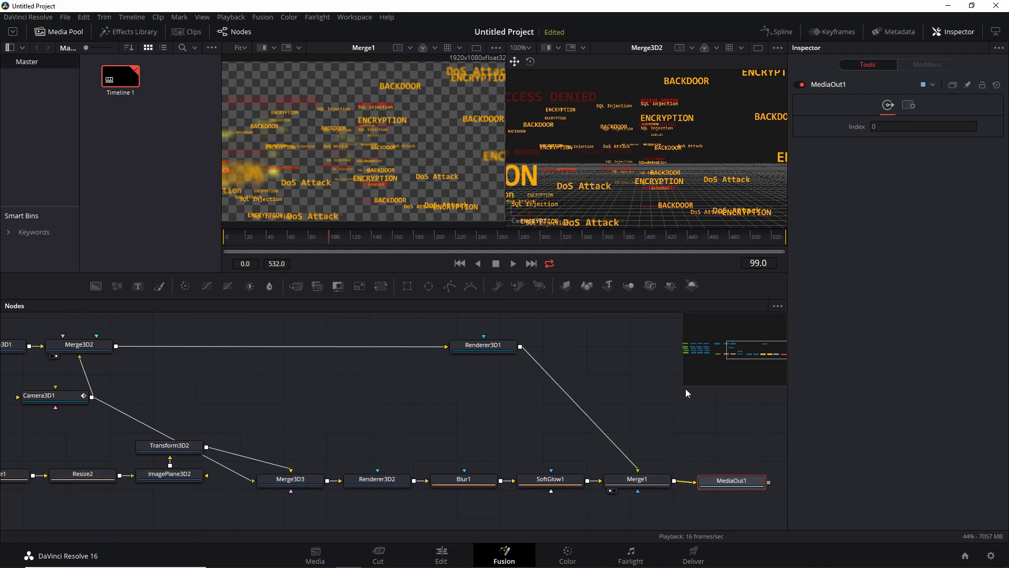
Step: Turn off the Checker Underlay in the first viewer showing Merge1
right_click(367, 123)
mouse_move(417, 160)
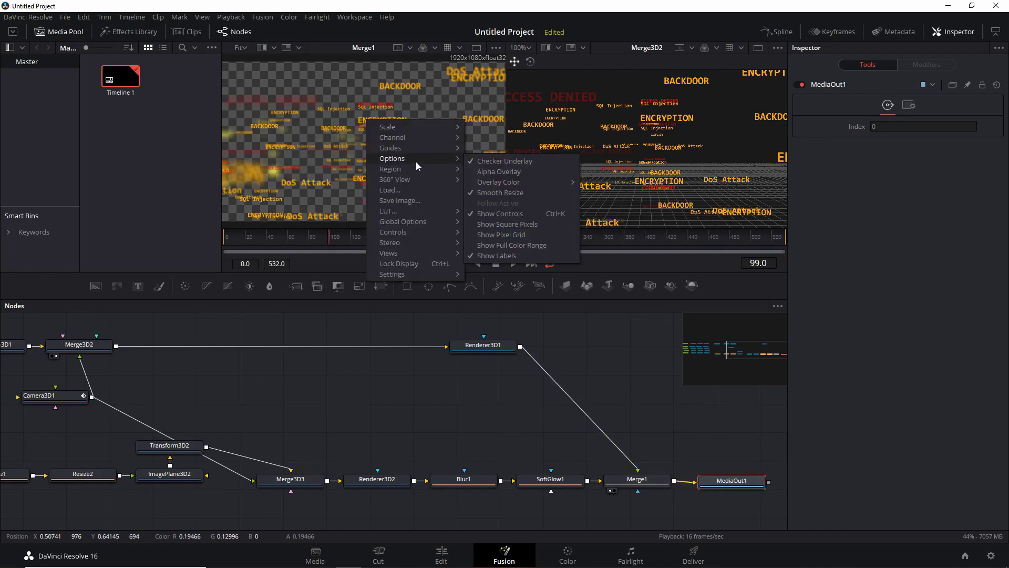
click(509, 163)
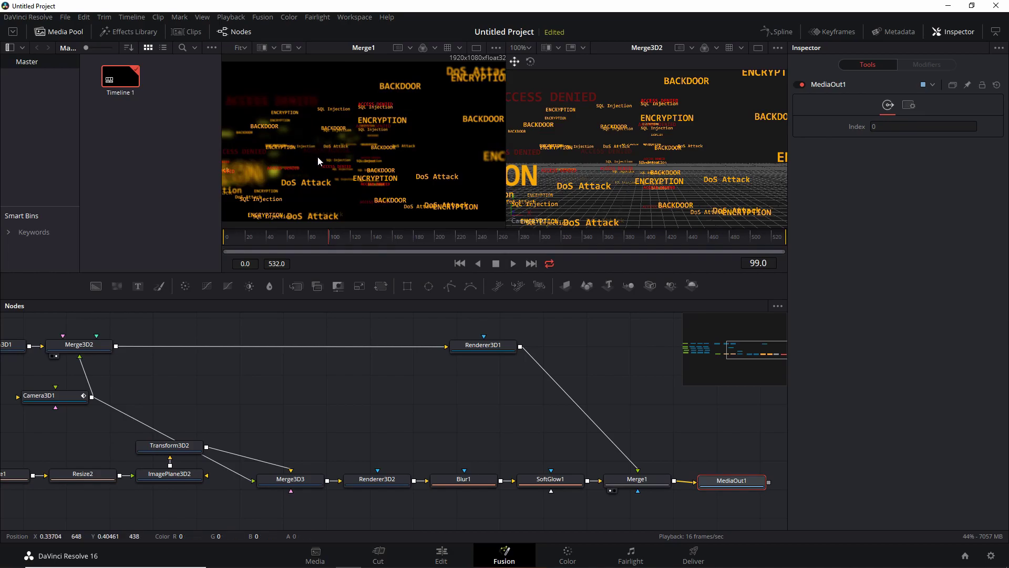
Step: Move Transform3D2 up and away from the camera connection to tidy the node graph, and deselect it
drag(430, 461, 466, 407)
drag(239, 408, 280, 375)
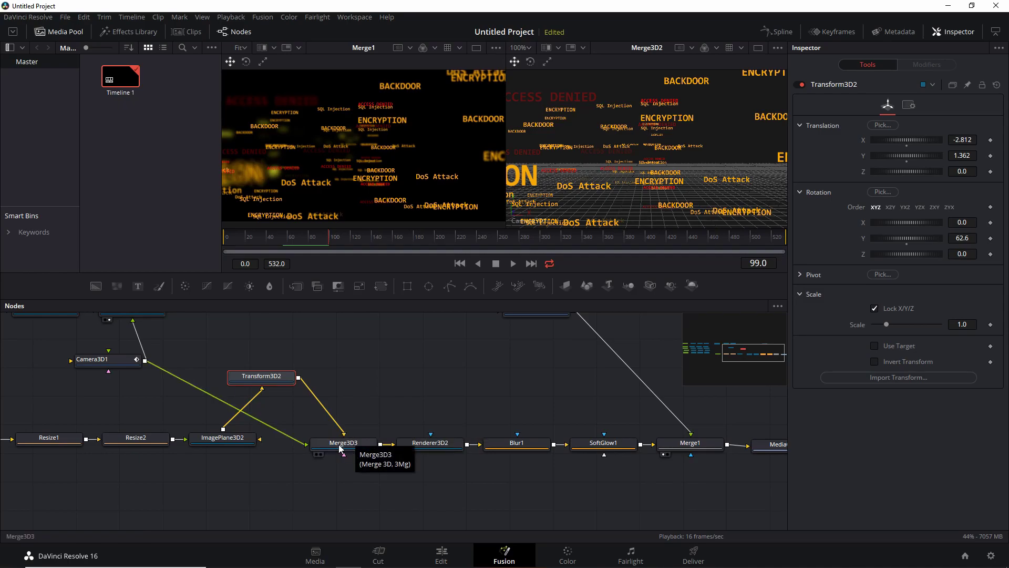
click(381, 385)
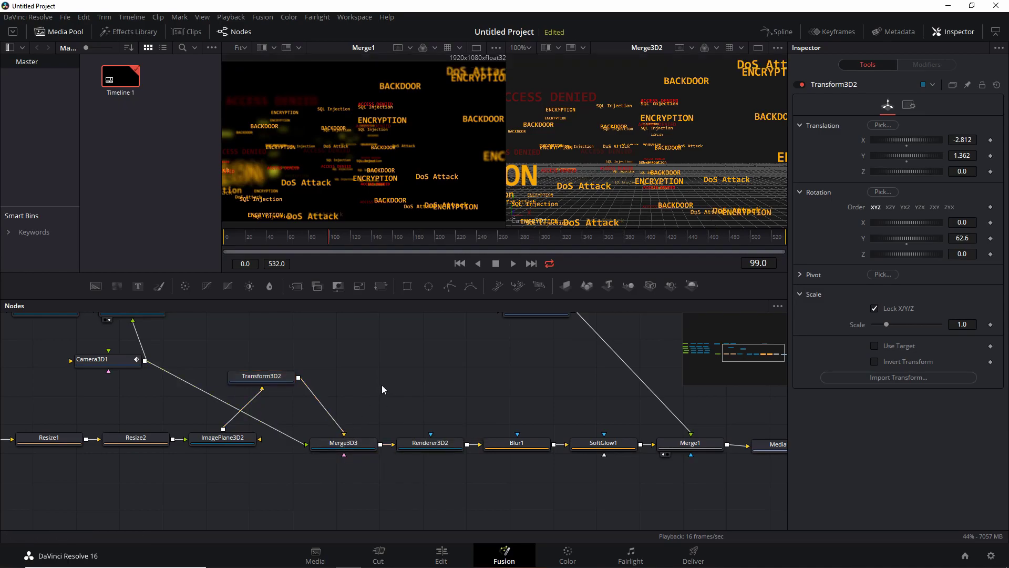